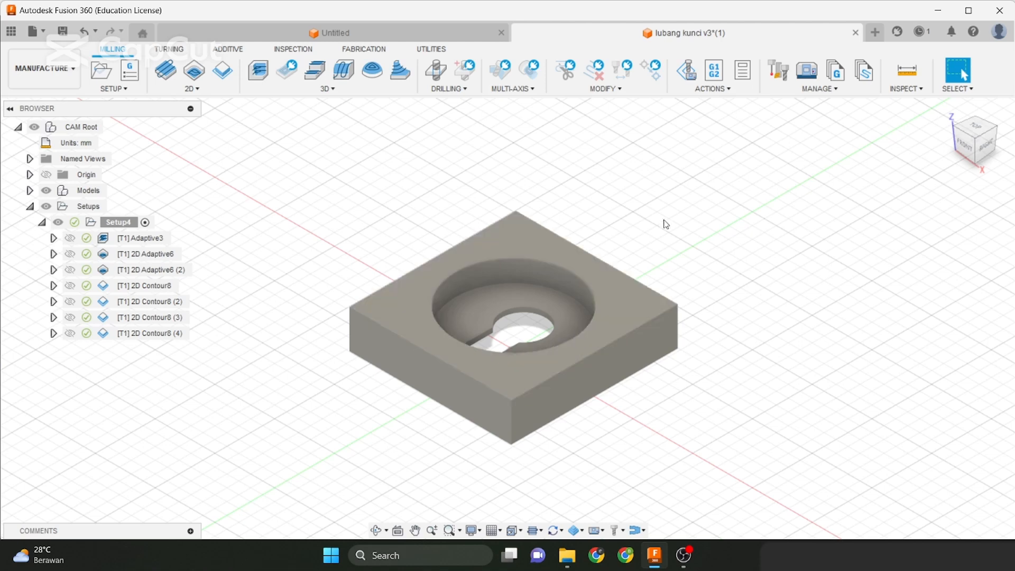
# Inspect the stock around the model in Setup4 from the front and at an angle
pyautogui.moveTo(675, 287); pyautogui.dragTo(642, 270, button='middle')
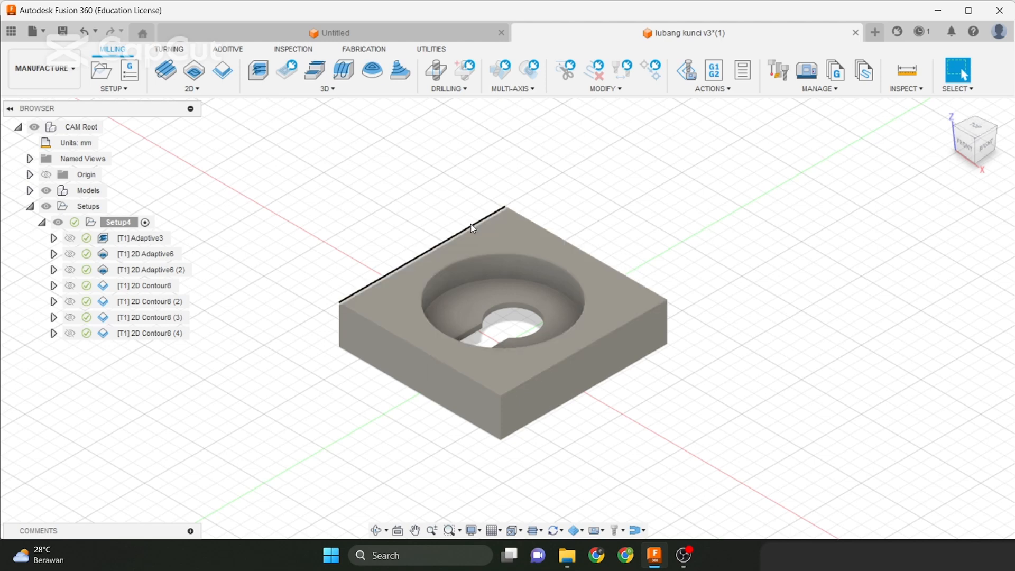
pyautogui.moveTo(453, 220)
pyautogui.mouseDown(button='middle')
pyautogui.moveTo(417, 220)
pyautogui.moveTo(455, 219)
pyautogui.mouseUp(button='middle')
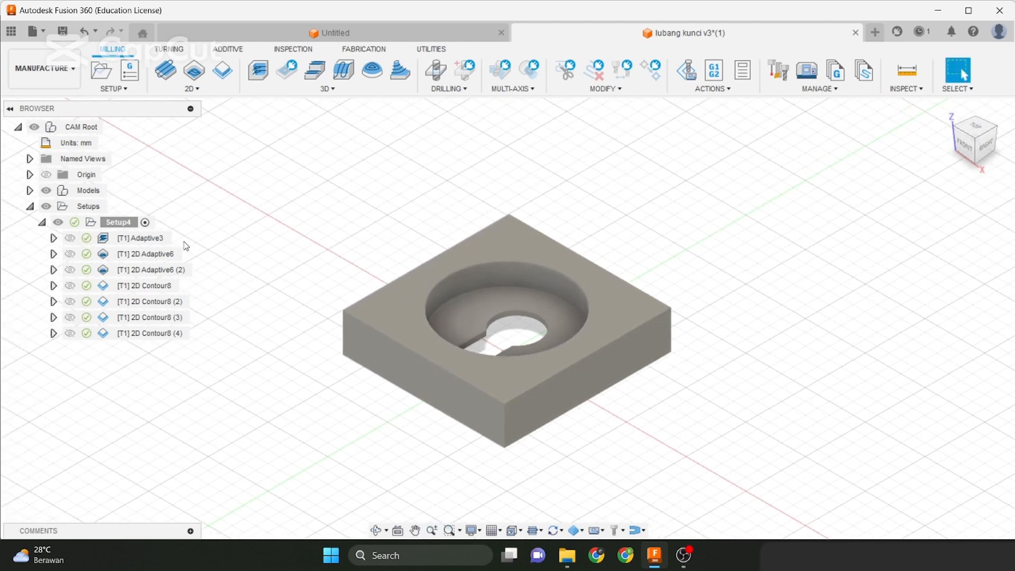
pyautogui.click(132, 226)
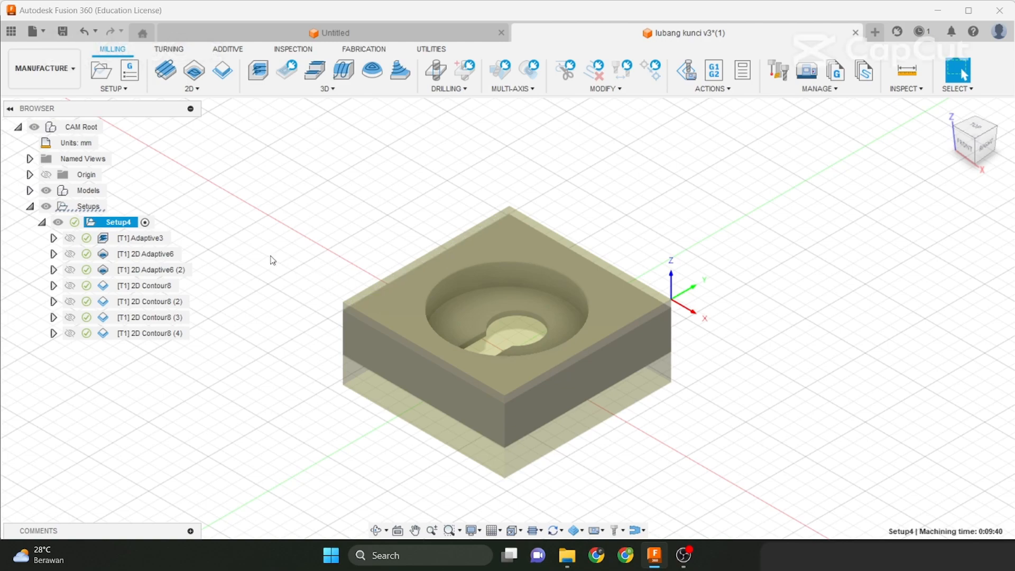
pyautogui.keyDown('shift'); pyautogui.moveTo(606, 355); pyautogui.dragTo(682, 322, button='middle'); pyautogui.keyUp('shift')
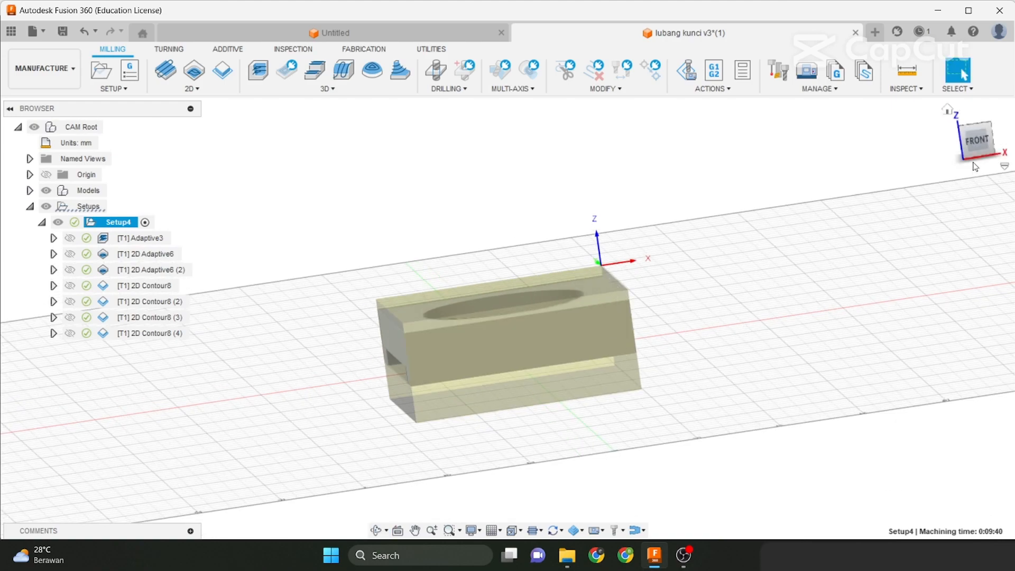
pyautogui.click(985, 143)
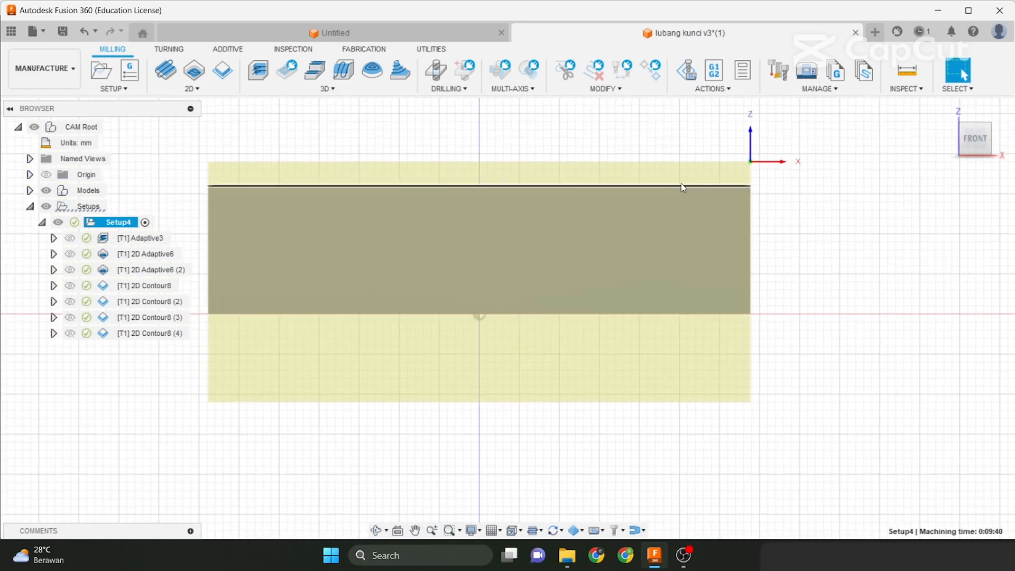
pyautogui.scroll(-2, 609, 295)
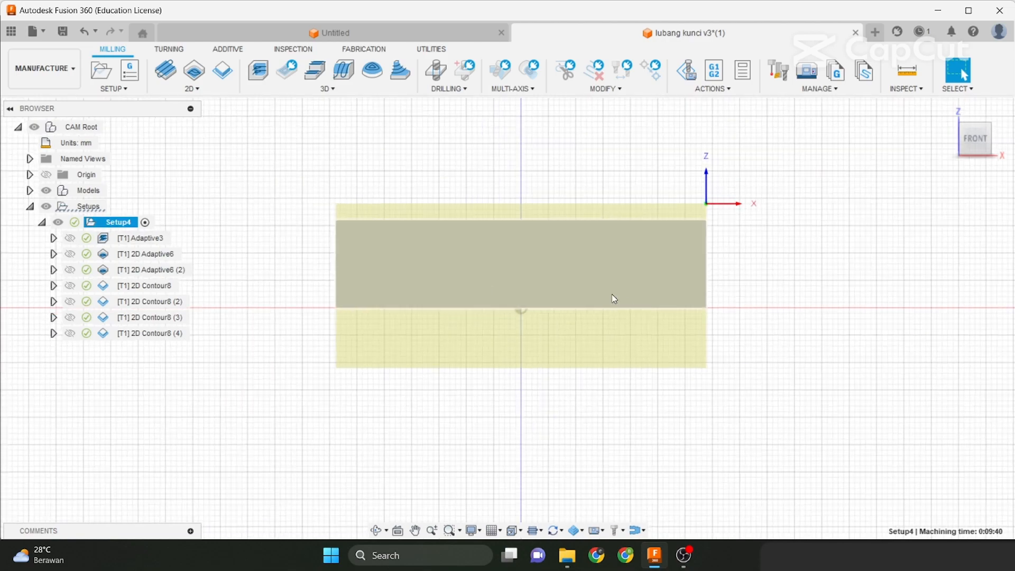
pyautogui.keyDown('shift'); pyautogui.moveTo(611, 297); pyautogui.dragTo(597, 326, button='middle'); pyautogui.keyUp('shift')
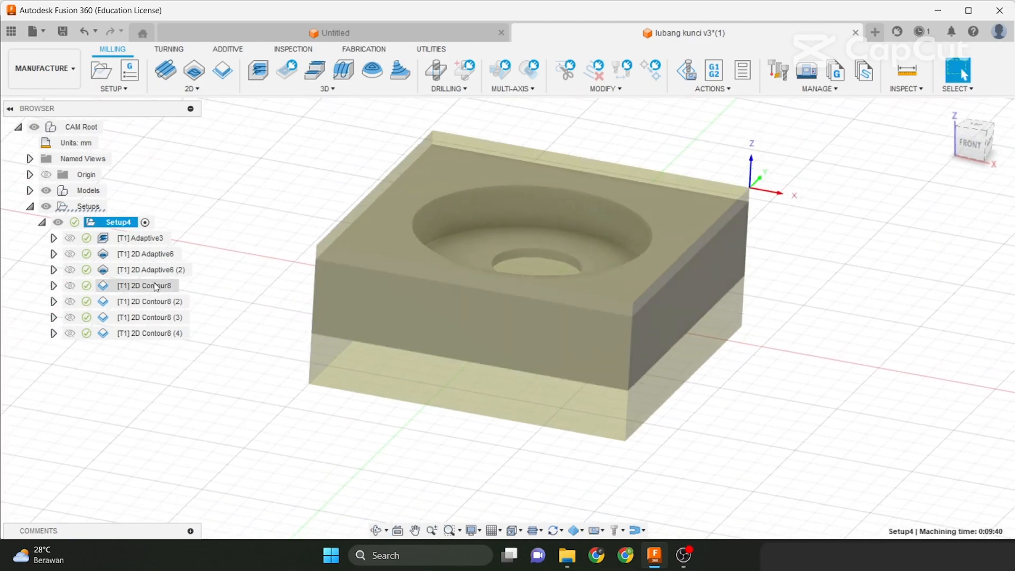
# Rename Setup4 as "Proses Atas"
pyautogui.click(131, 222)
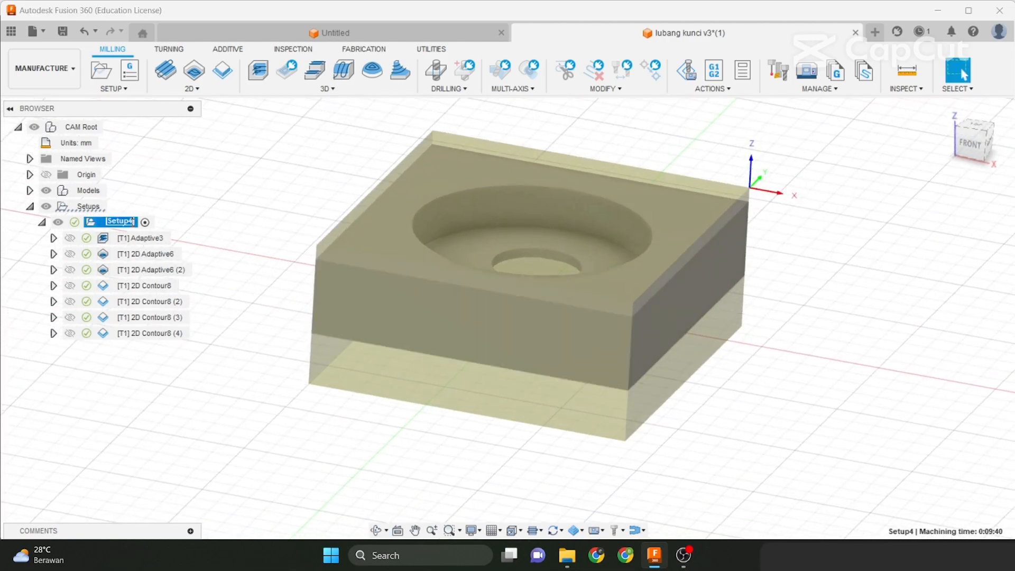
pyautogui.write('P')
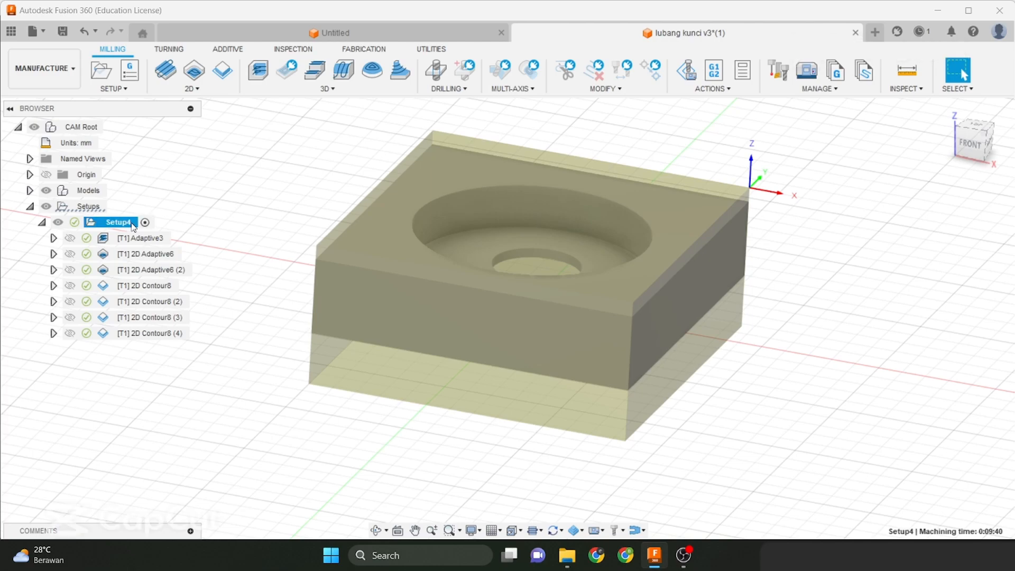
pyautogui.press('Return')
pyautogui.scroll(-2, 358, 216)
pyautogui.moveTo(373, 219); pyautogui.dragTo(410, 242, button='middle')
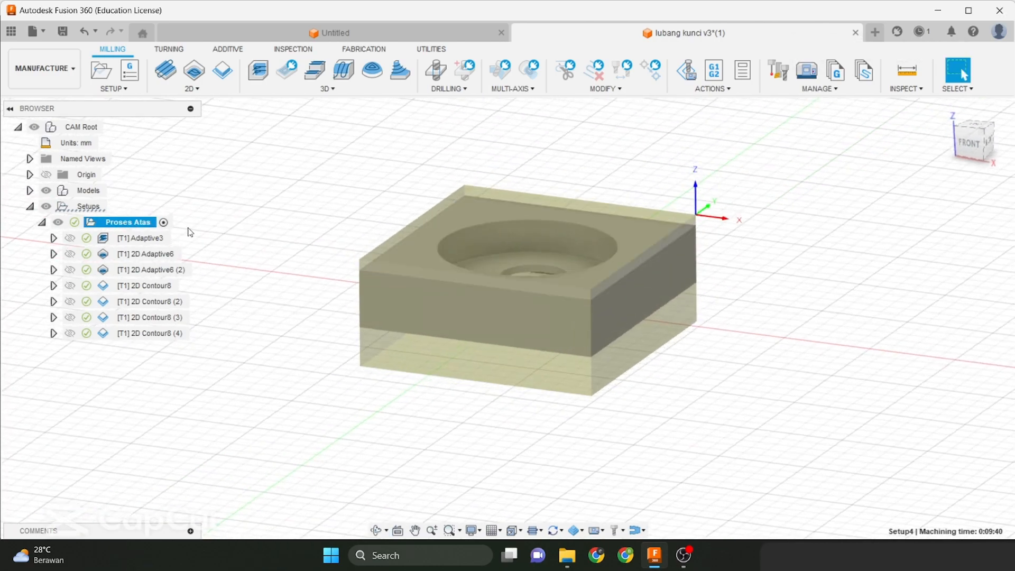
# Duplicate the Proses Atas setup together with its operations
pyautogui.keyDown('shift'); pyautogui.moveTo(317, 256); pyautogui.dragTo(317, 279, button='middle'); pyautogui.keyUp('shift')
pyautogui.rightClick(136, 227)
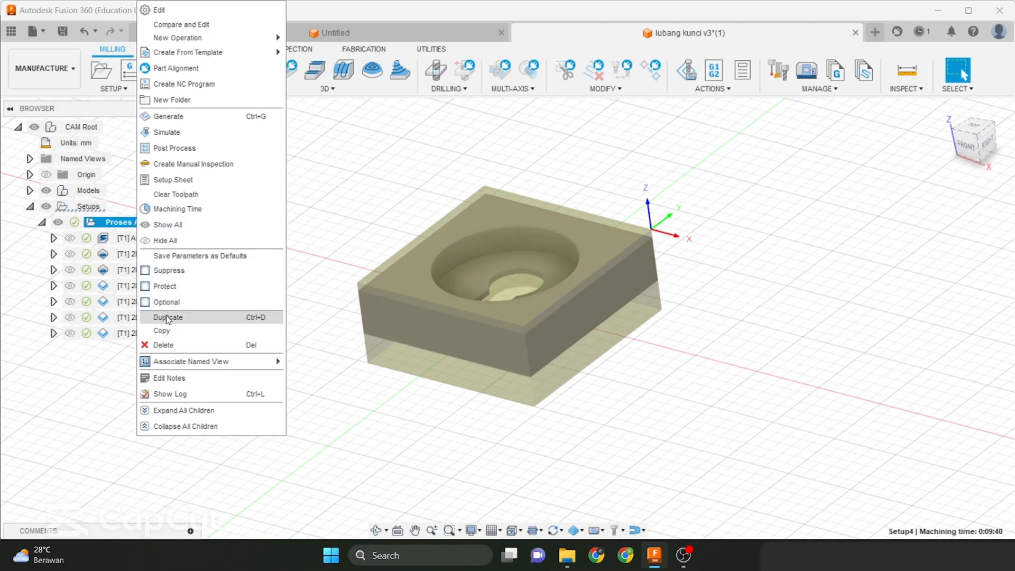
pyautogui.click(167, 318)
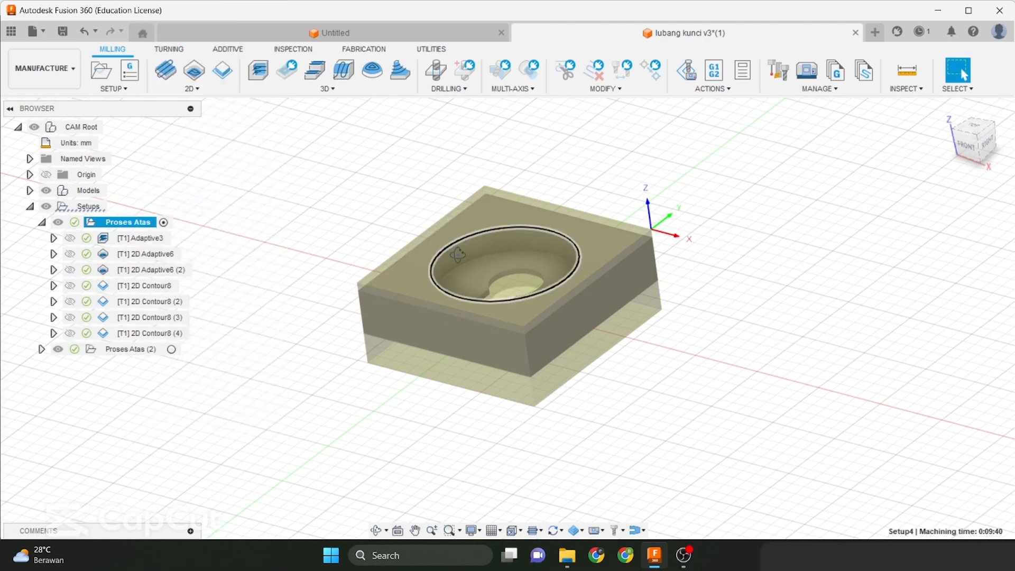
# Examine the 2D Contour8 (4) toolpath, the last operation in the Proses Atas setup
pyautogui.keyDown('shift'); pyautogui.moveTo(458, 255); pyautogui.dragTo(547, 230, button='middle'); pyautogui.keyUp('shift')
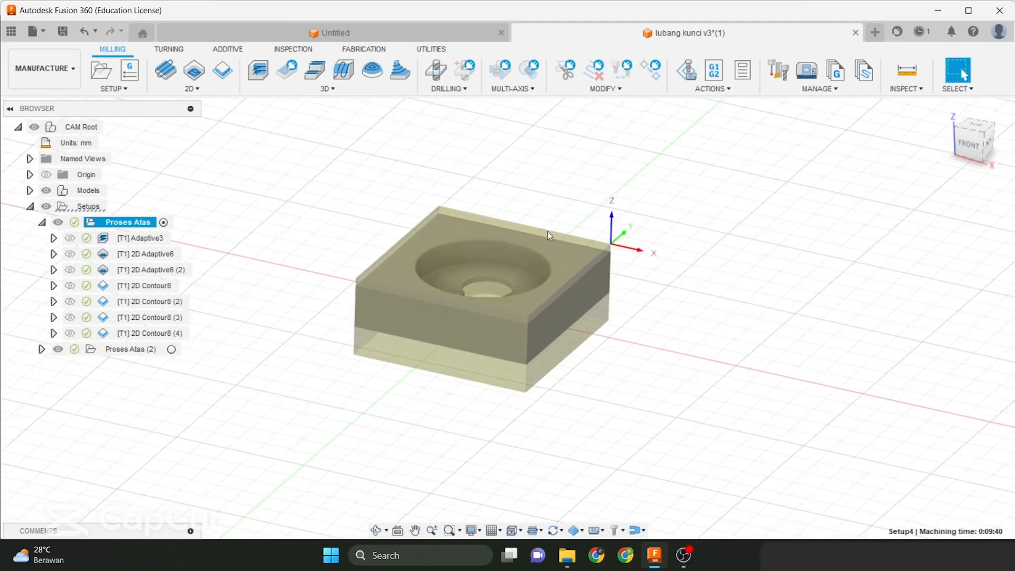
pyautogui.click(151, 333)
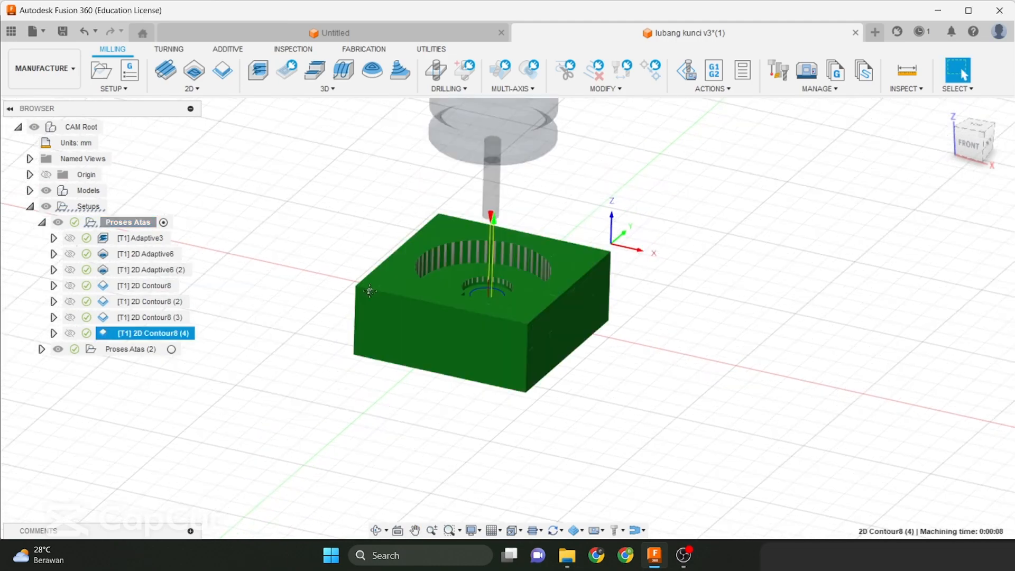
pyautogui.moveTo(369, 292); pyautogui.dragTo(397, 295, button='middle')
pyautogui.scroll(2, 549, 297)
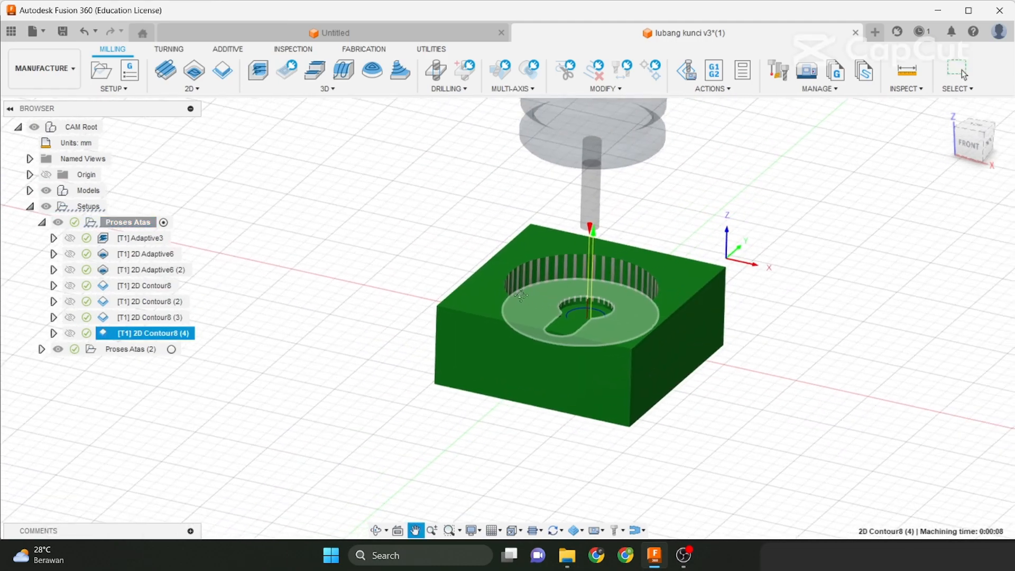
pyautogui.moveTo(521, 296); pyautogui.dragTo(478, 286, button='middle')
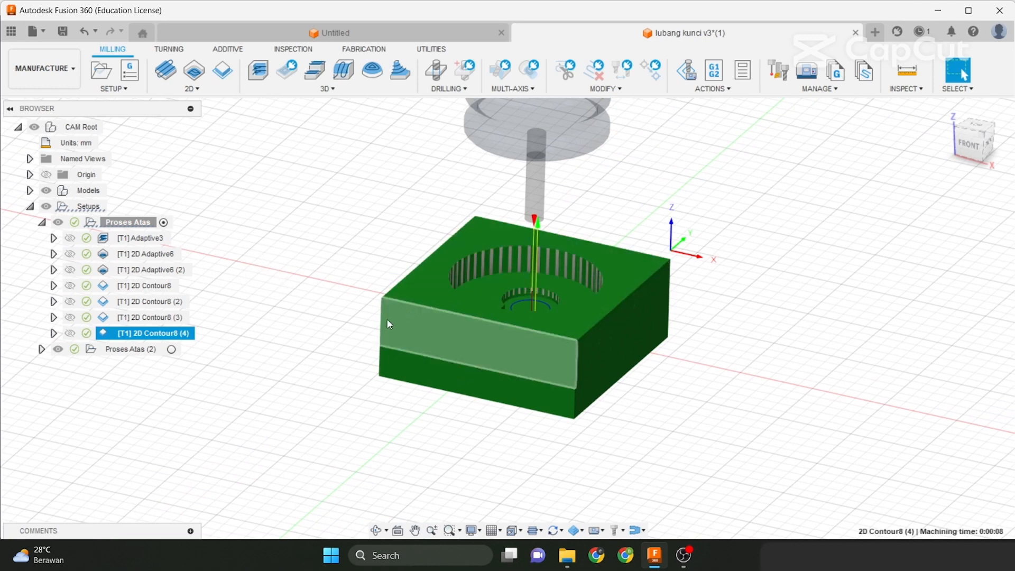
# Examine the duplicated setup's stock and origin from the part's underside, then return to the home view
pyautogui.click(140, 349)
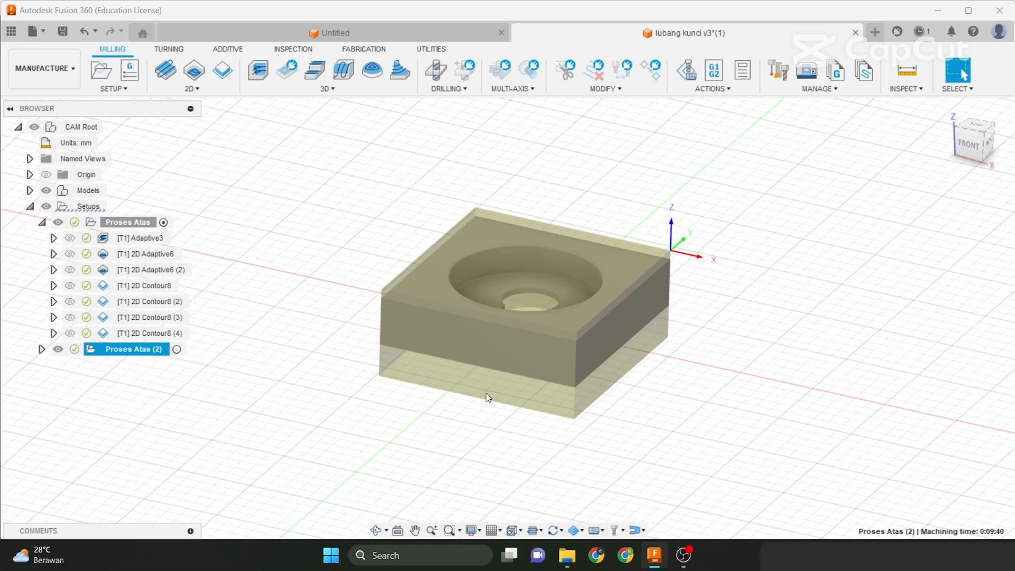
pyautogui.keyDown('shift'); pyautogui.moveTo(486, 394); pyautogui.dragTo(465, 212, button='middle'); pyautogui.keyUp('shift')
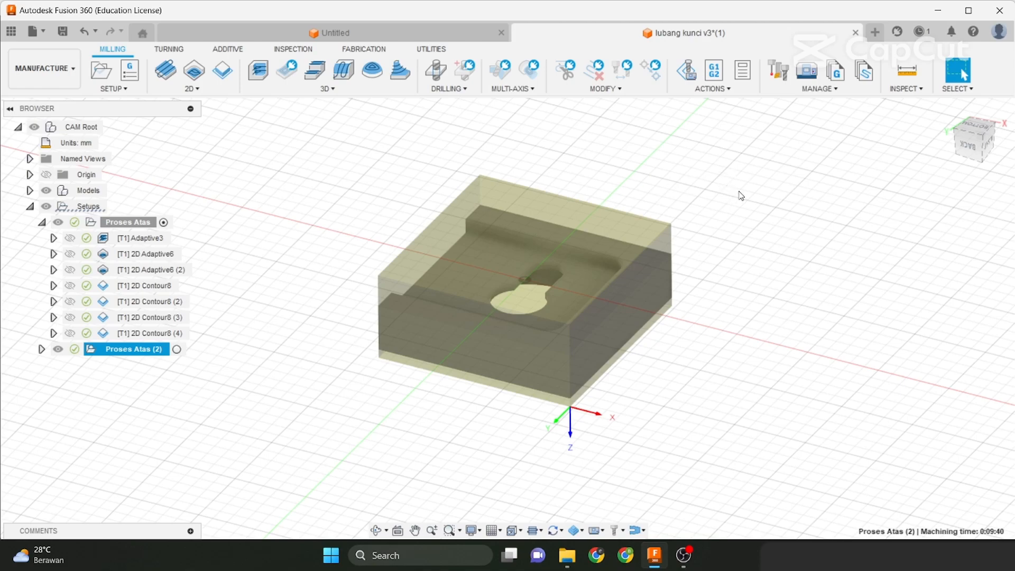
pyautogui.keyDown('shift'); pyautogui.moveTo(741, 196); pyautogui.dragTo(588, 200, button='middle'); pyautogui.keyUp('shift')
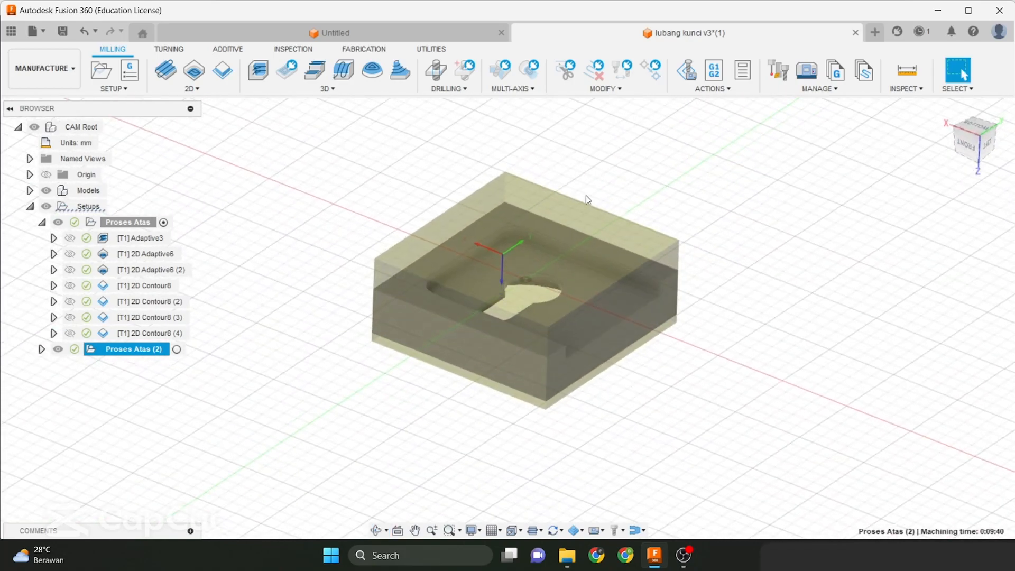
pyautogui.keyDown('shift'); pyautogui.moveTo(883, 176); pyautogui.dragTo(988, 120, button='middle'); pyautogui.keyUp('shift')
pyautogui.click(947, 109)
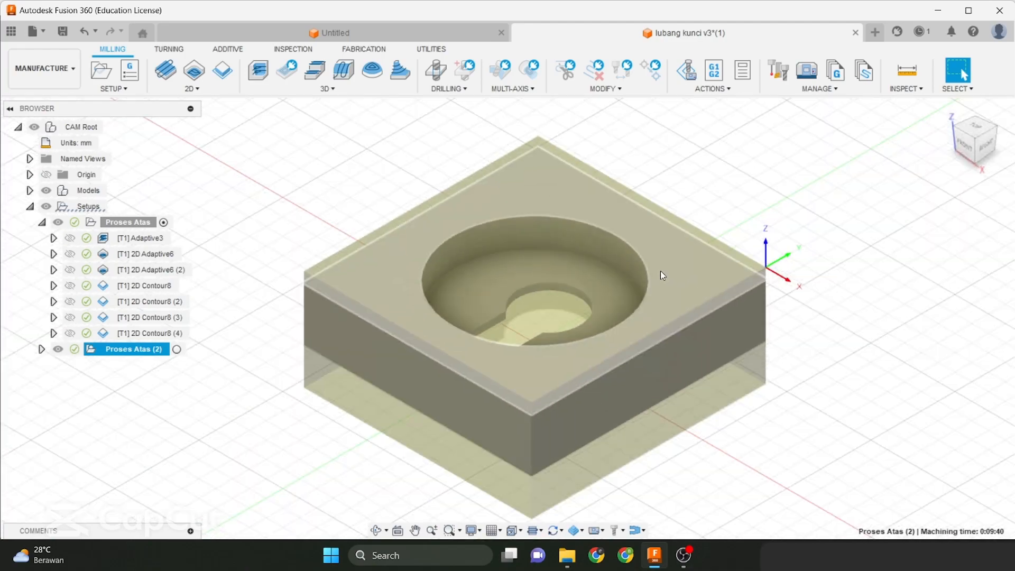
# Rename the duplicated setup as "Proses Bawah"
pyautogui.keyDown('shift'); pyautogui.moveTo(583, 340); pyautogui.dragTo(581, 268, button='middle'); pyautogui.keyUp('shift')
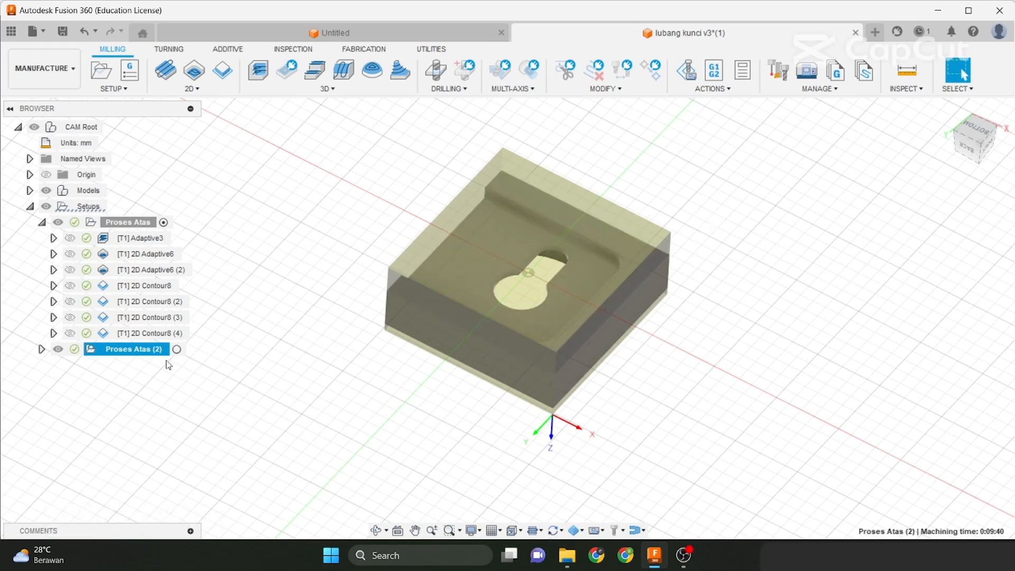
pyautogui.click(135, 352)
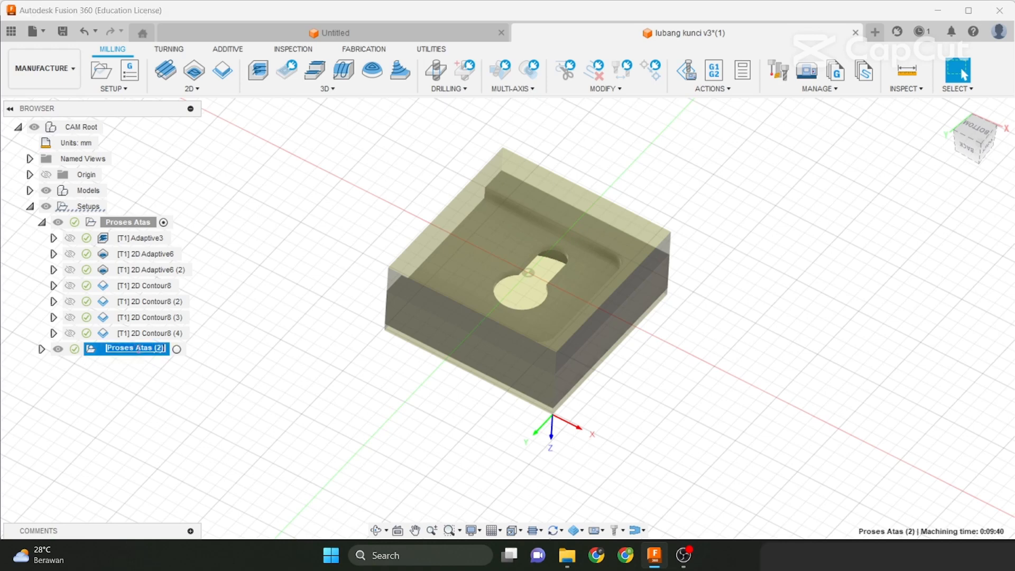
pyautogui.click(139, 349)
pyautogui.press('Return')
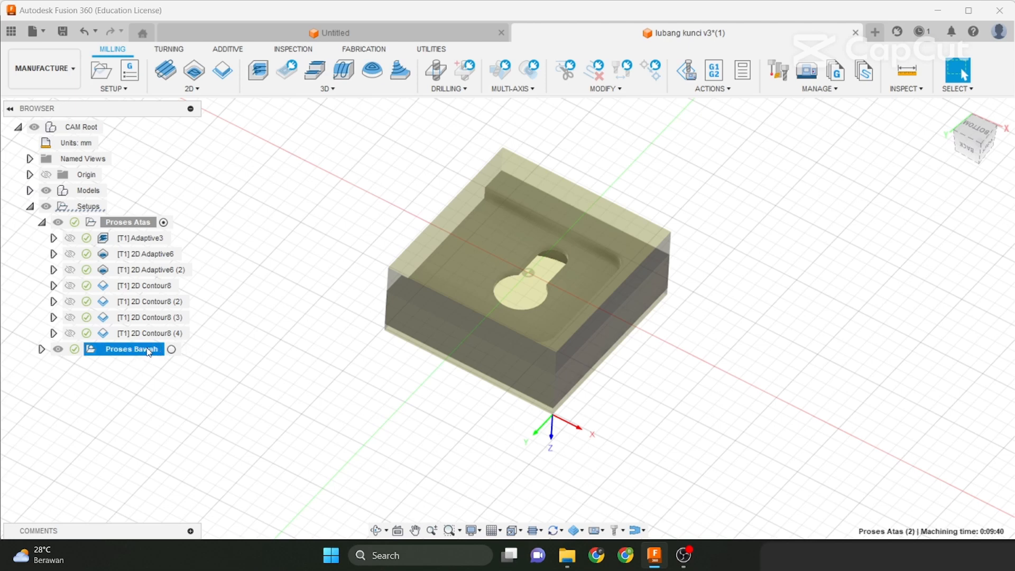
# Edit the Proses Bawah setup, placing its origin on a stock corner at the part's underside and flipping the Z axis to point outward
pyautogui.rightClick(149, 353)
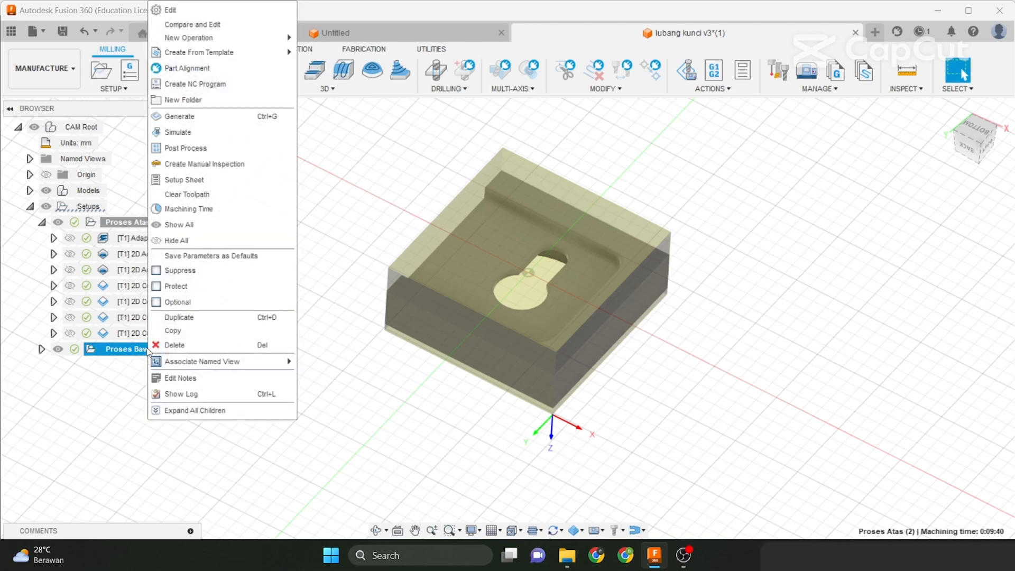
pyautogui.click(171, 12)
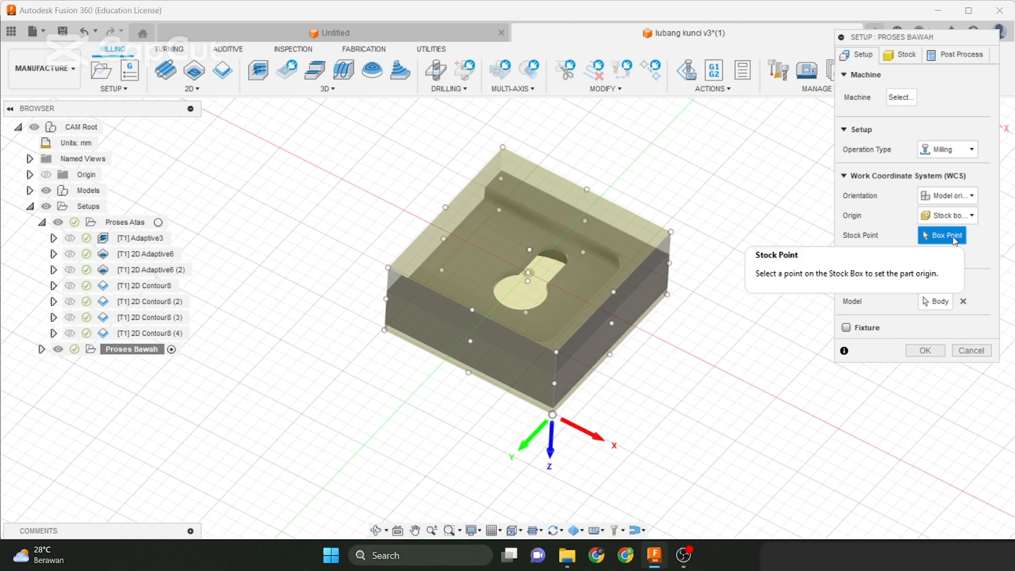
pyautogui.click(672, 232)
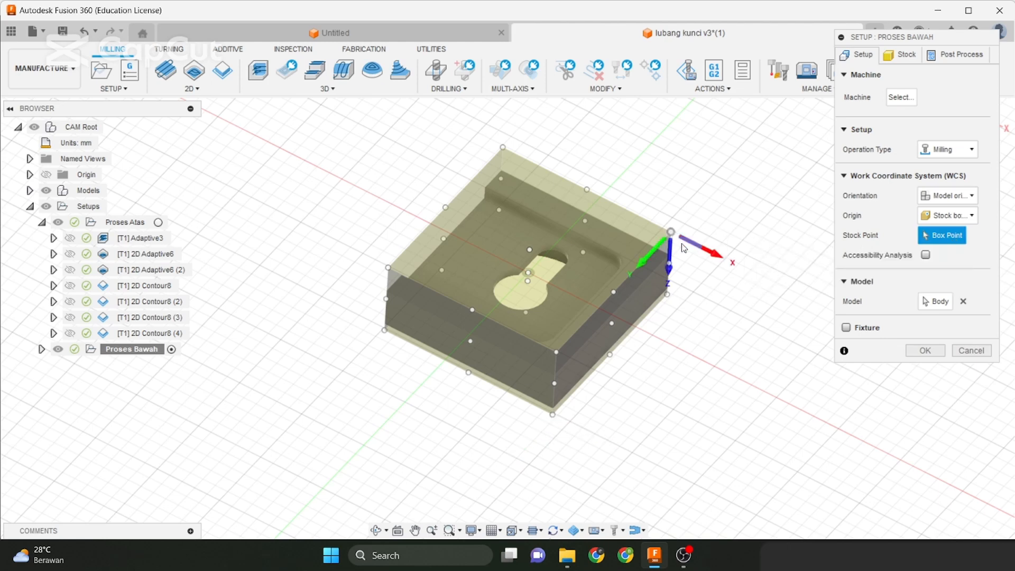
pyautogui.scroll(5, 668, 272)
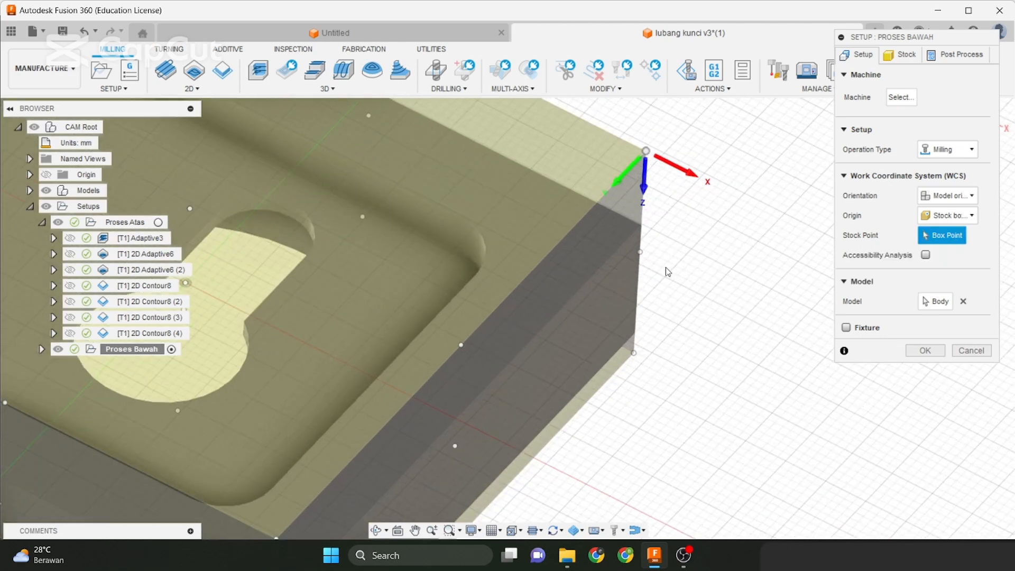
pyautogui.click(645, 196)
pyautogui.scroll(-5, 656, 211)
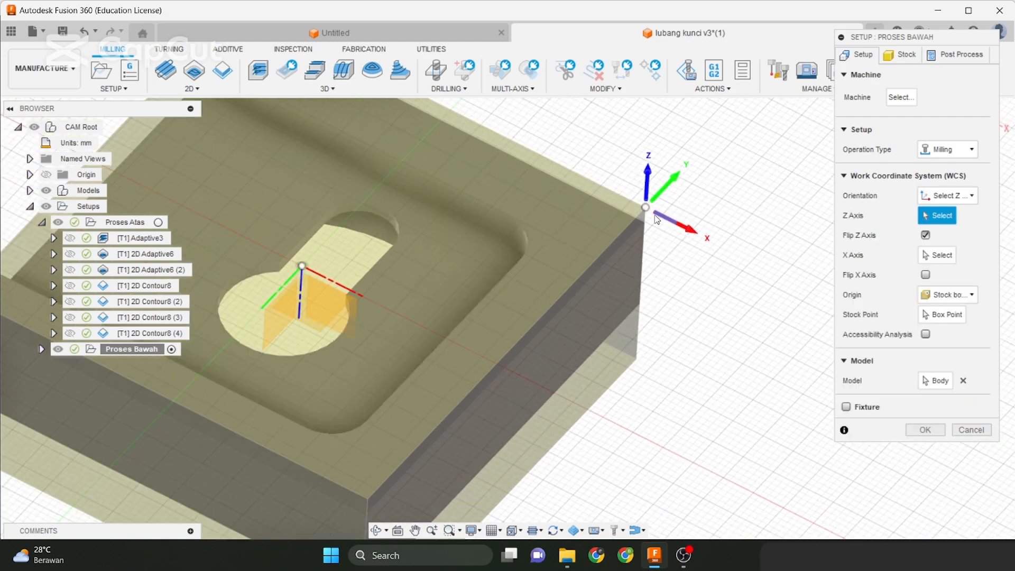
pyautogui.scroll(-4, 675, 217)
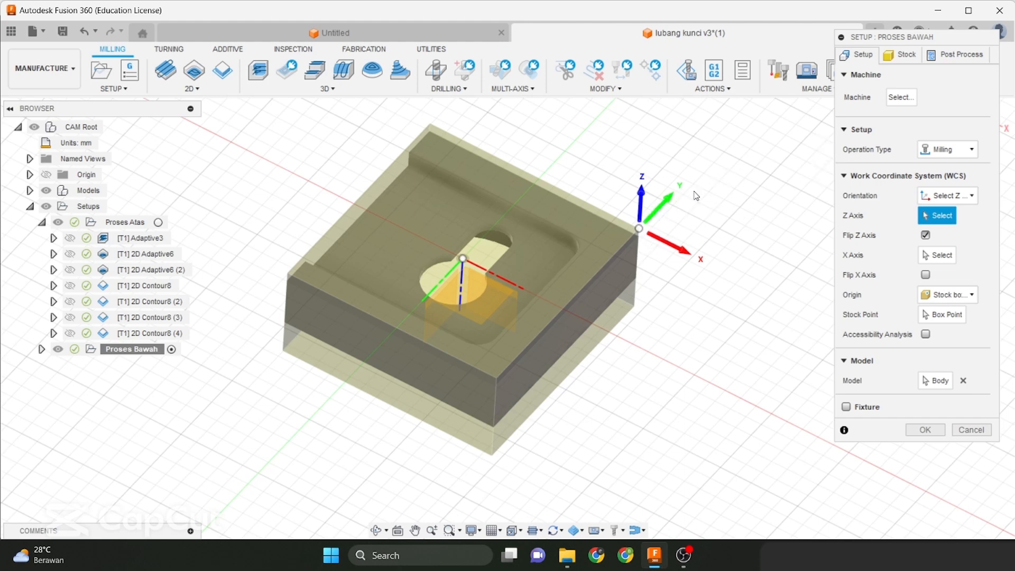
# Set the Proses Bawah stock mode to From preceding setup
pyautogui.click(936, 380)
pyautogui.click(900, 55)
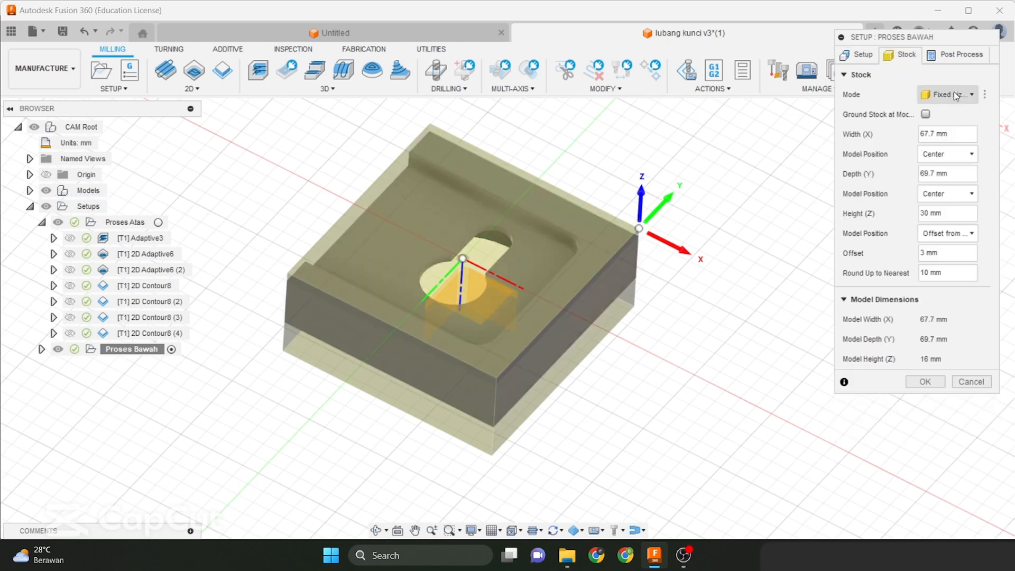
pyautogui.click(949, 94)
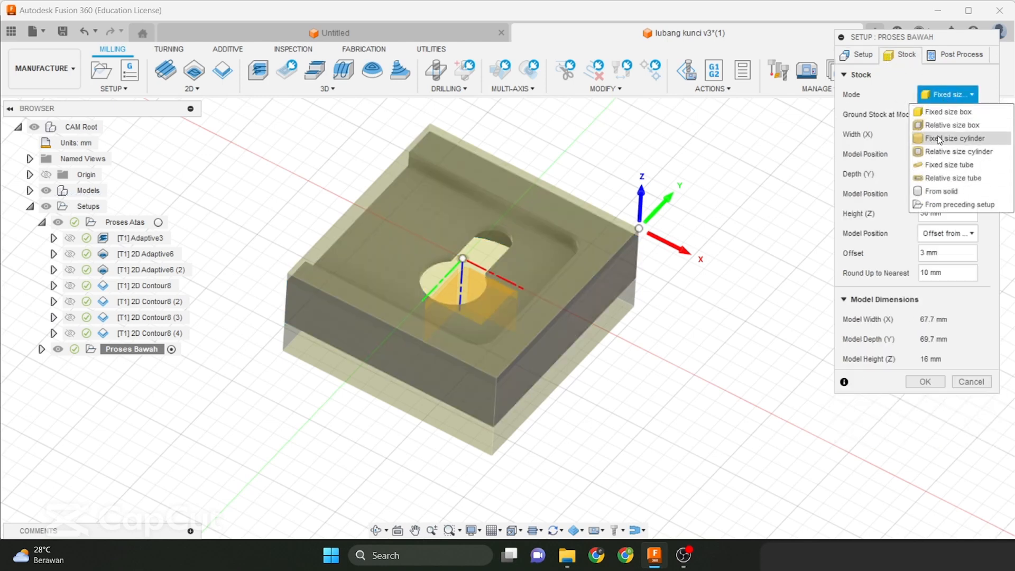
pyautogui.click(894, 94)
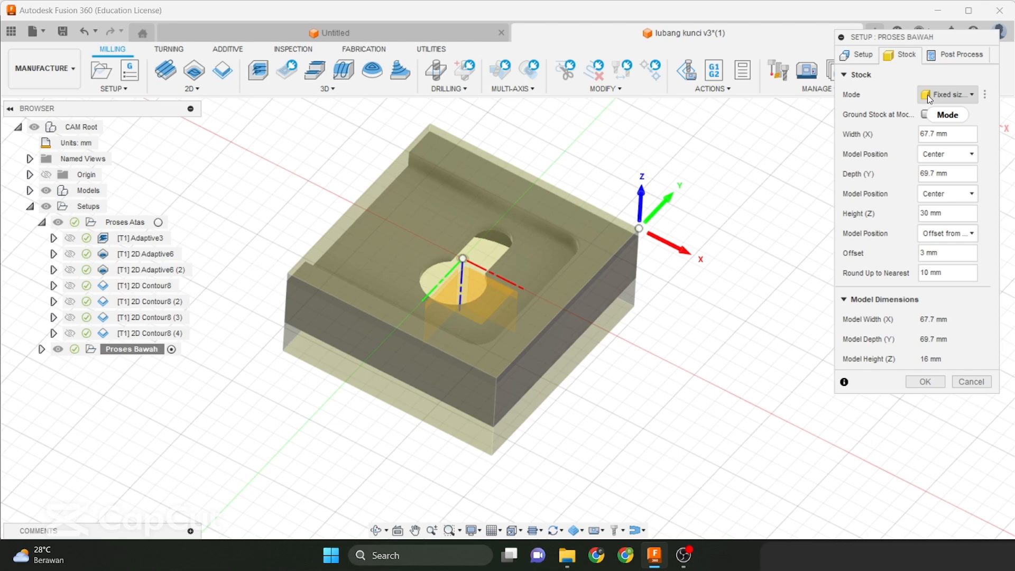
pyautogui.moveTo(929, 98)
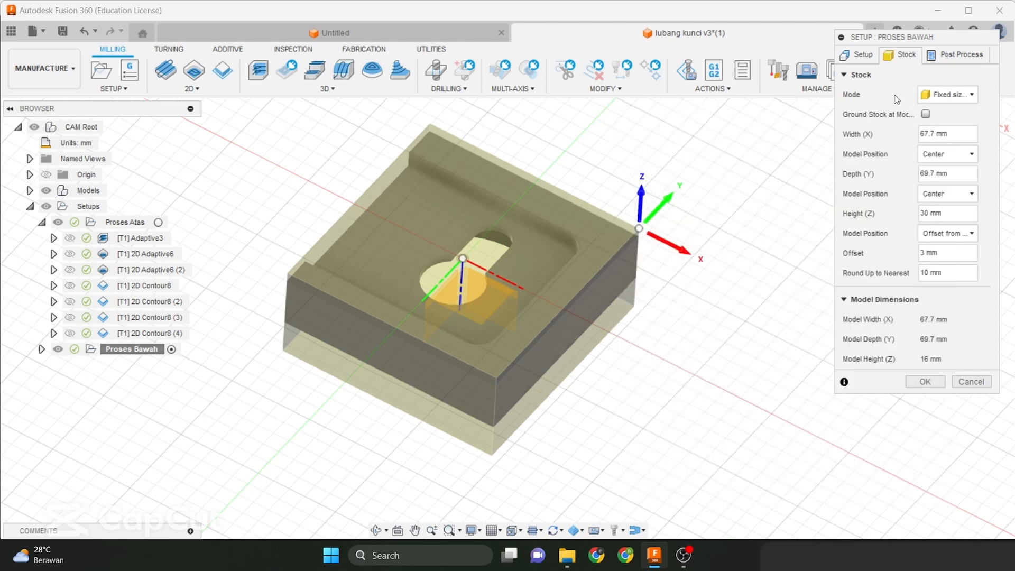
pyautogui.click(932, 95)
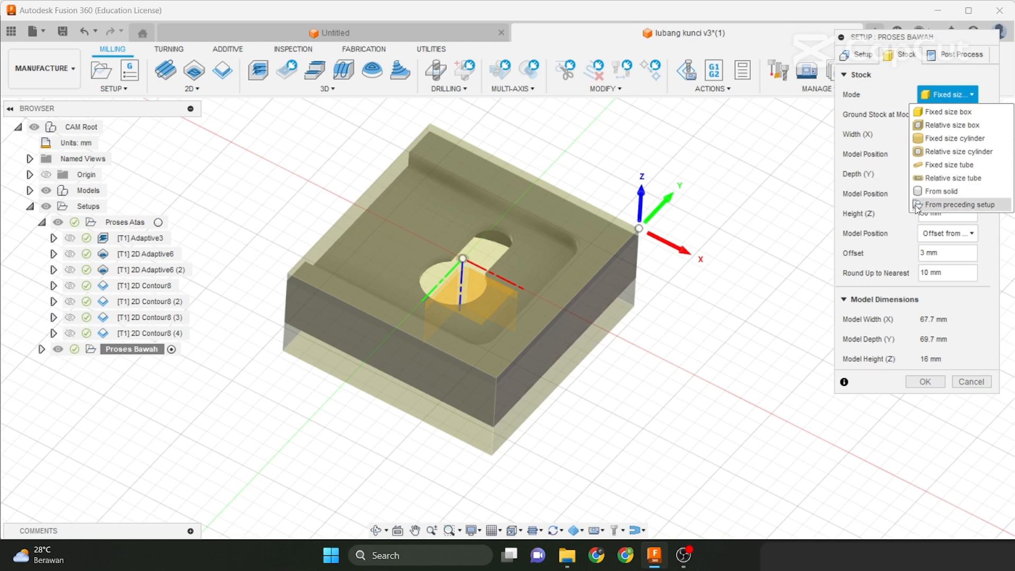
pyautogui.click(946, 205)
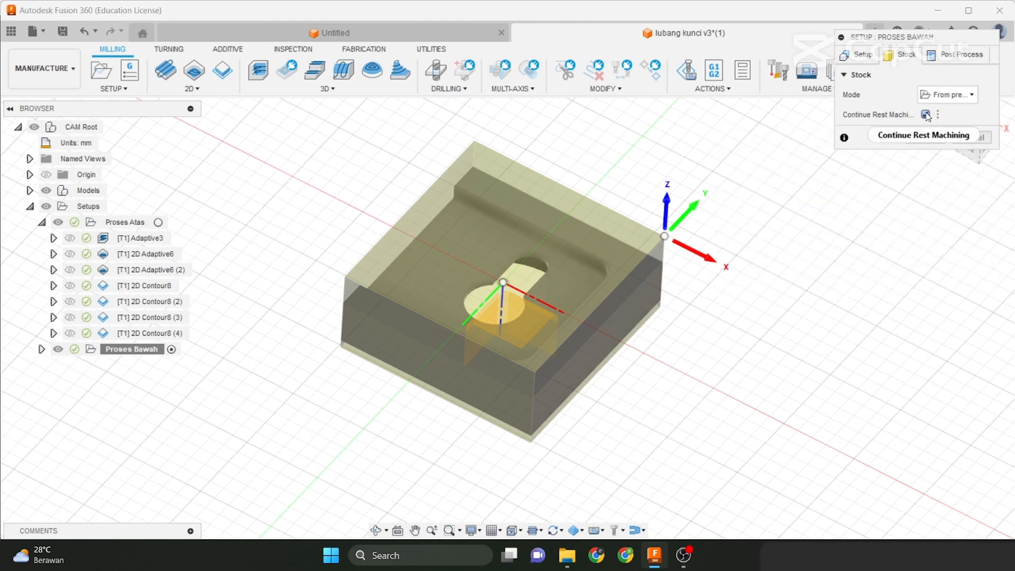
# Enable Continue Rest Machining for the Proses Bawah stock and accept the setup
pyautogui.click(926, 114)
pyautogui.click(913, 140)
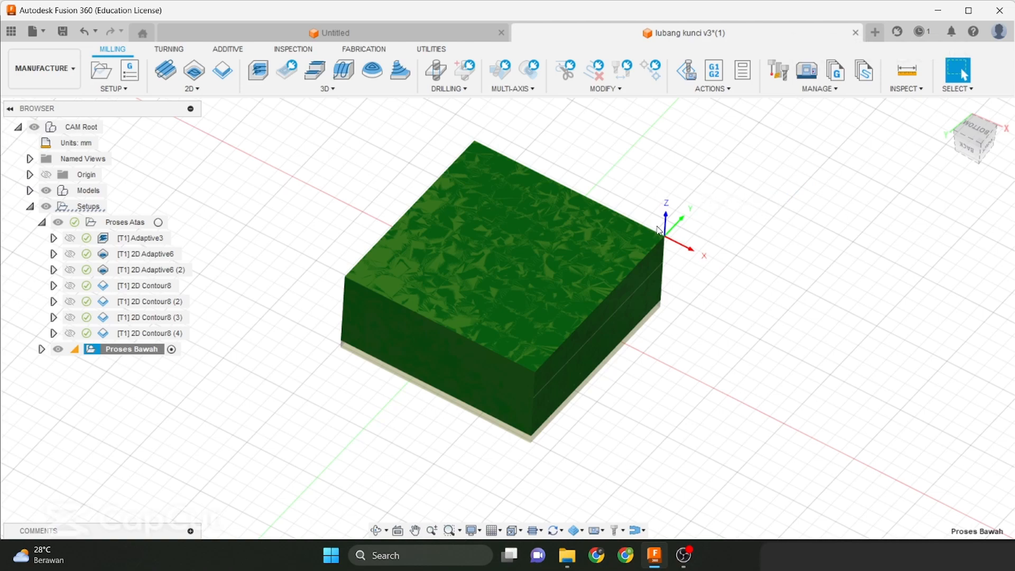
# Examine the remaining stock of the Proses Bawah setup from the underside and from the already machined side
pyautogui.scroll(2, 659, 229)
pyautogui.scroll(-2, 640, 239)
pyautogui.moveTo(640, 239); pyautogui.dragTo(691, 235, button='middle')
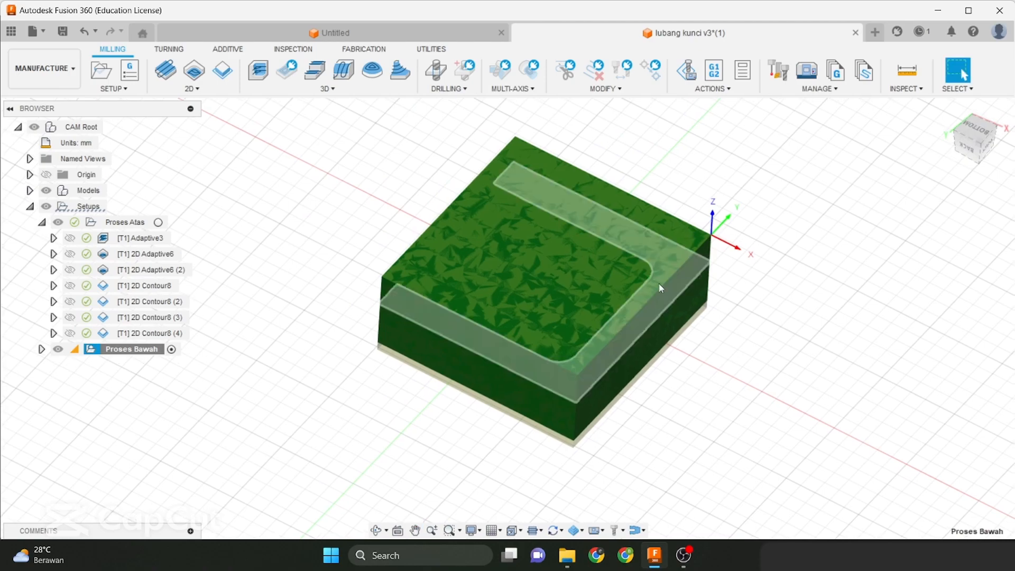
pyautogui.keyDown('shift'); pyautogui.moveTo(659, 287); pyautogui.dragTo(637, 208, button='middle'); pyautogui.keyUp('shift')
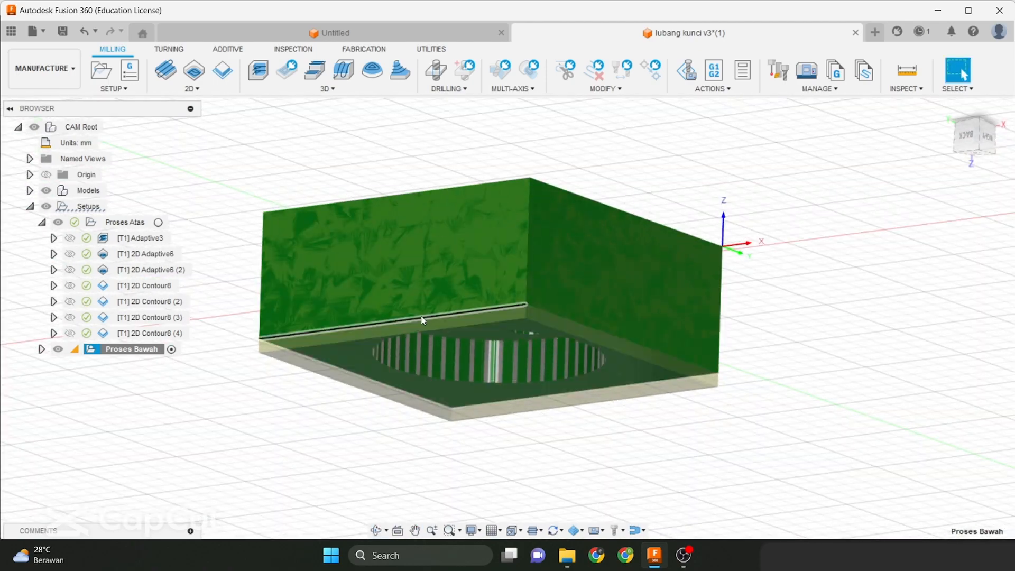
pyautogui.keyDown('shift'); pyautogui.moveTo(767, 257); pyautogui.dragTo(753, 211, button='middle'); pyautogui.keyUp('shift')
pyautogui.scroll(-1, 716, 236)
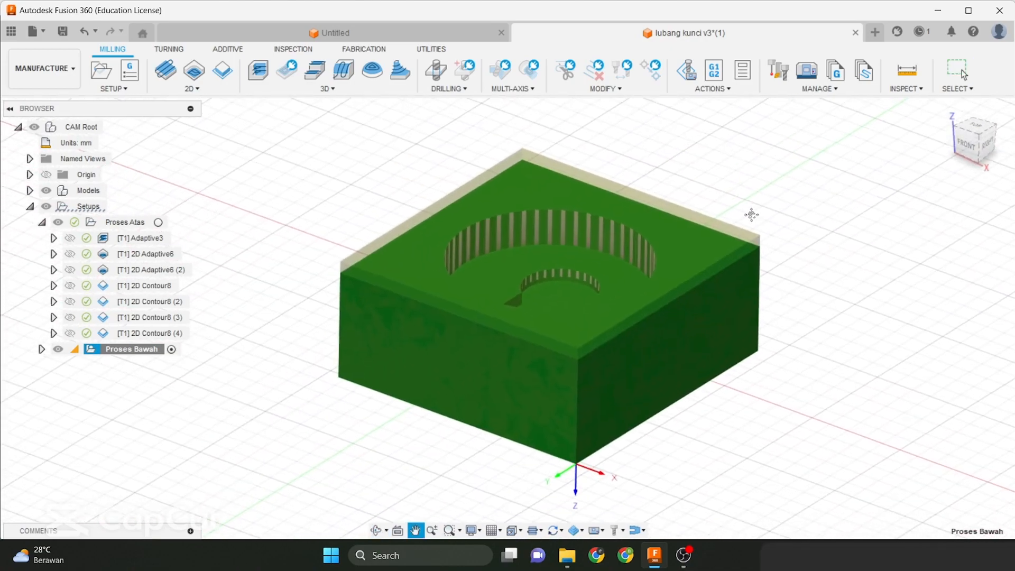
pyautogui.scroll(-1, 753, 211)
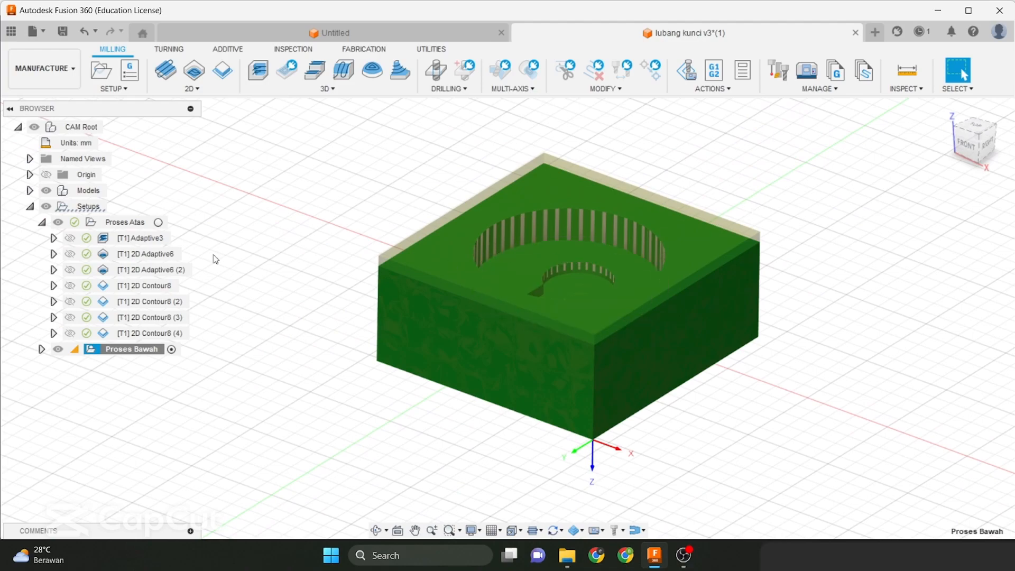
pyautogui.keyDown('shift'); pyautogui.moveTo(608, 206); pyautogui.dragTo(479, 381, button='middle'); pyautogui.keyUp('shift')
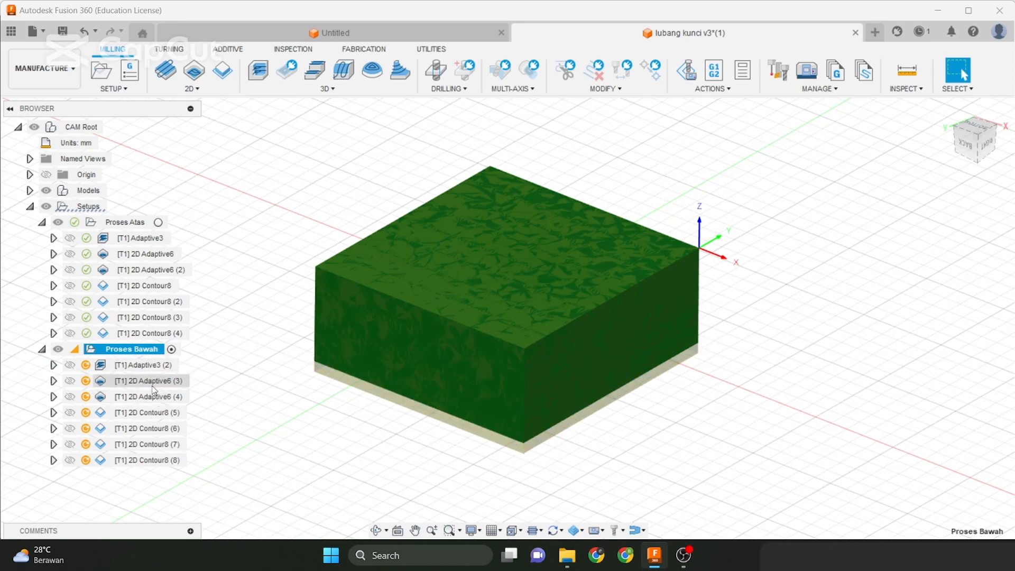
# Delete the six copied operations from 2D Adaptive6 (3) through 2D Contour8 (8) in the Proses Bawah setup
pyautogui.click(153, 385)
pyautogui.keyDown('shift'); pyautogui.click(152, 461); pyautogui.keyUp('shift')
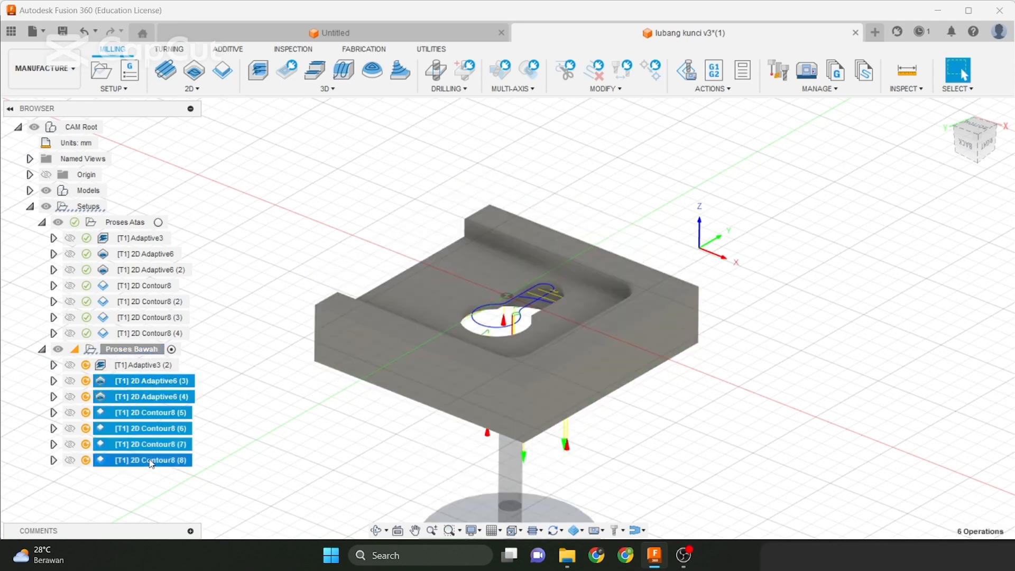
pyautogui.rightClick(155, 466)
pyautogui.click(180, 420)
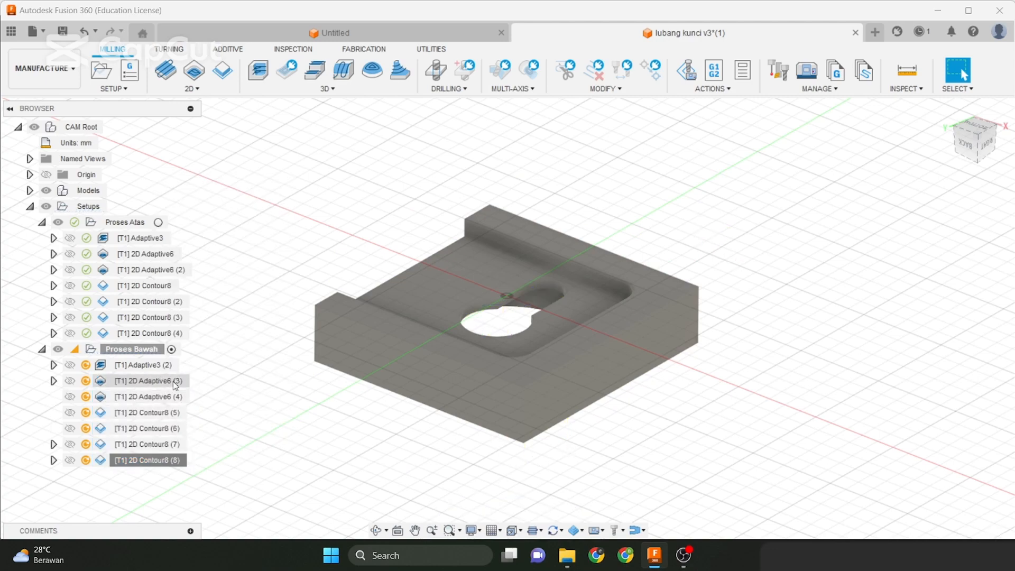
pyautogui.scroll(-1, 348, 312)
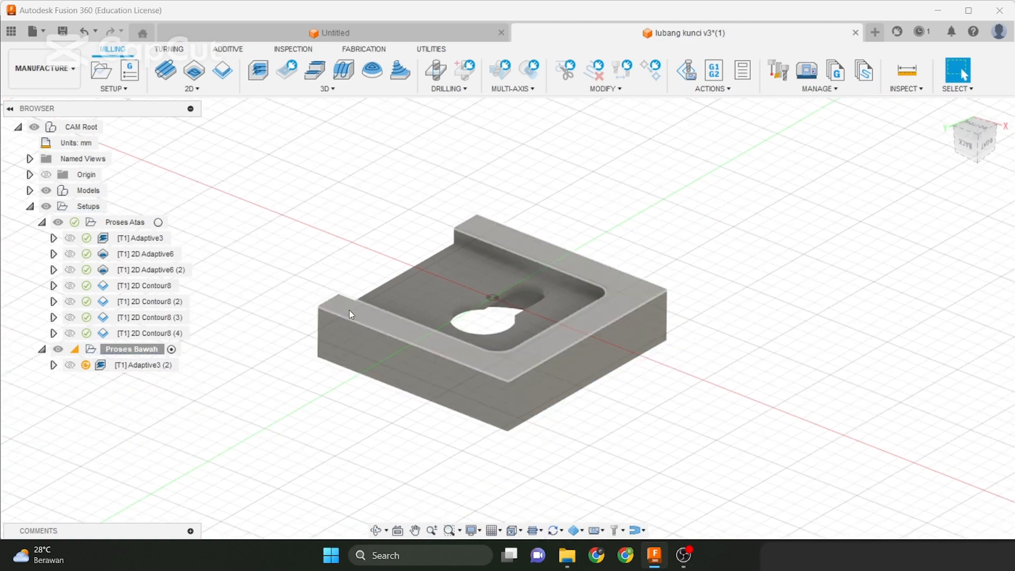
# Edit the Adaptive3 (2) operation, review its tool, geometry and height settings, and regenerate its toolpath
pyautogui.click(290, 94)
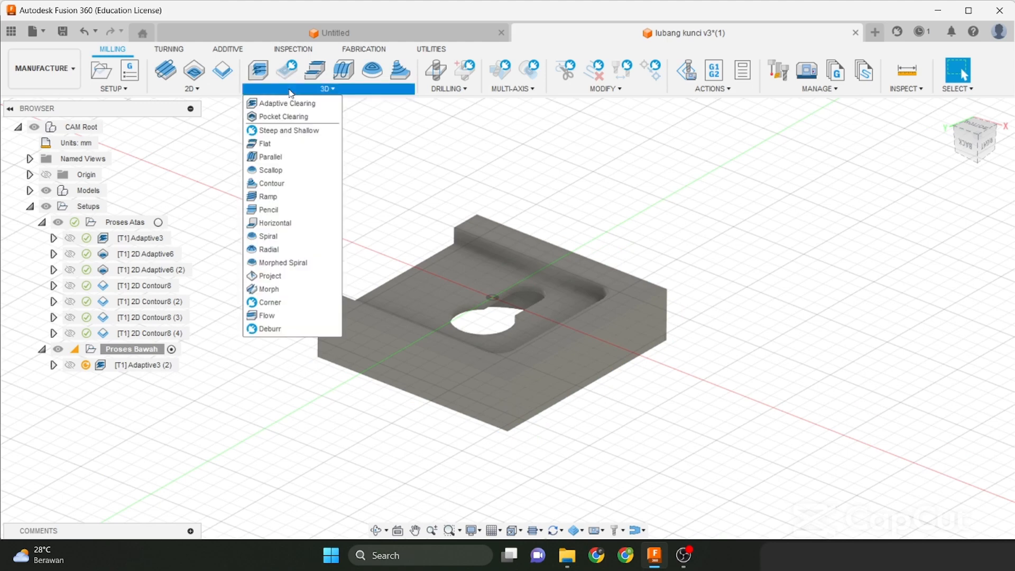
pyautogui.click(160, 368)
pyautogui.rightClick(161, 368)
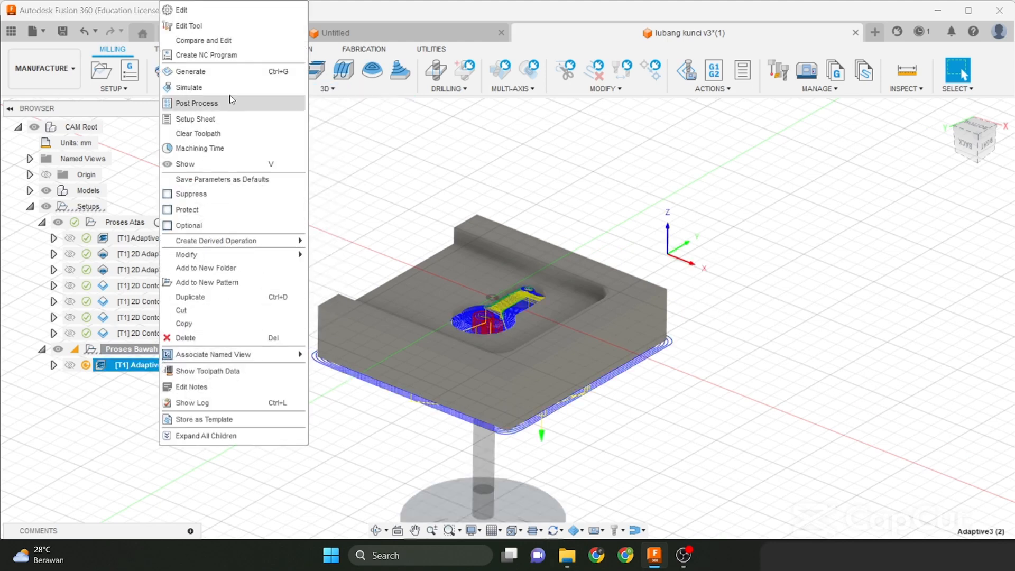
pyautogui.click(229, 17)
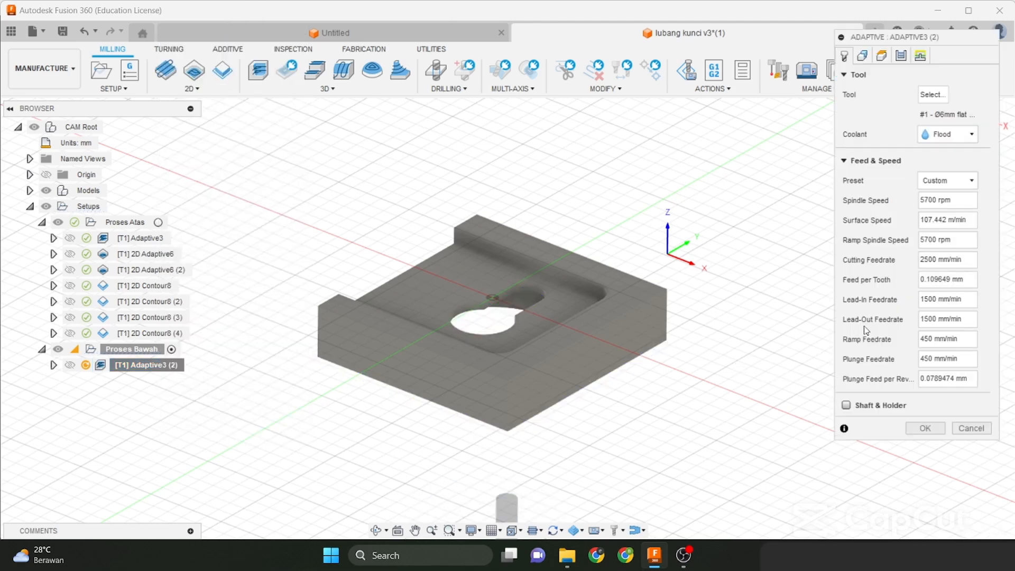
pyautogui.click(863, 55)
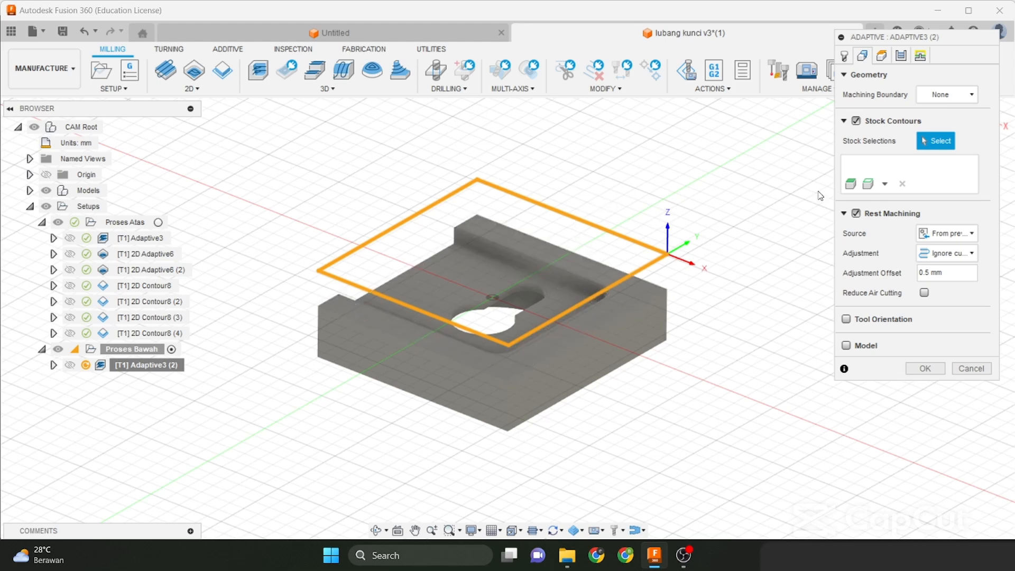
pyautogui.click(844, 55)
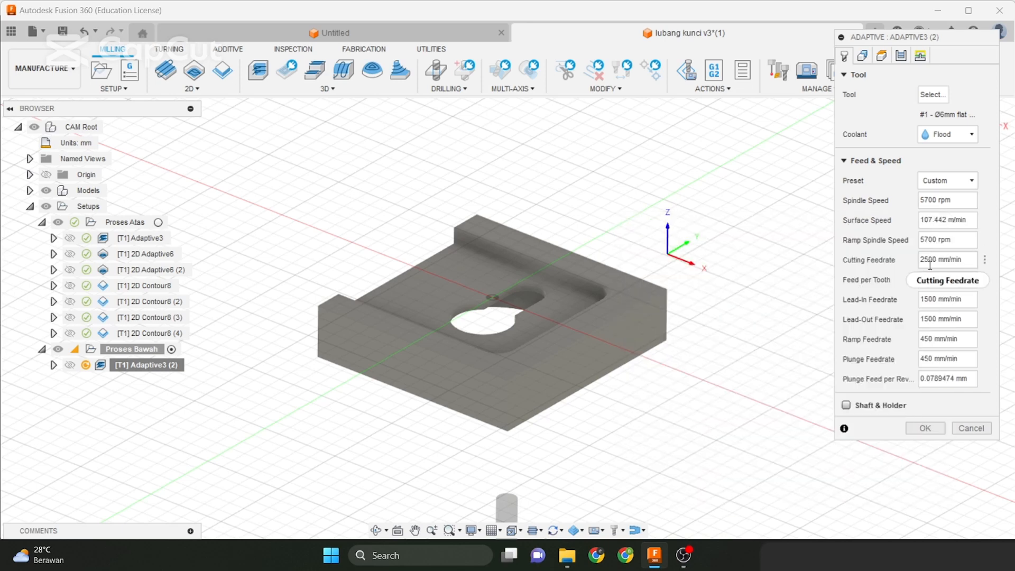
pyautogui.click(865, 56)
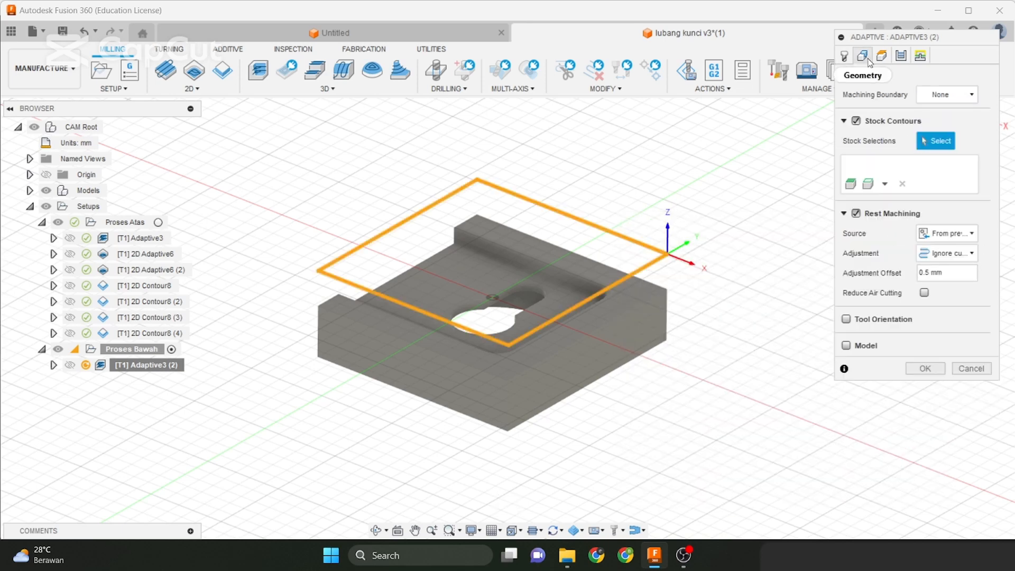
pyautogui.click(881, 56)
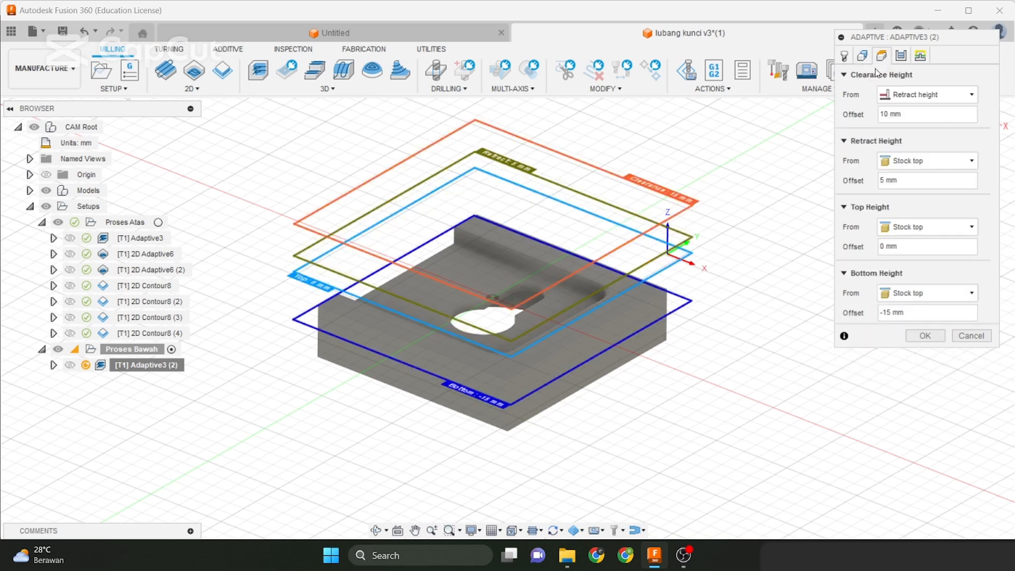
pyautogui.moveTo(912, 36); pyautogui.dragTo(889, 58)
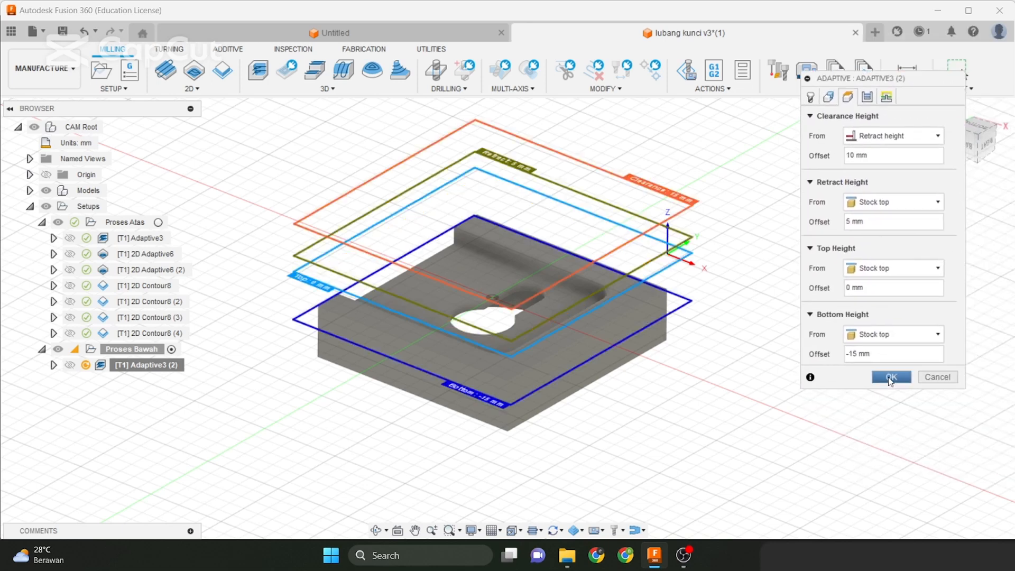
pyautogui.click(891, 379)
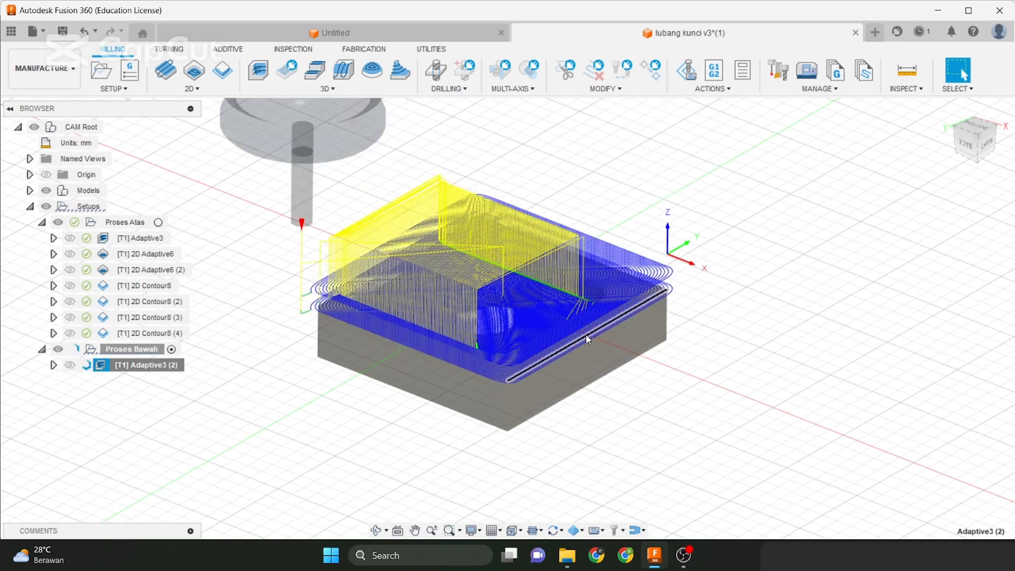
# Inspect the Proses Atas stock around the part from the back, then view the part's underside
pyautogui.click(125, 222)
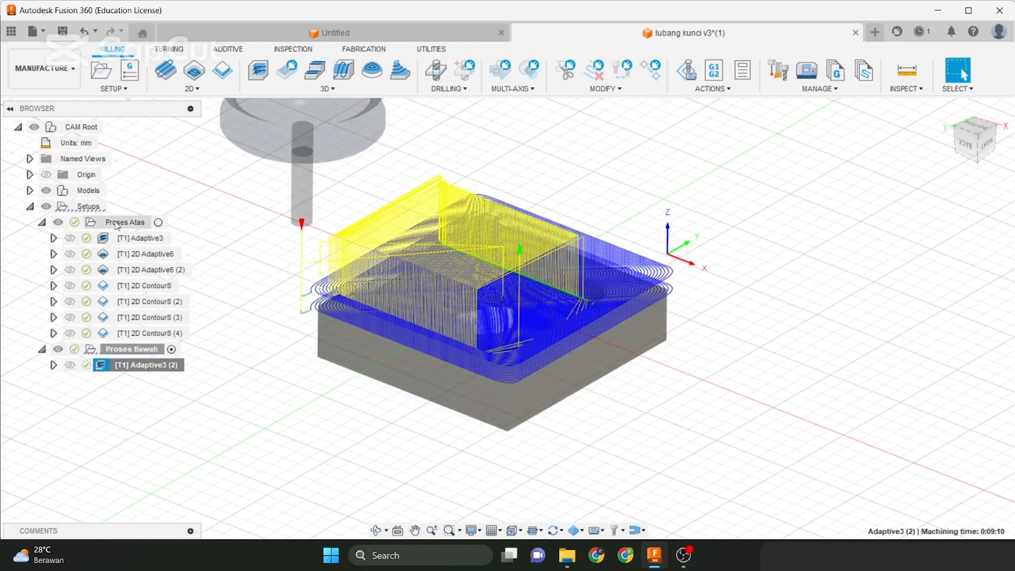
pyautogui.click(964, 142)
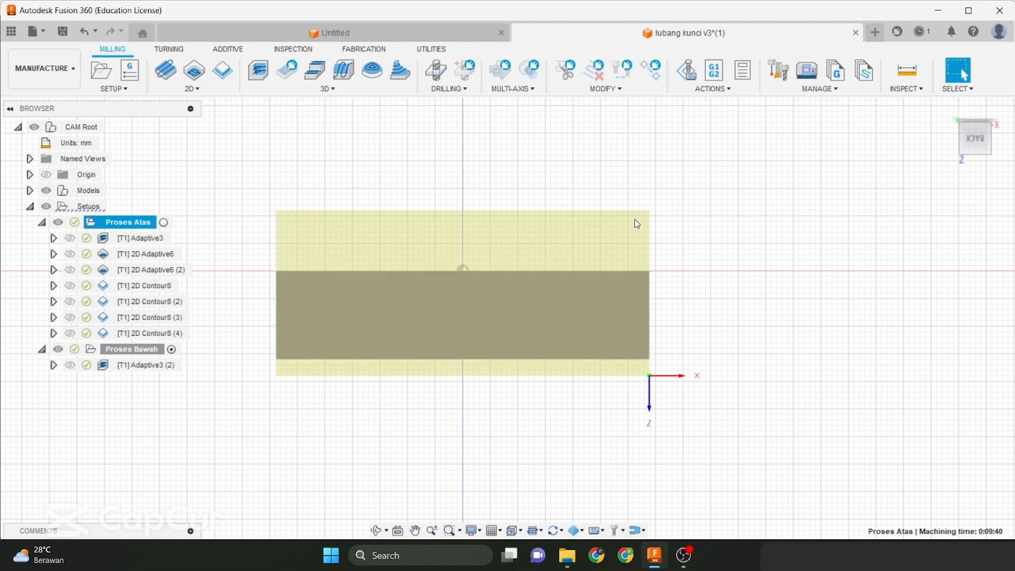
pyautogui.scroll(5, 637, 233)
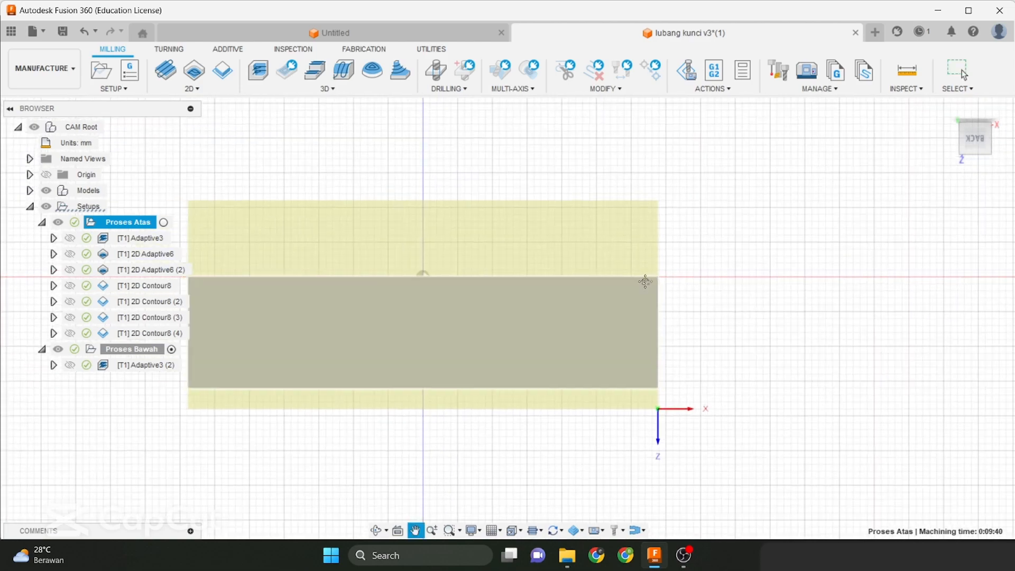
pyautogui.moveTo(664, 317); pyautogui.dragTo(692, 293, button='middle')
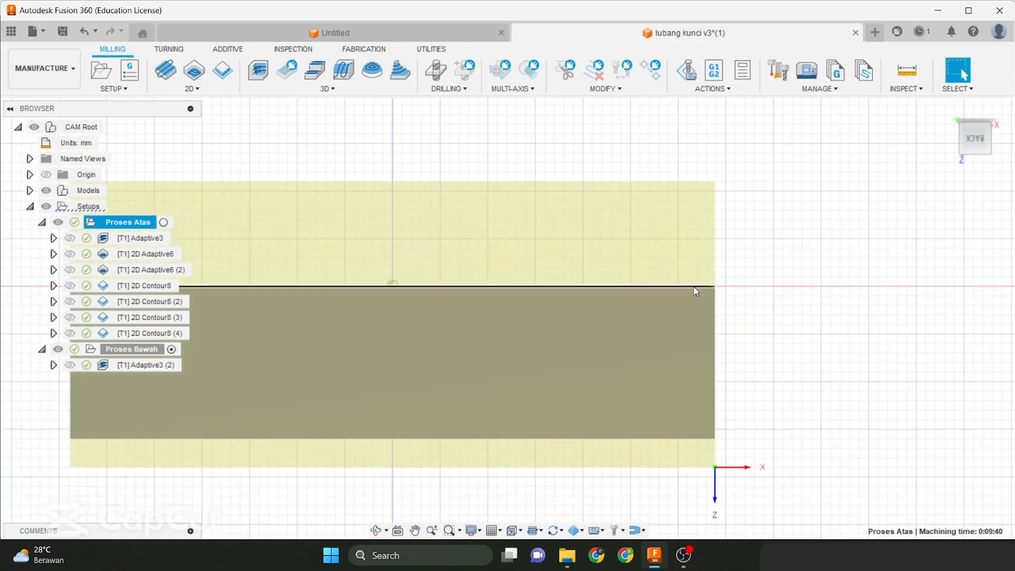
pyautogui.scroll(-3, 687, 259)
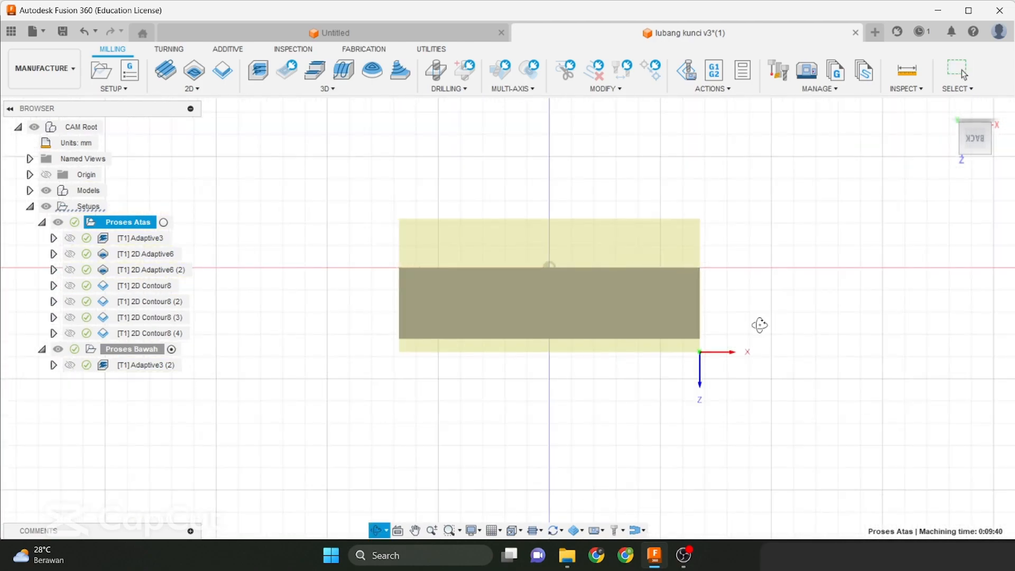
pyautogui.keyDown('shift'); pyautogui.moveTo(760, 324); pyautogui.dragTo(746, 380, button='middle'); pyautogui.keyUp('shift')
pyautogui.click(746, 380)
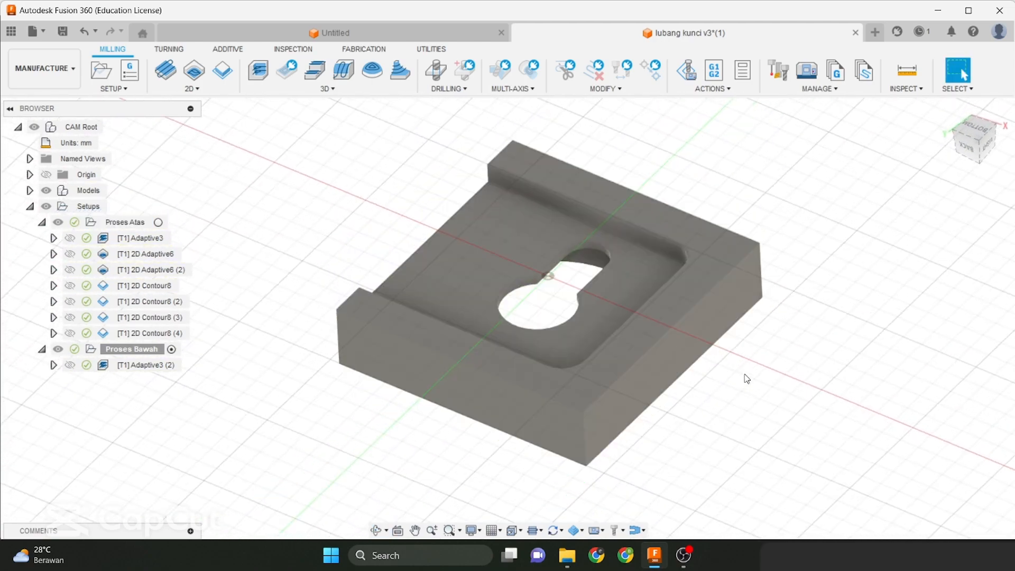
pyautogui.keyDown('shift'); pyautogui.moveTo(724, 316); pyautogui.dragTo(510, 263, button='middle'); pyautogui.keyUp('shift')
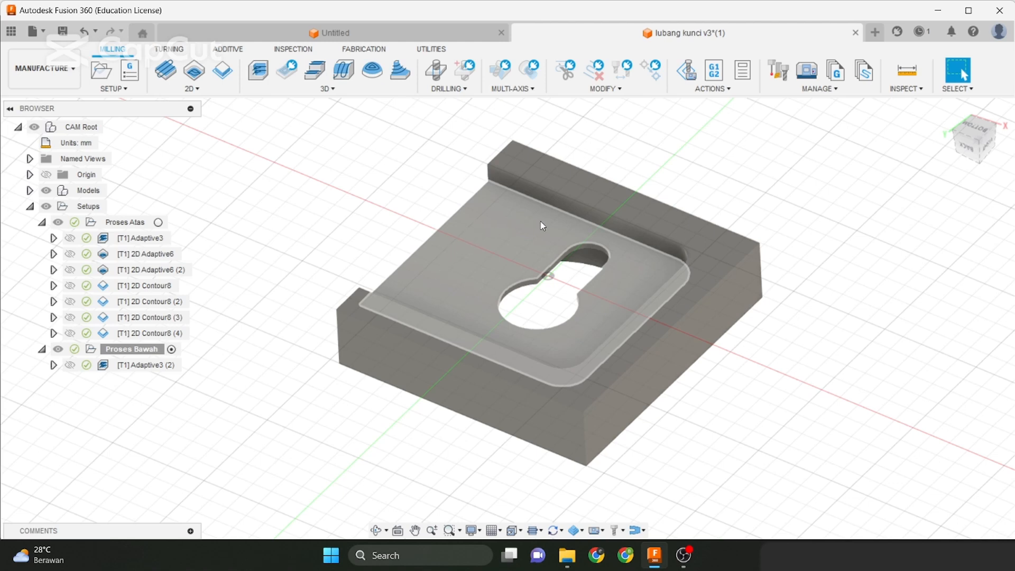
# Measure the distance between the recessed pocket floor and the raised rim face on the part's underside
pyautogui.click(523, 232)
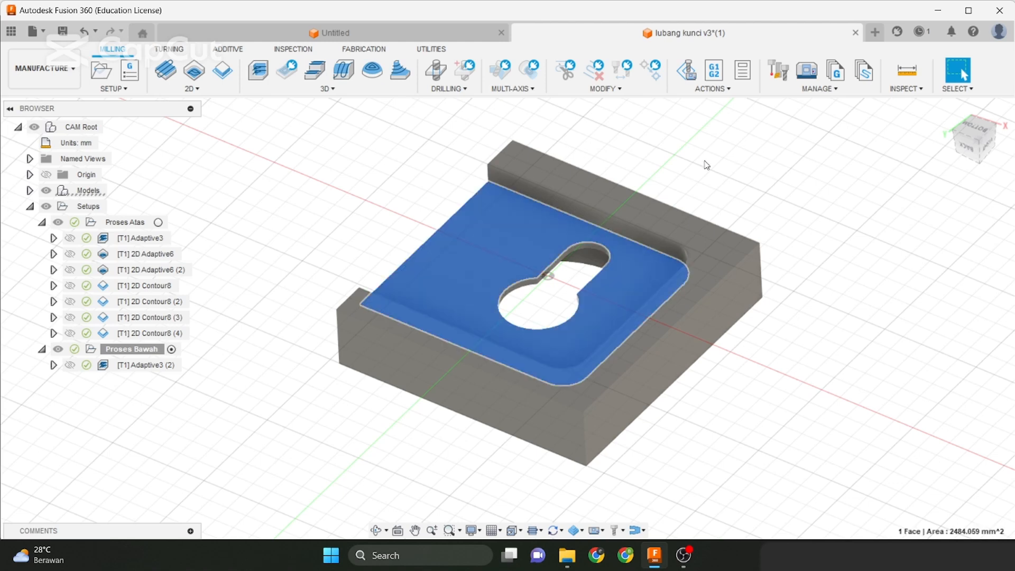
pyautogui.click(906, 69)
pyautogui.click(616, 205)
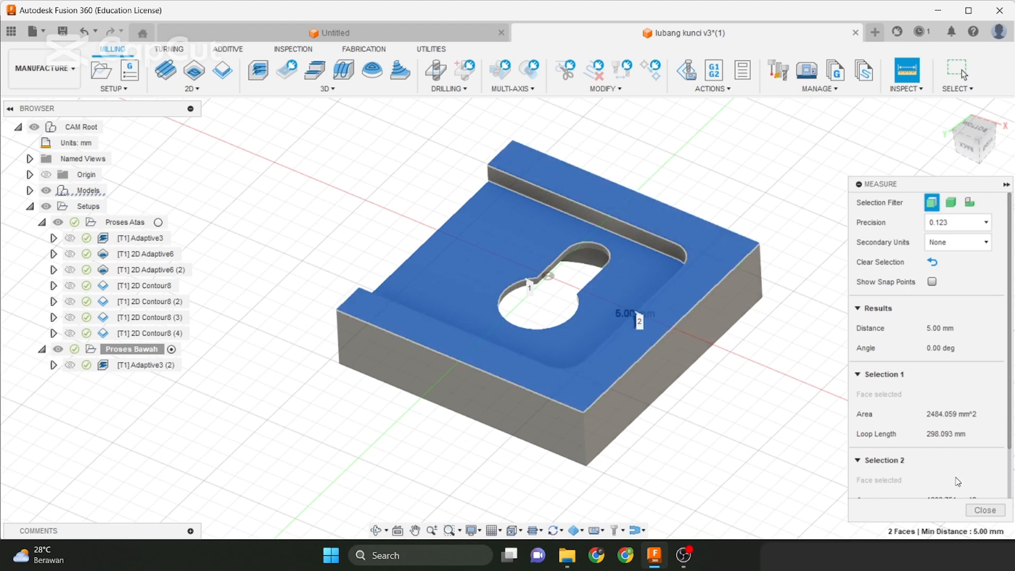
pyautogui.click(985, 510)
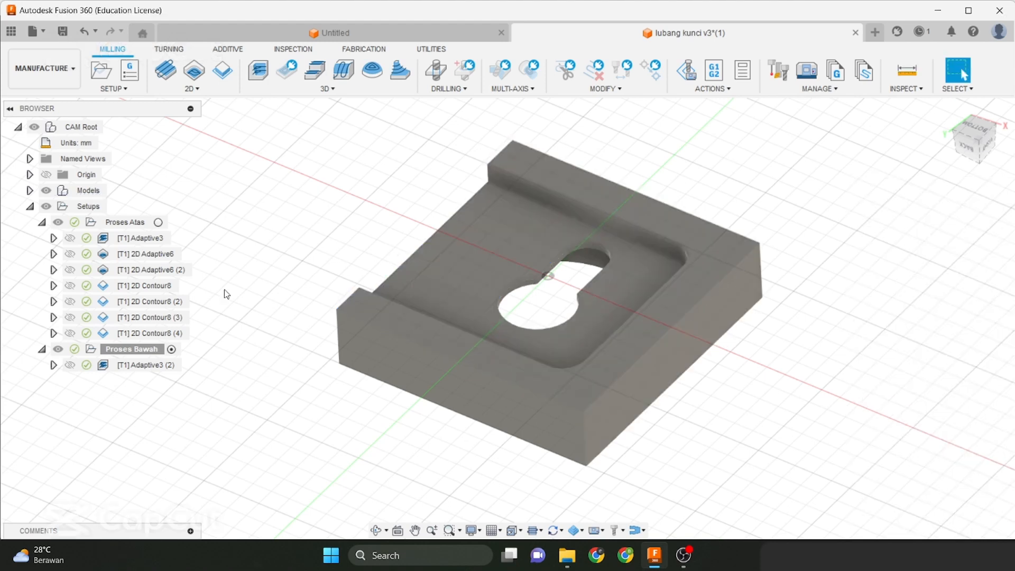
# Edit Adaptive3 (2) and set its bottom height offset to -16 mm from the stock top
pyautogui.click(148, 365)
pyautogui.rightClick(149, 365)
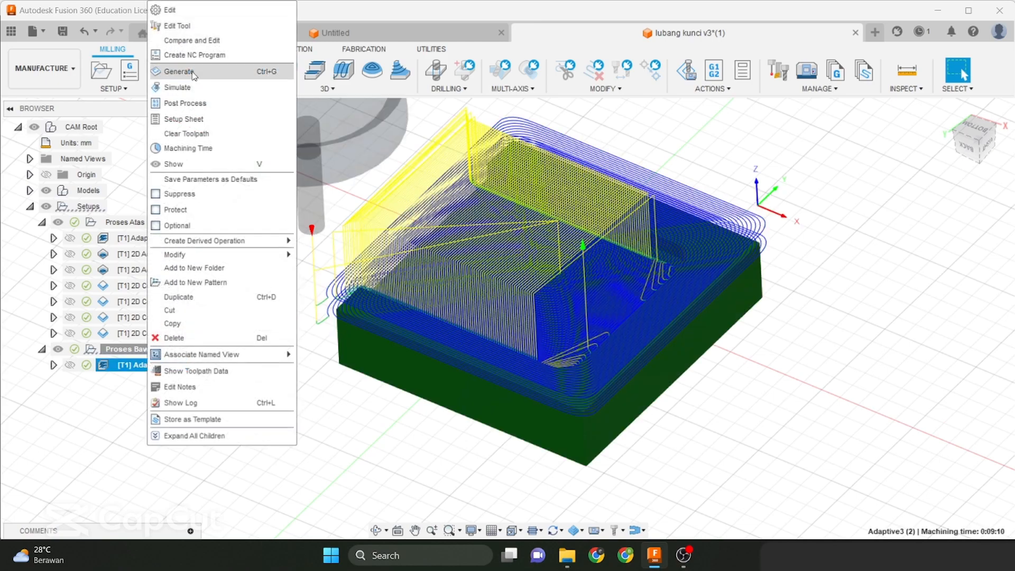
pyautogui.click(201, 9)
pyautogui.click(829, 96)
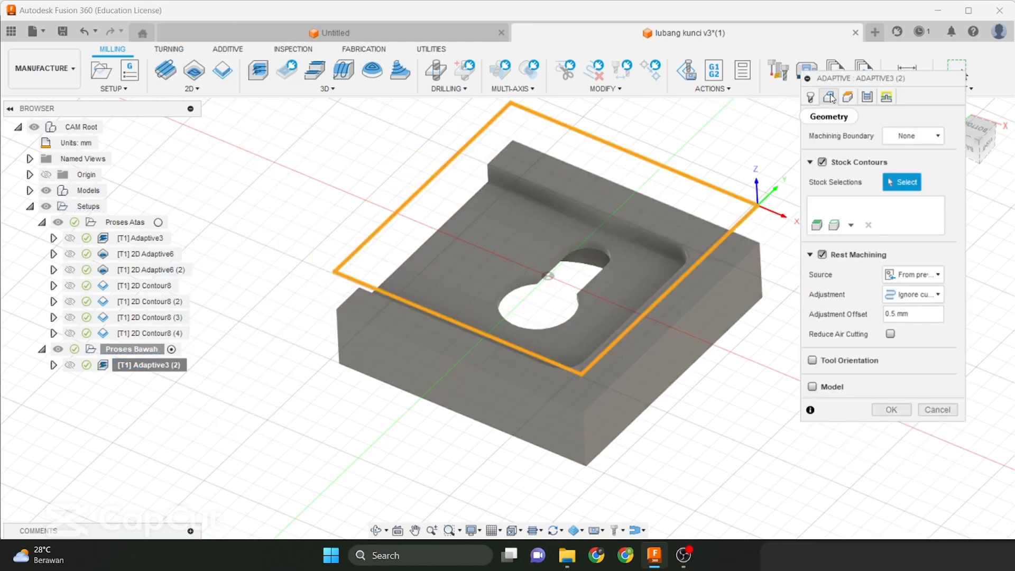
pyautogui.click(848, 97)
pyautogui.click(855, 354)
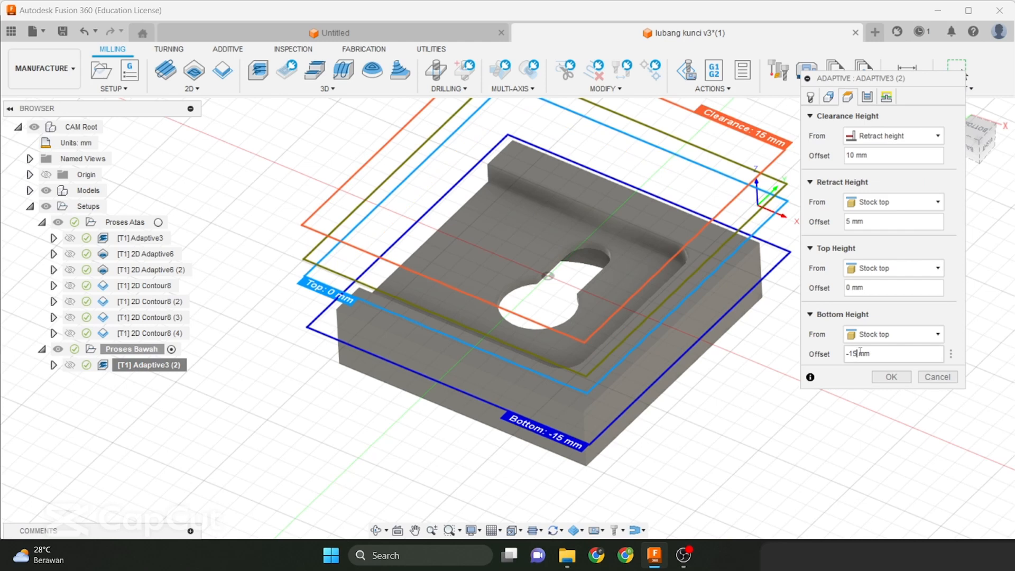
pyautogui.write('6')
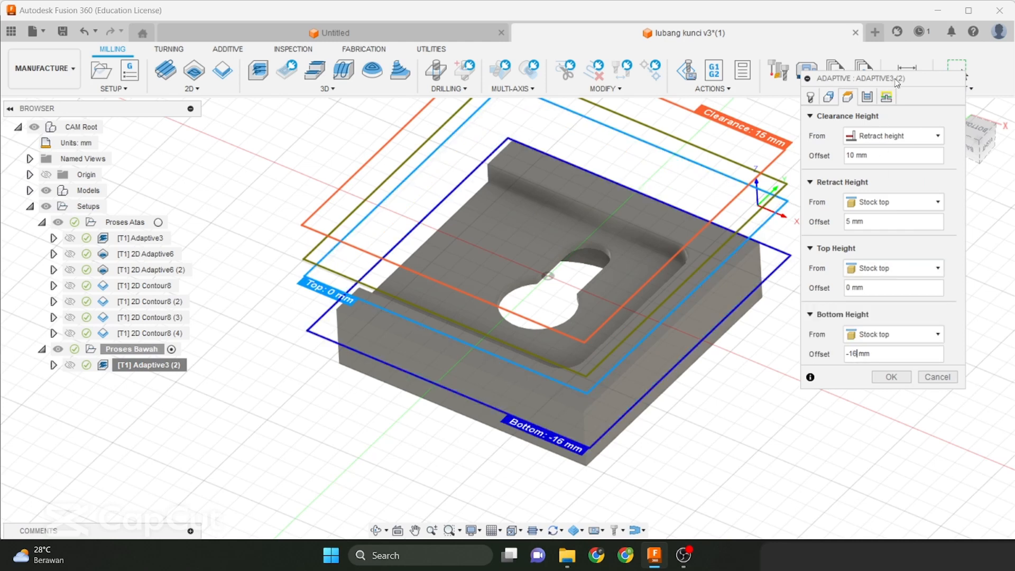
# Display the model as a wireframe from the back and compare the bottom height plane with the internal pocket edges
pyautogui.moveTo(897, 83); pyautogui.dragTo(948, 173)
pyautogui.click(970, 146)
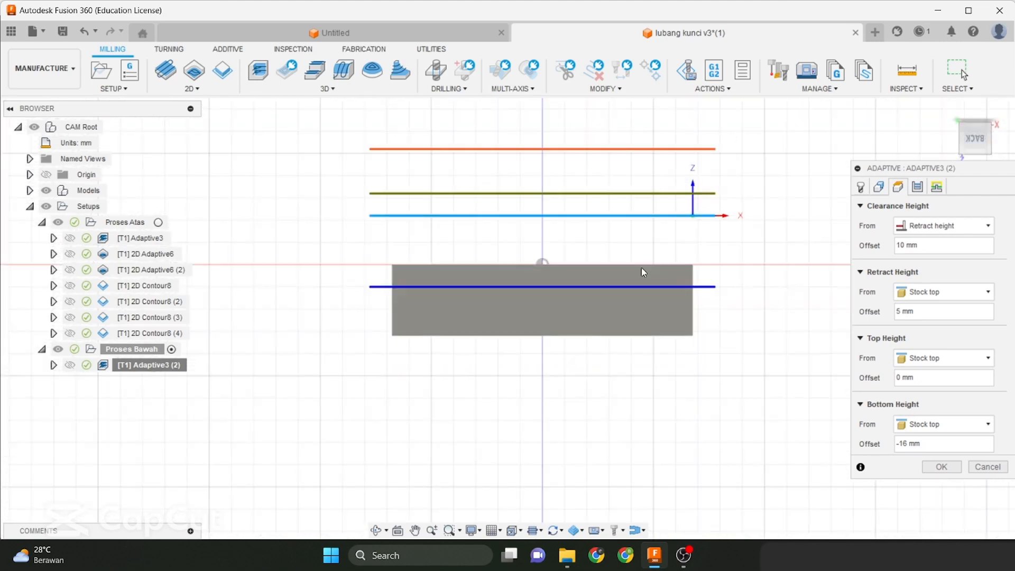
pyautogui.click(472, 531)
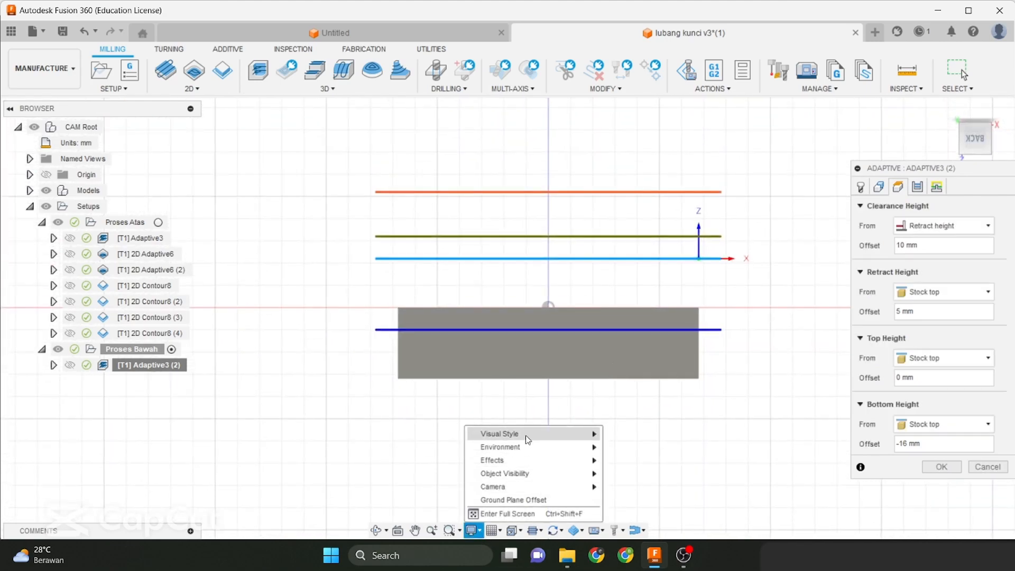
pyautogui.moveTo(525, 434)
pyautogui.click(629, 474)
pyautogui.scroll(4, 479, 338)
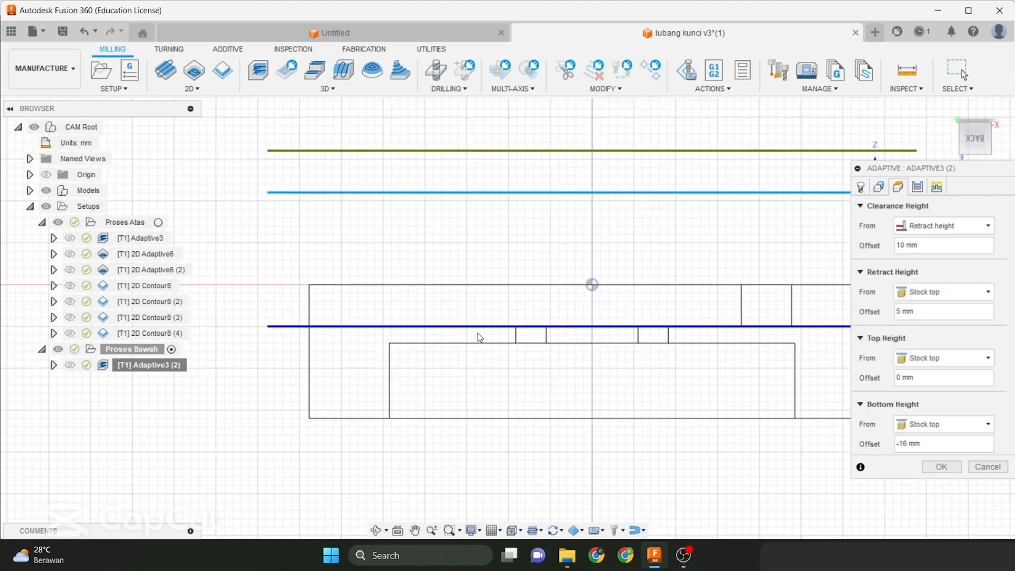
# Return the model to a shaded visual style and view its underside at an angle
pyautogui.scroll(-3, 492, 343)
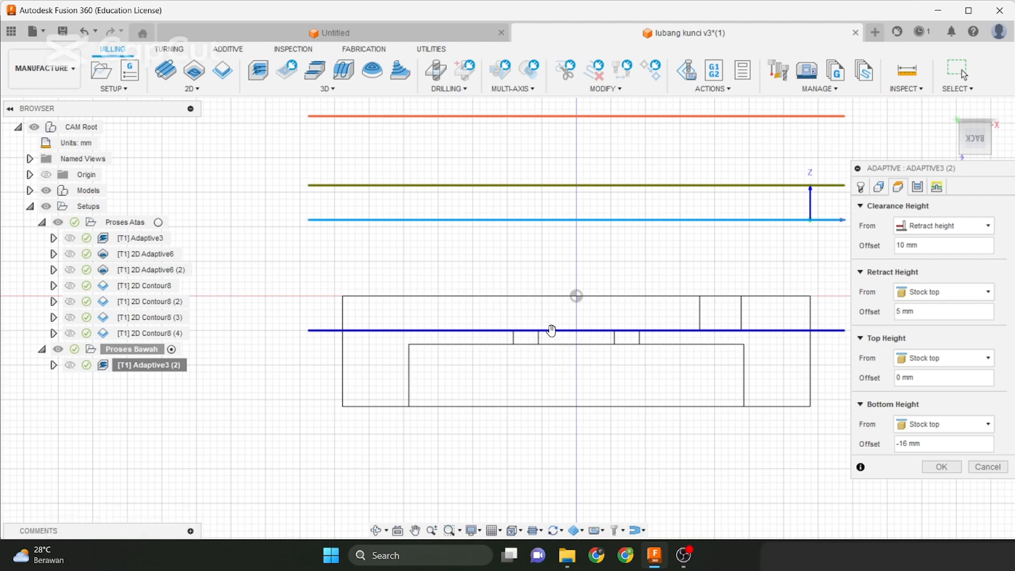
pyautogui.scroll(-2, 580, 330)
pyautogui.click(473, 531)
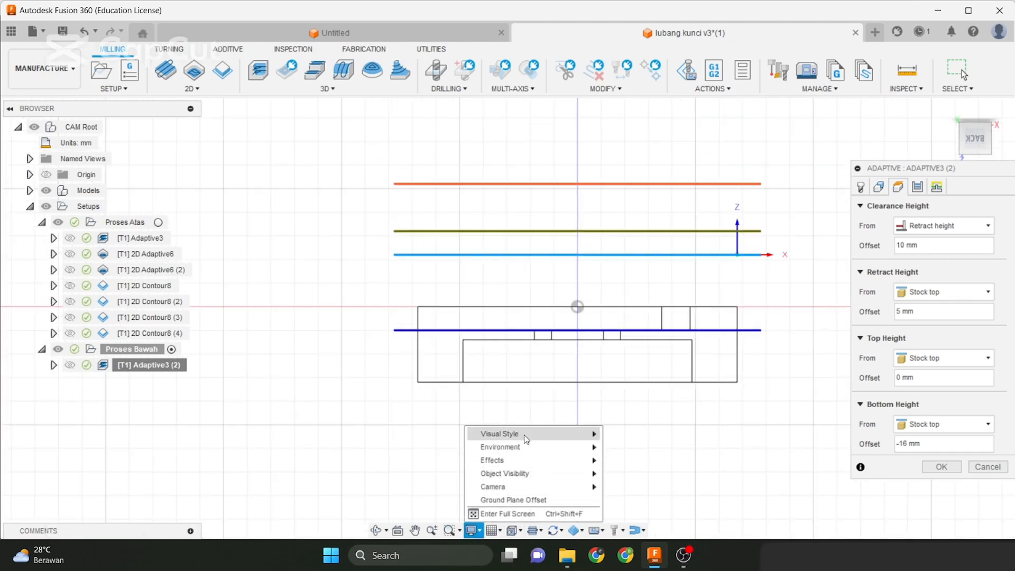
pyautogui.click(605, 435)
pyautogui.scroll(-3, 618, 391)
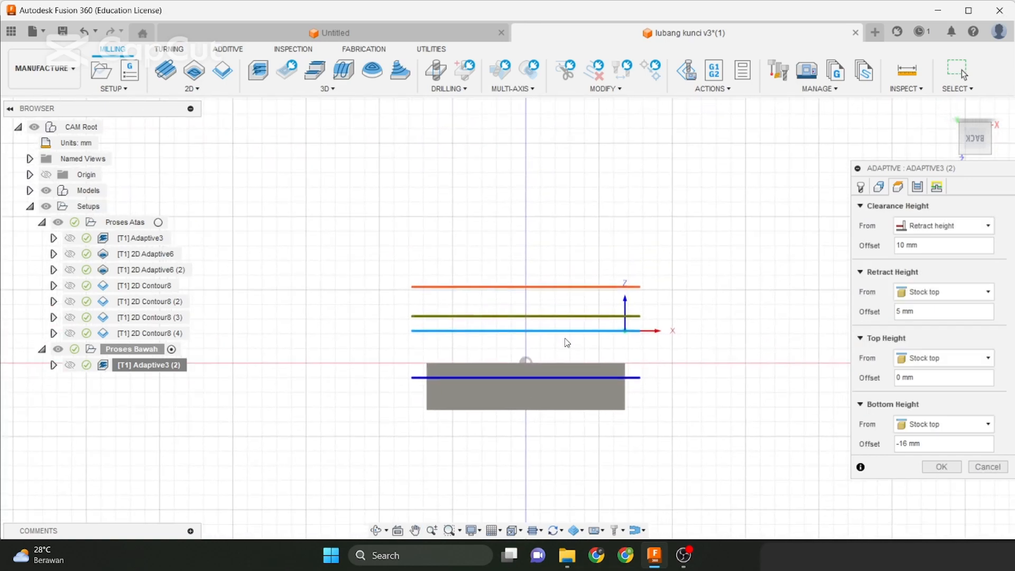
pyautogui.keyDown('shift'); pyautogui.moveTo(590, 329); pyautogui.dragTo(745, 269, button='middle'); pyautogui.keyUp('shift')
pyautogui.scroll(1, 745, 270)
# Review the passes settings of Adaptive3 (2) and accept the edit to regenerate its toolpath
pyautogui.click(917, 186)
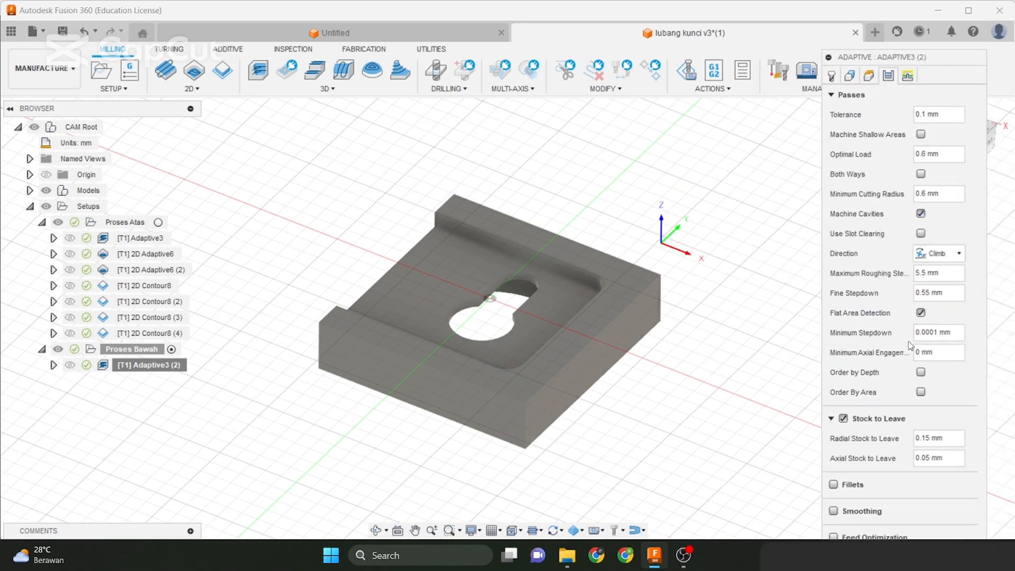
pyautogui.moveTo(896, 57); pyautogui.dragTo(907, 19)
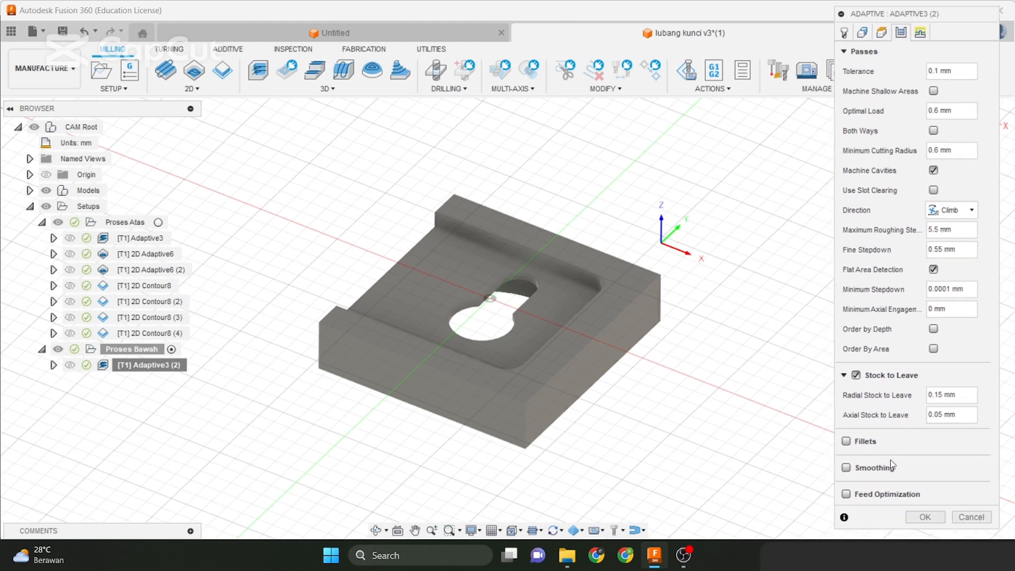
pyautogui.click(910, 517)
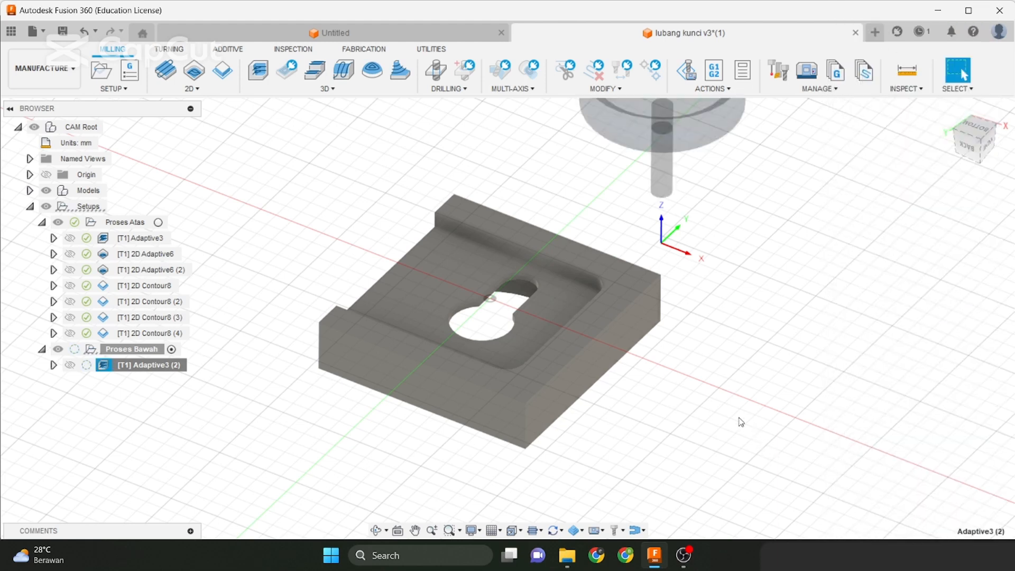
# Inspect the regenerated Adaptive3 (2) toolpath over the part, then check the tool assigned to it
pyautogui.moveTo(314, 262); pyautogui.dragTo(350, 278, button='middle')
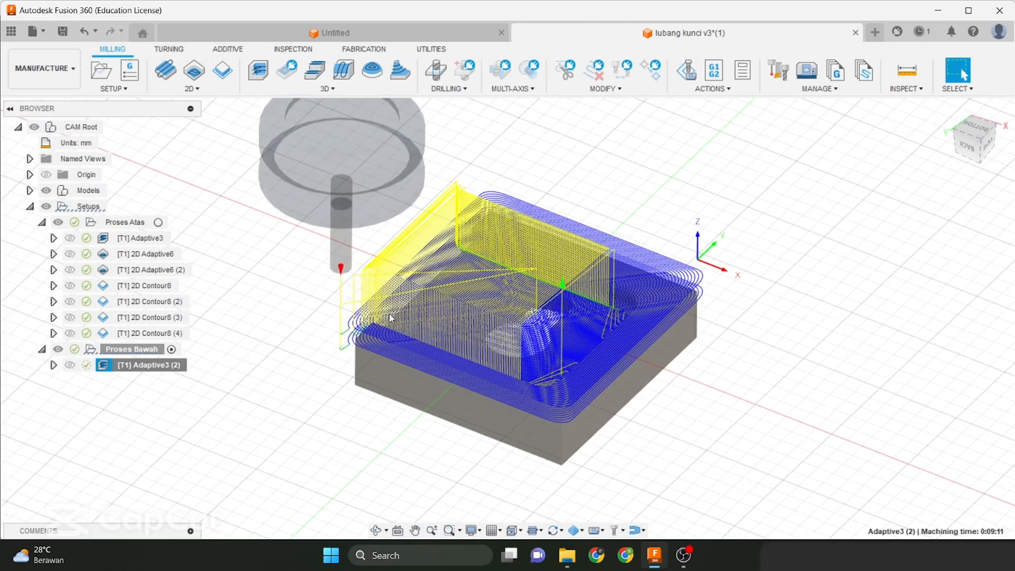
pyautogui.keyDown('shift'); pyautogui.moveTo(681, 287); pyautogui.dragTo(683, 261, button='middle'); pyautogui.keyUp('shift')
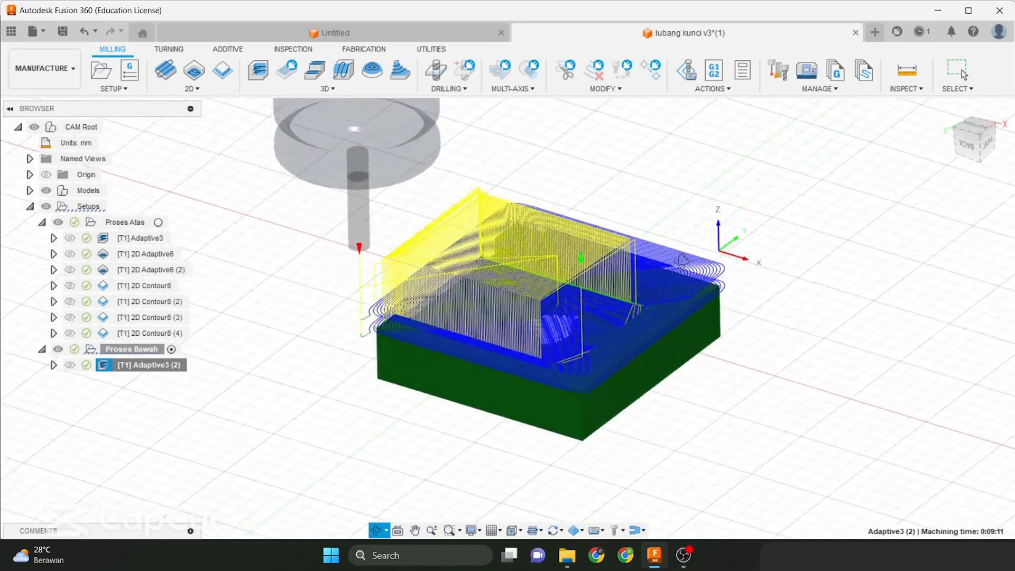
pyautogui.press('Escape')
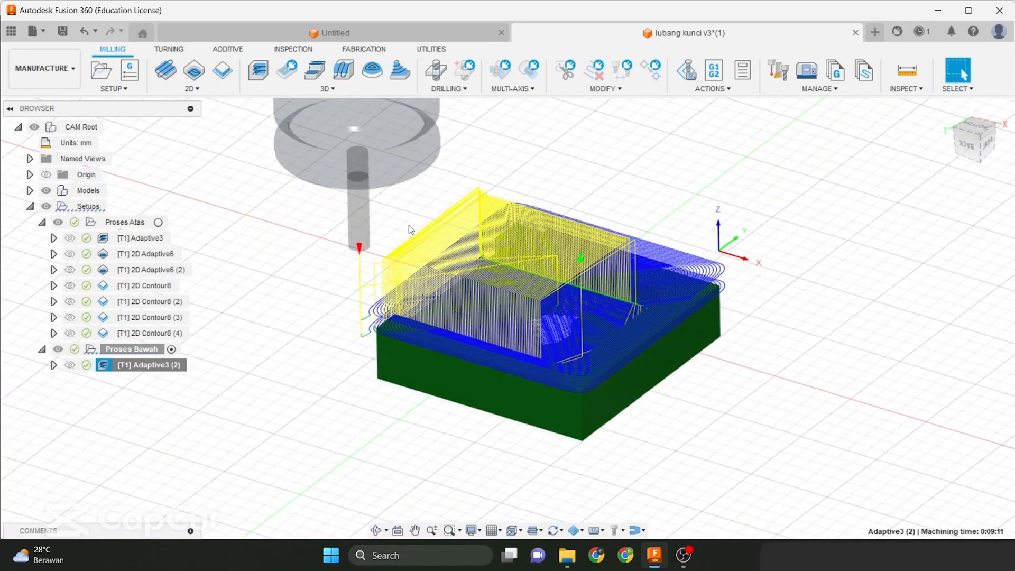
pyautogui.click(333, 277)
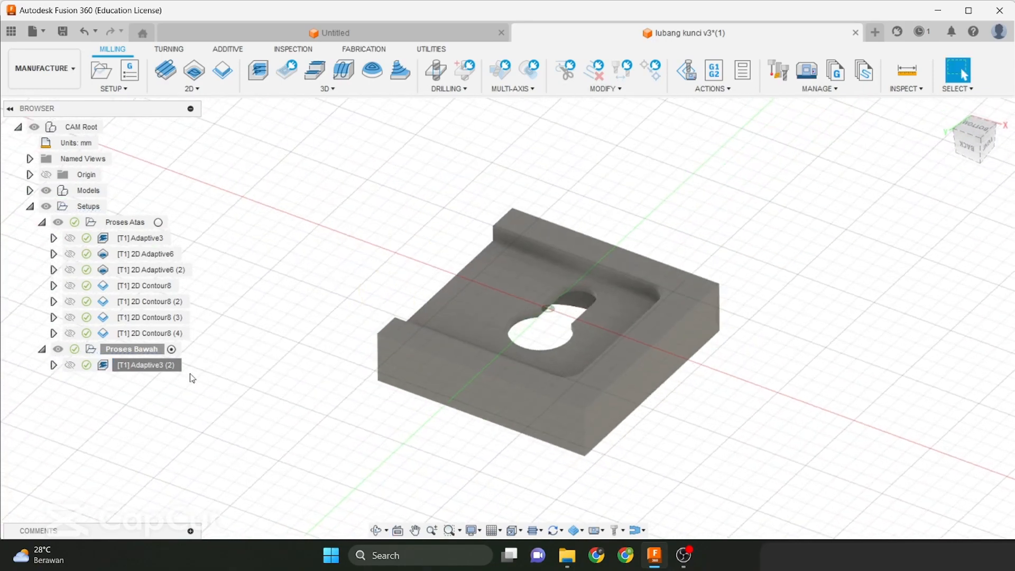
pyautogui.click(54, 365)
pyautogui.click(117, 382)
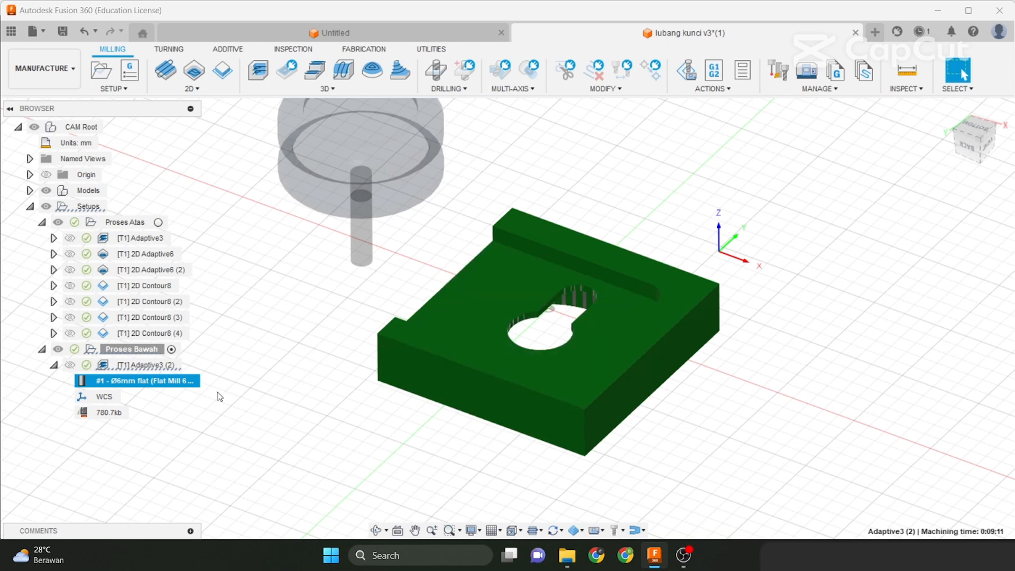
pyautogui.click(257, 313)
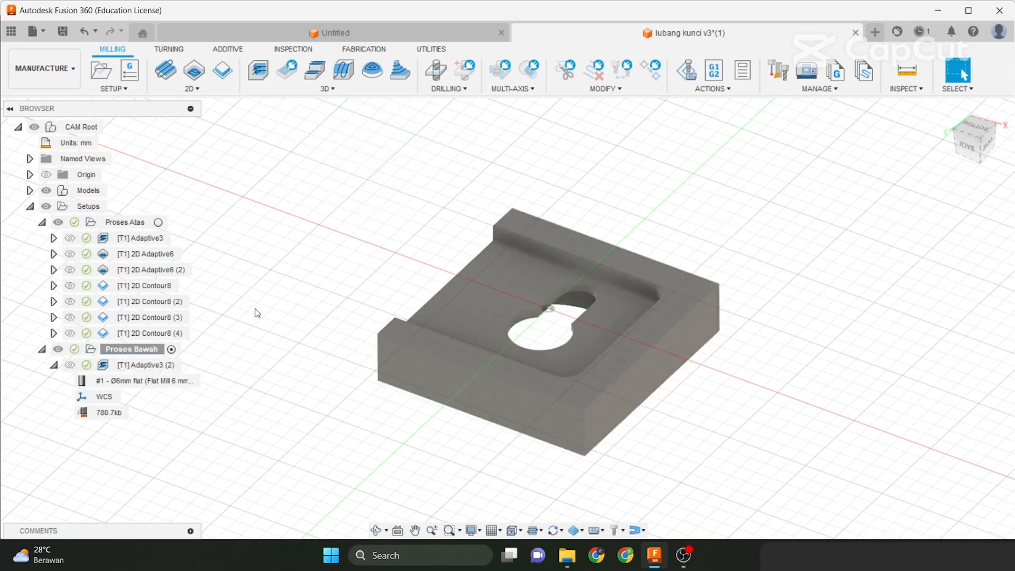
# Create a 2D Adaptive operation with an 800 mm/min cutting feedrate and the raised rim face as its pocket selection
pyautogui.click(195, 79)
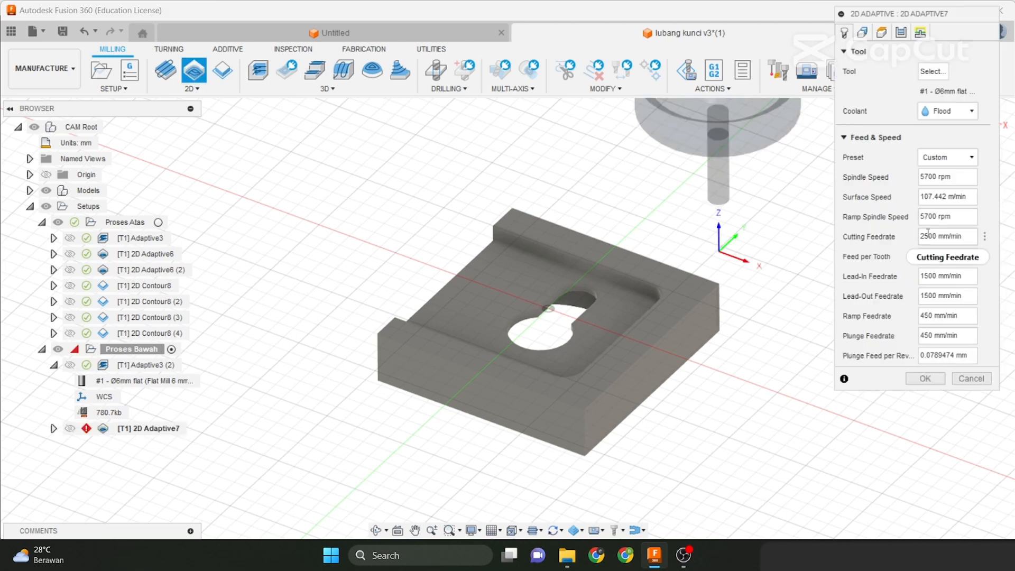
pyautogui.moveTo(929, 236); pyautogui.dragTo(908, 239)
pyautogui.write('8')
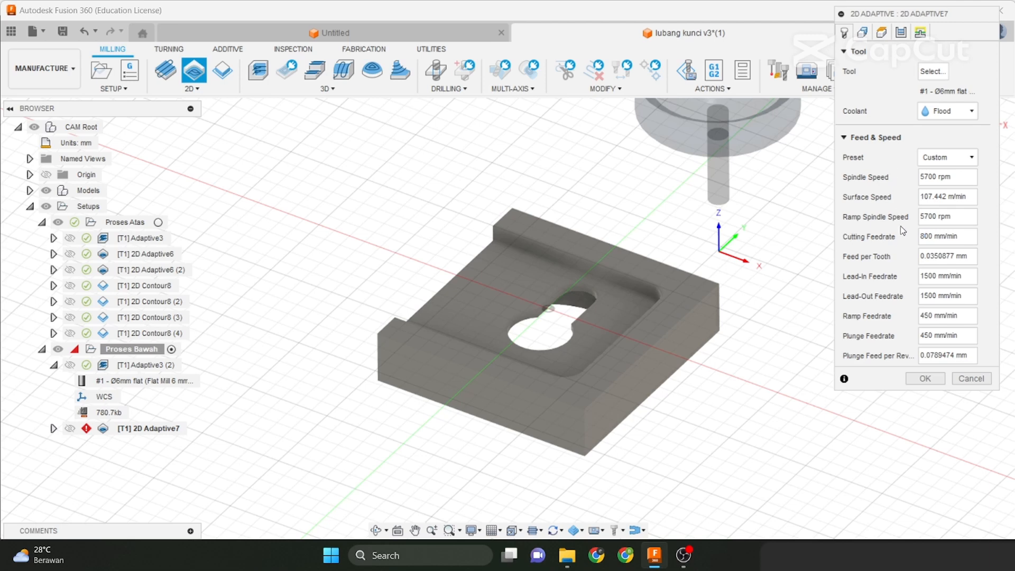
pyautogui.click(863, 32)
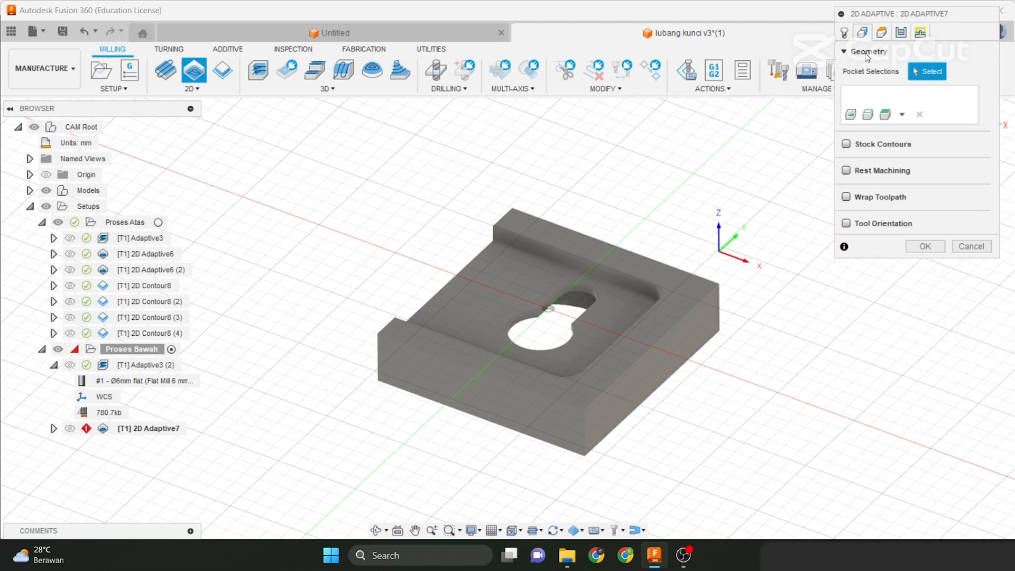
pyautogui.click(688, 306)
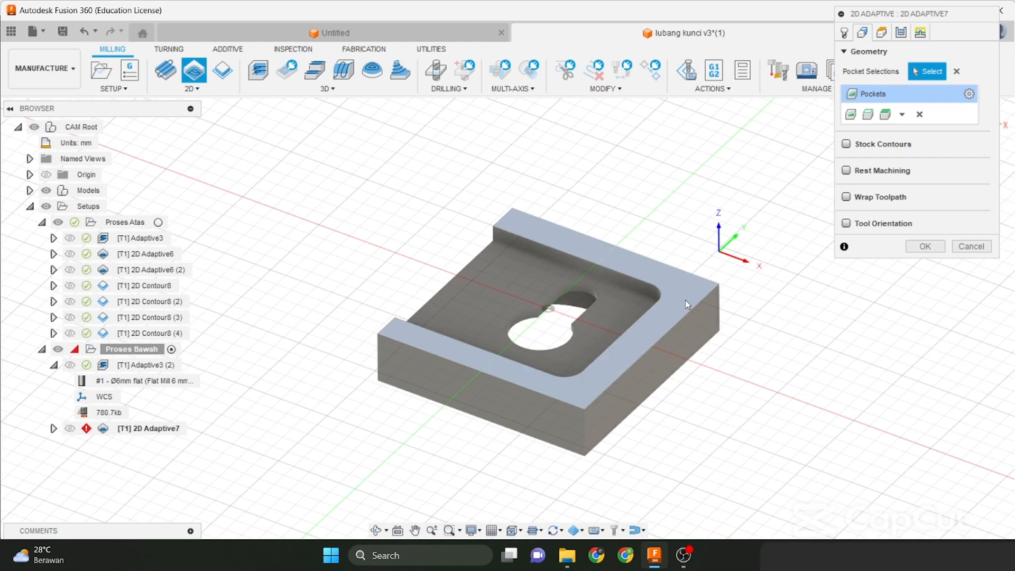
# Set the 2D Adaptive bottom height to reference the stock top with a -11 mm offset
pyautogui.click(891, 32)
pyautogui.click(882, 32)
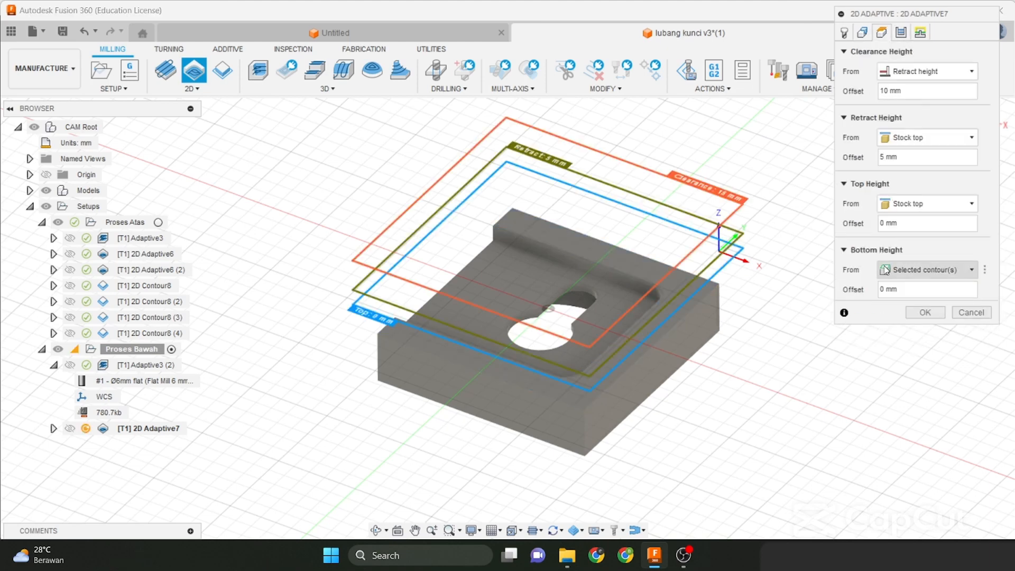
pyautogui.click(925, 270)
pyautogui.click(909, 358)
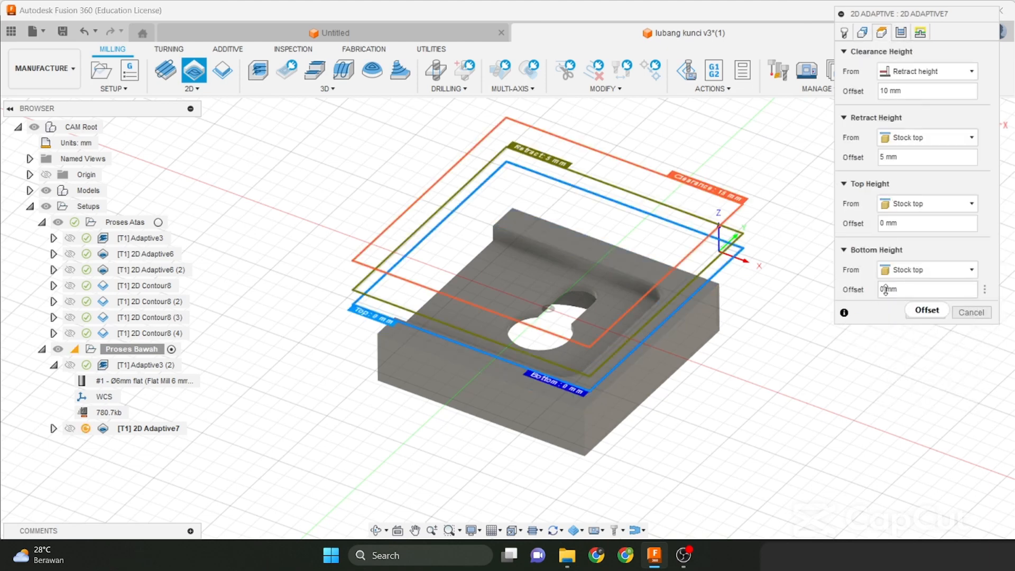
pyautogui.write('-')
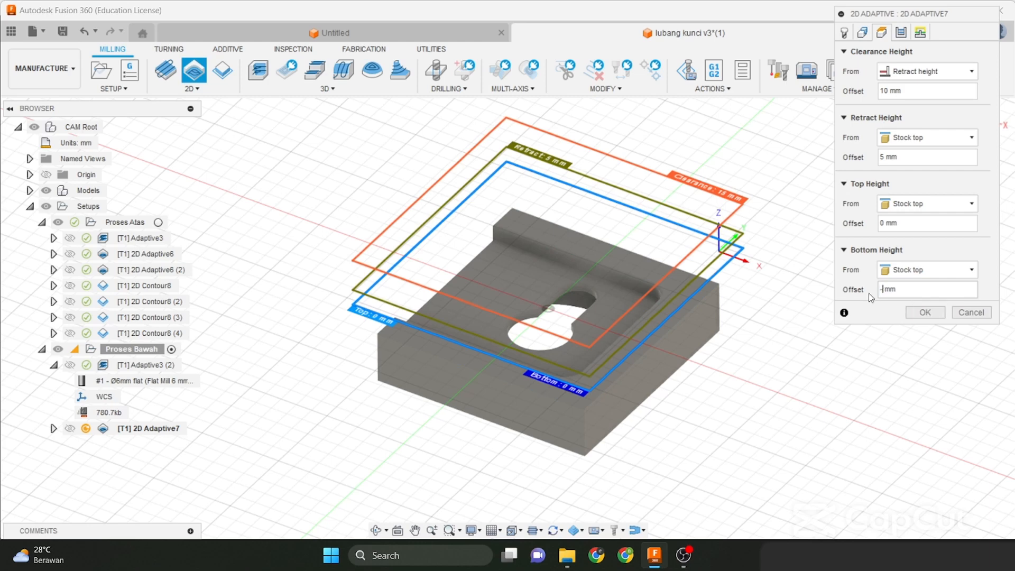
pyautogui.write('1')
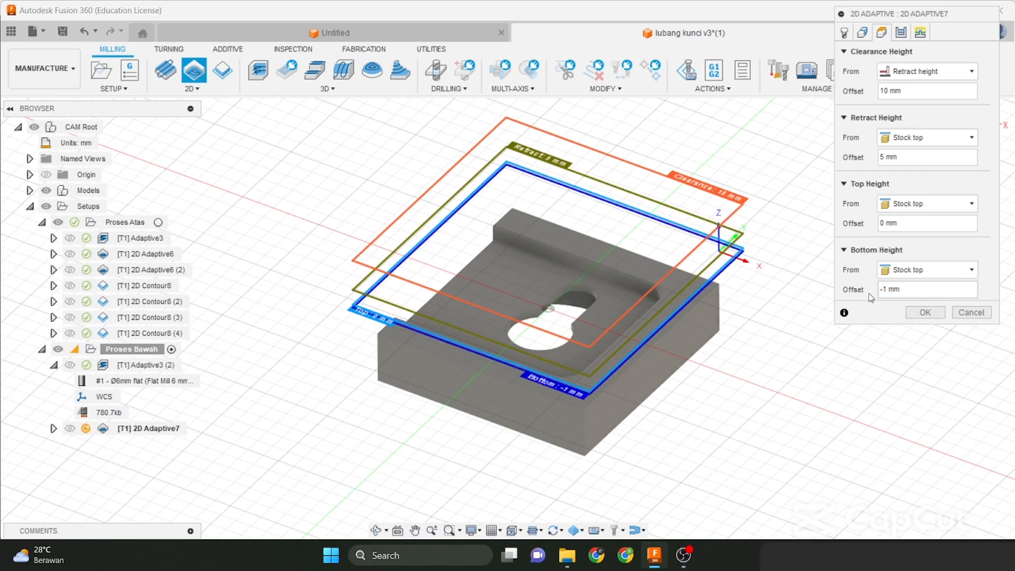
pyautogui.write('1')
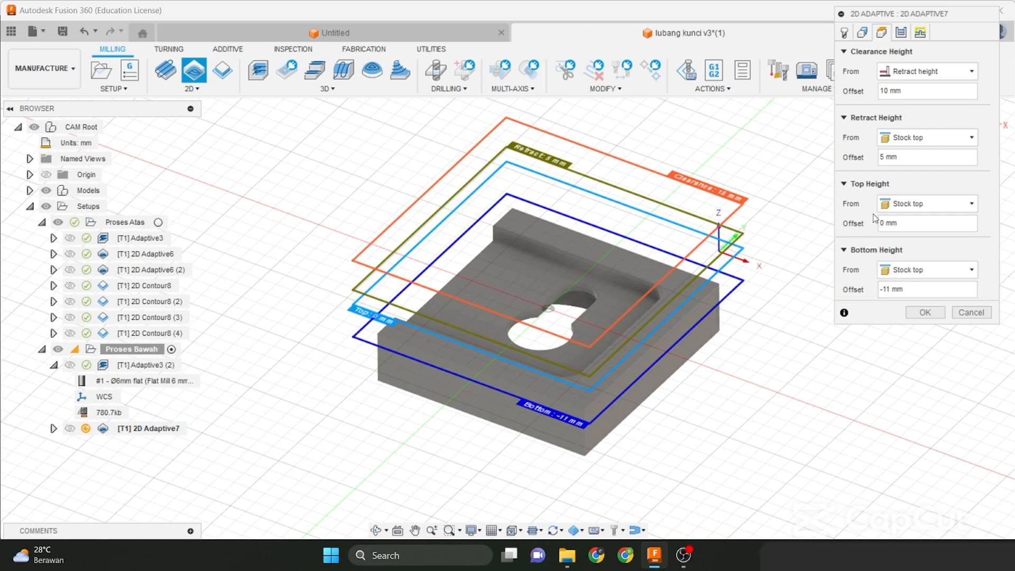
# Set the optimal load to 4.5 mm, disable Stock to Leave and generate the 2D Adaptive toolpath
pyautogui.click(901, 32)
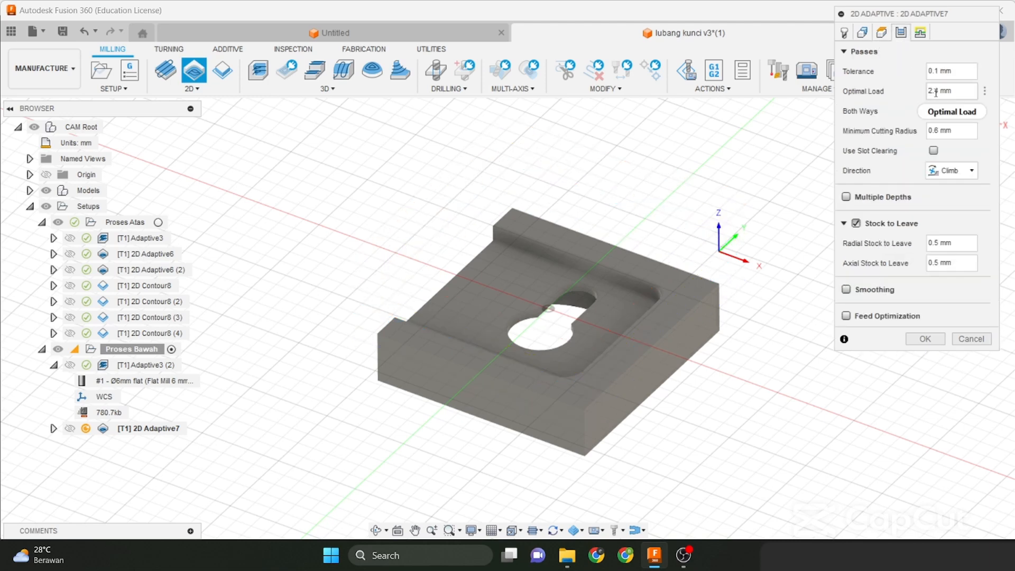
pyautogui.write('4.5')
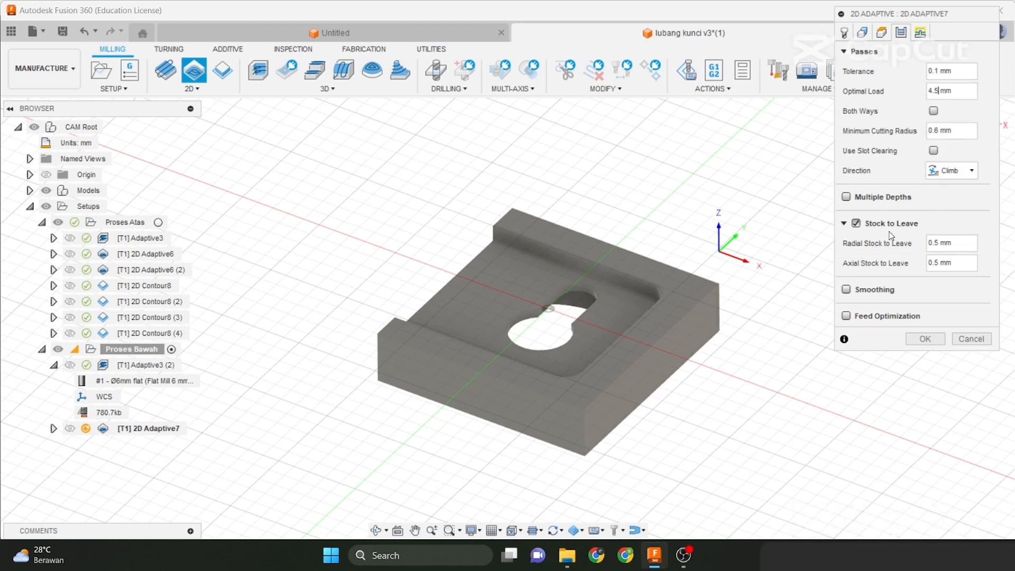
pyautogui.click(856, 223)
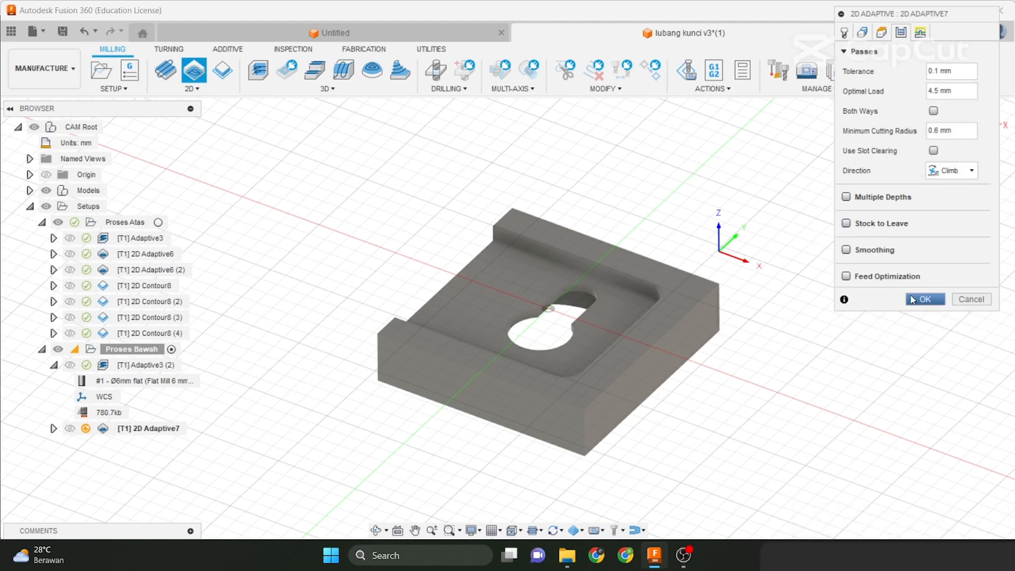
pyautogui.click(922, 299)
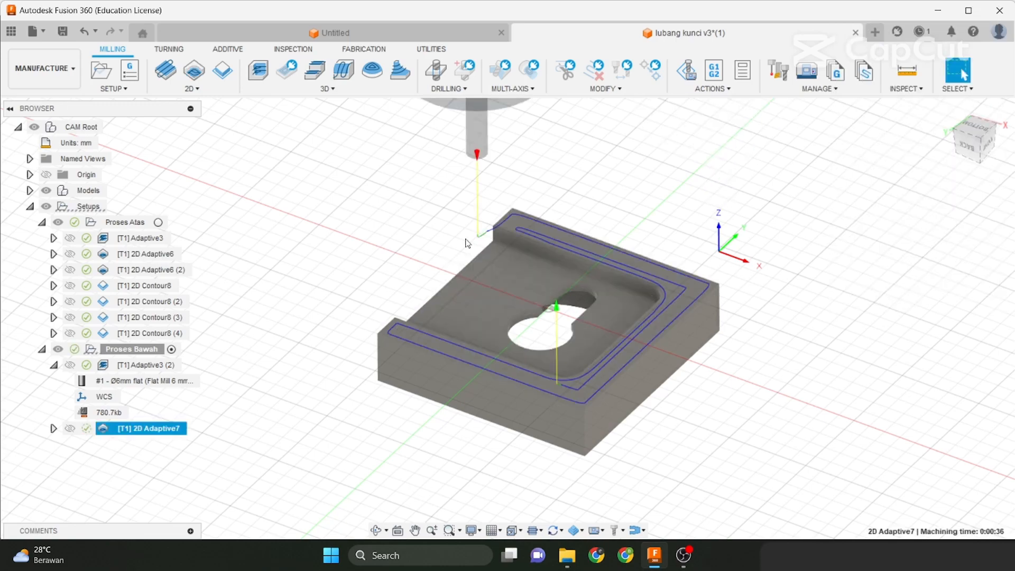
# Check the rim toolpath of 2D Adaptive7, then duplicate the operation within the Proses Bawah setup
pyautogui.scroll(1, 465, 239)
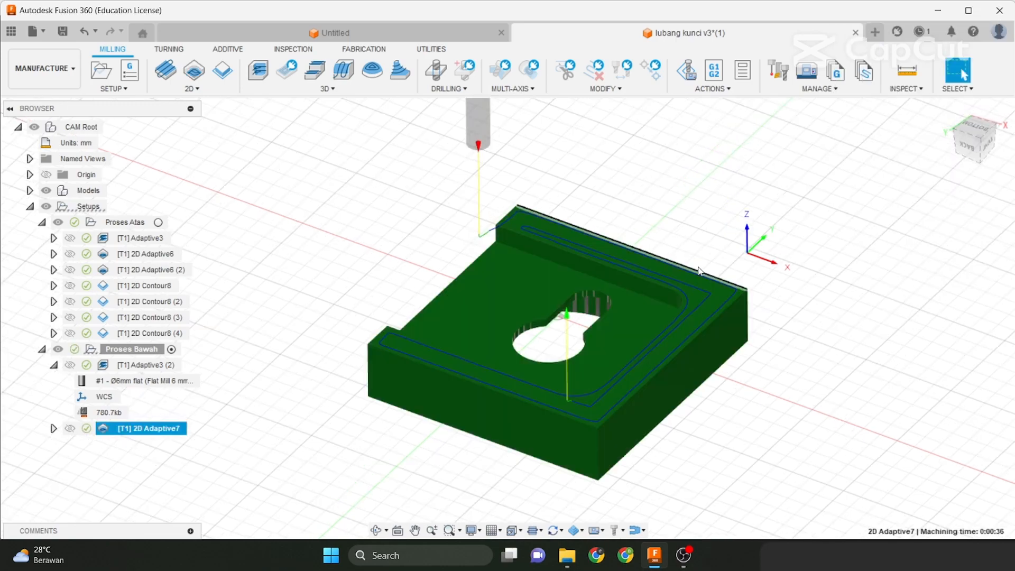
pyautogui.keyDown('shift'); pyautogui.moveTo(700, 275); pyautogui.dragTo(737, 303, button='middle'); pyautogui.keyUp('shift')
pyautogui.moveTo(724, 332); pyautogui.dragTo(796, 266)
pyautogui.keyDown('shift'); pyautogui.moveTo(796, 266); pyautogui.dragTo(784, 249, button='middle'); pyautogui.keyUp('shift')
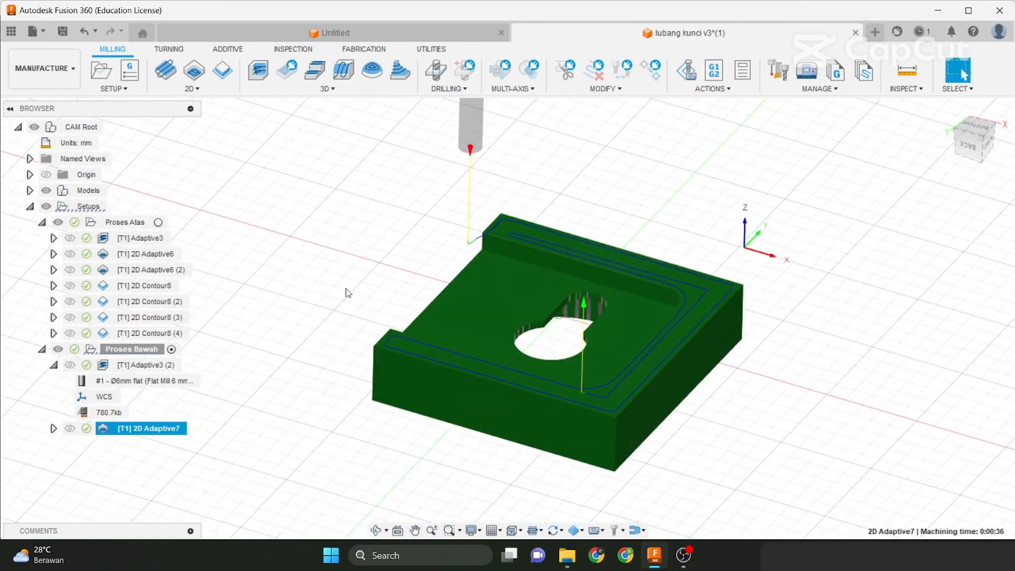
pyautogui.rightClick(179, 428)
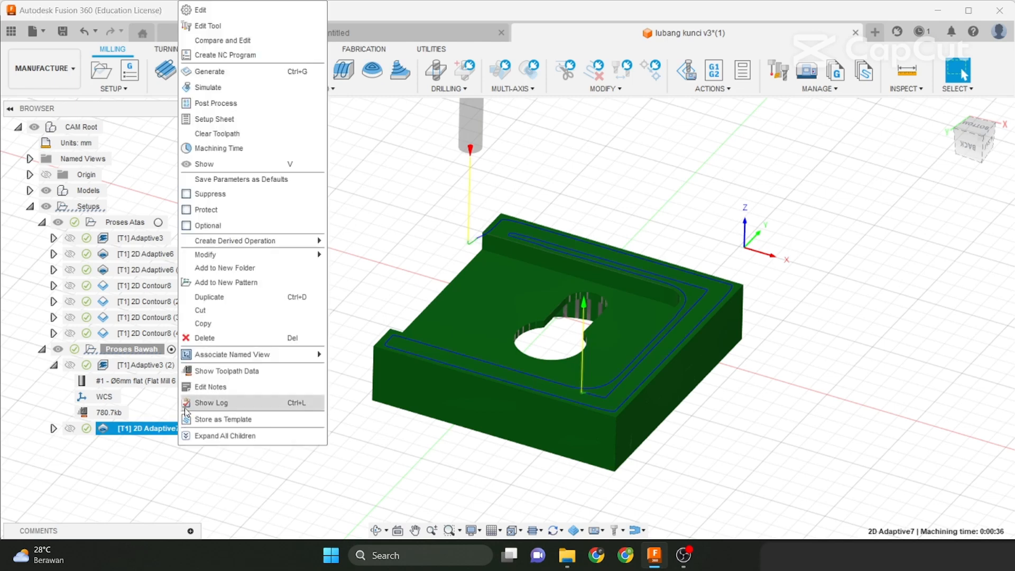
pyautogui.click(286, 467)
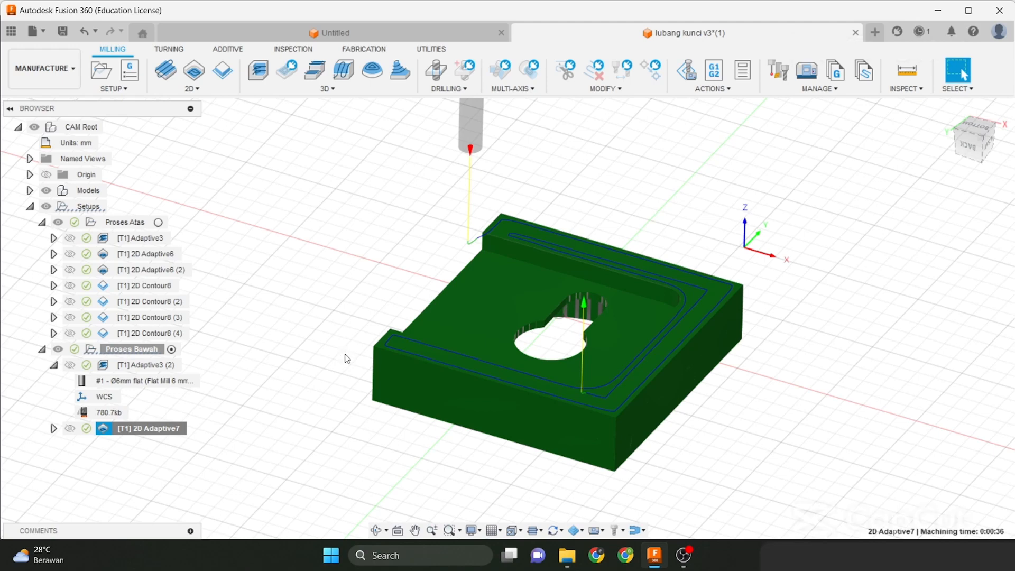
pyautogui.rightClick(171, 427)
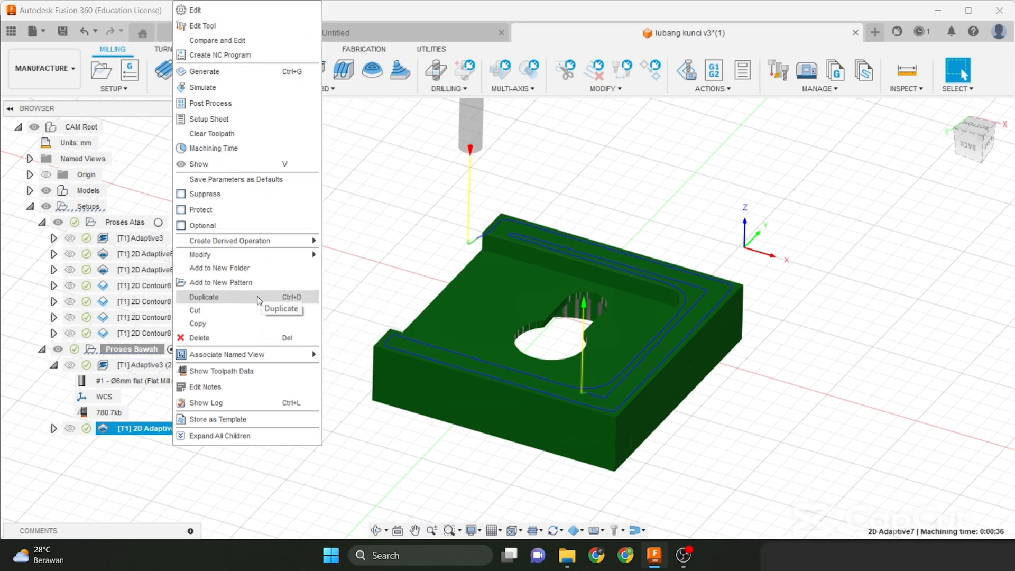
pyautogui.click(290, 479)
pyautogui.rightClick(163, 431)
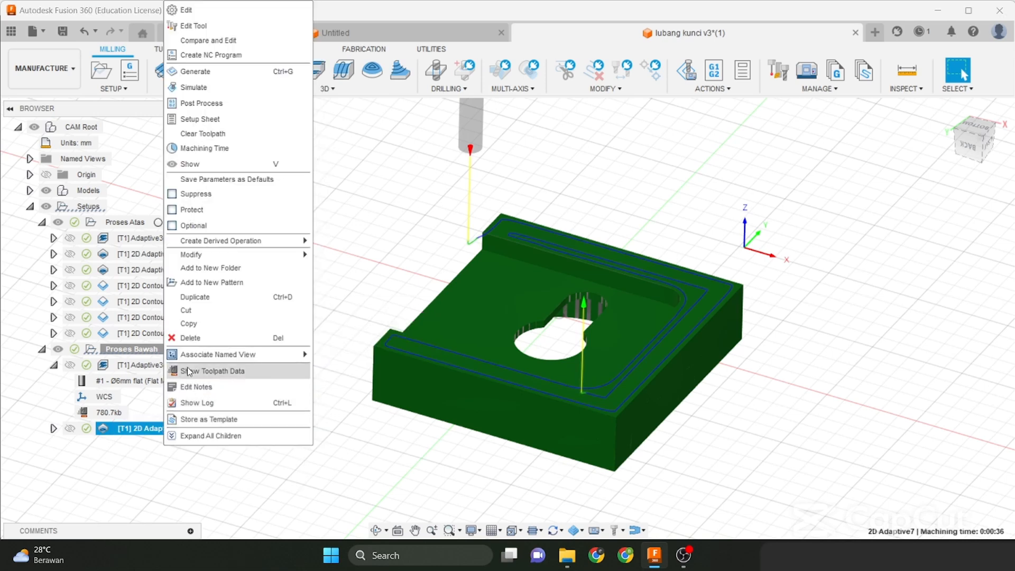
pyautogui.click(210, 301)
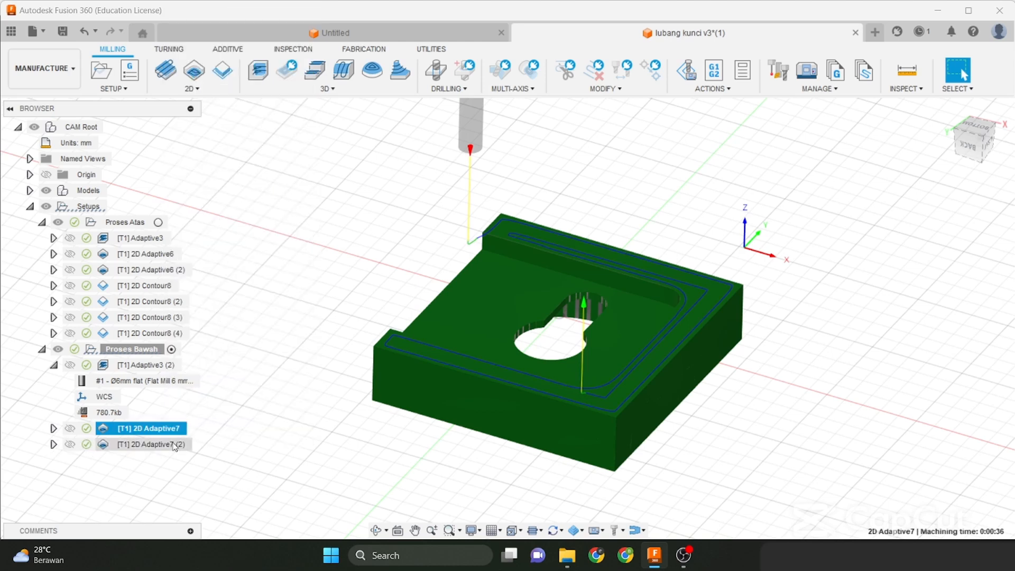
# Edit the duplicated 2D Adaptive7 (2) and replace its pocket selection with the recessed pocket floor around the keyhole
pyautogui.rightClick(176, 445)
pyautogui.click(245, 19)
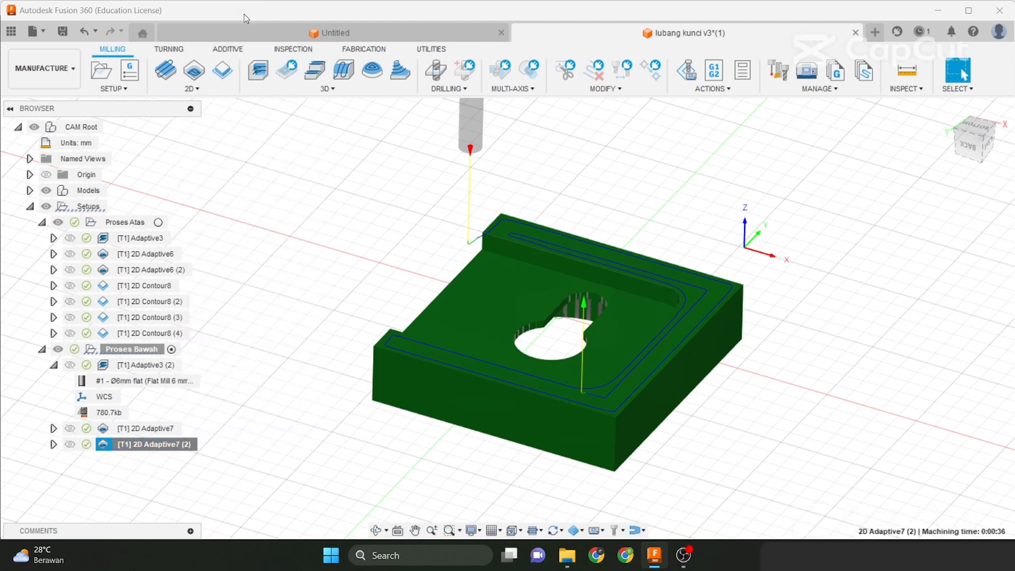
pyautogui.click(862, 32)
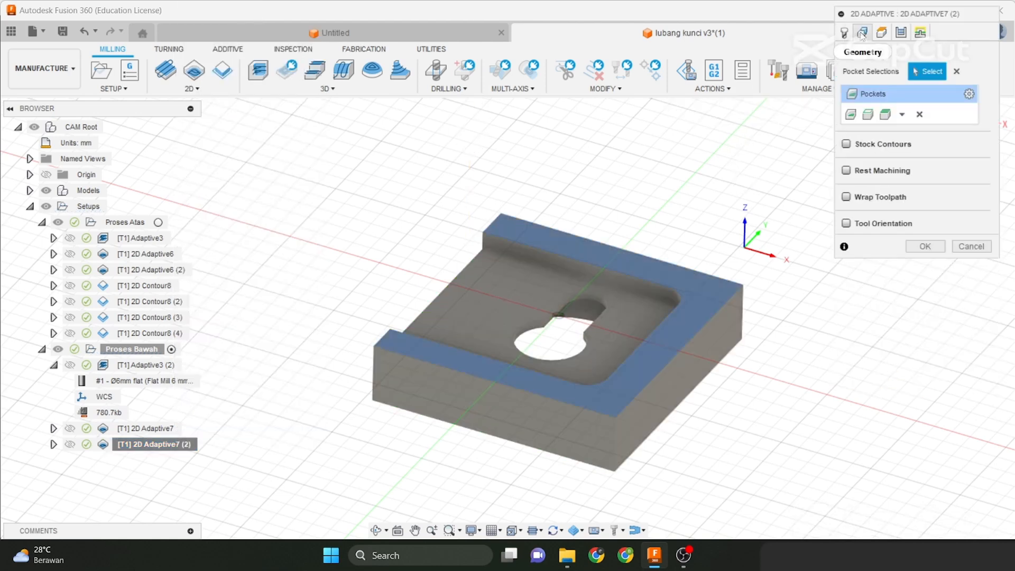
pyautogui.click(956, 71)
pyautogui.click(614, 310)
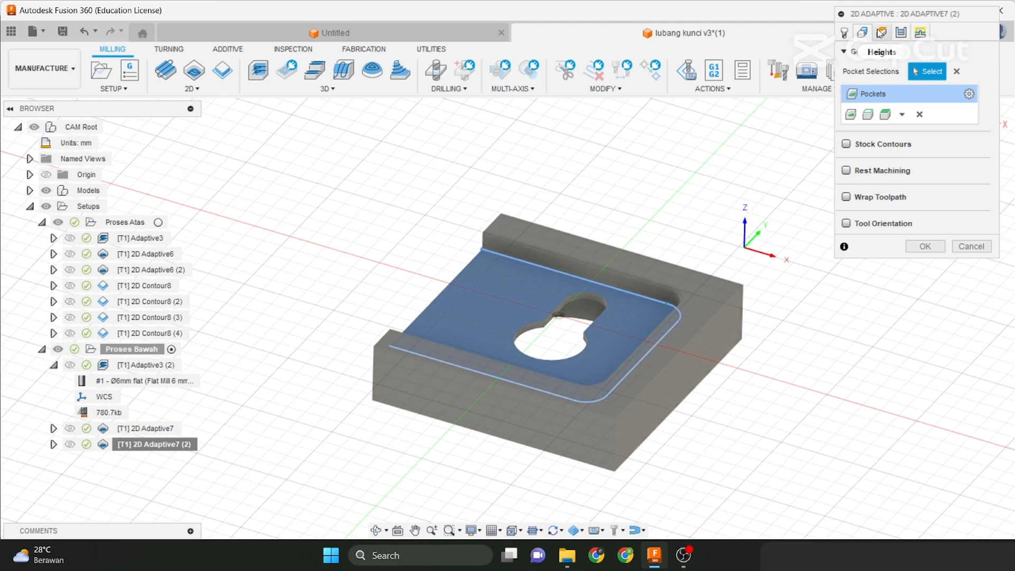
# Try bottom height offsets of -15 mm and -17 mm from the stock top for 2D Adaptive7 (2)
pyautogui.click(882, 33)
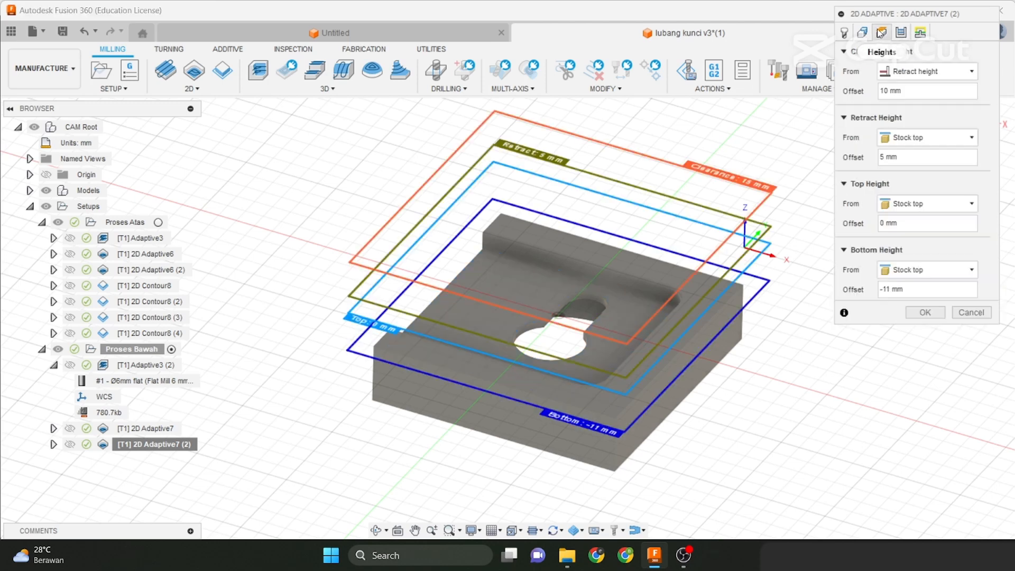
pyautogui.click(891, 288)
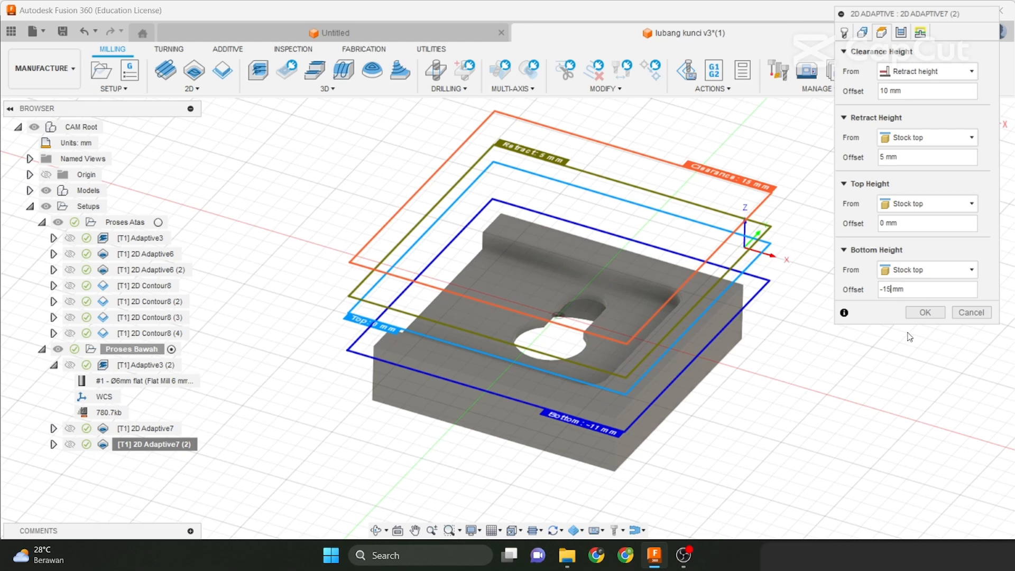
pyautogui.moveTo(921, 10); pyautogui.dragTo(949, 194)
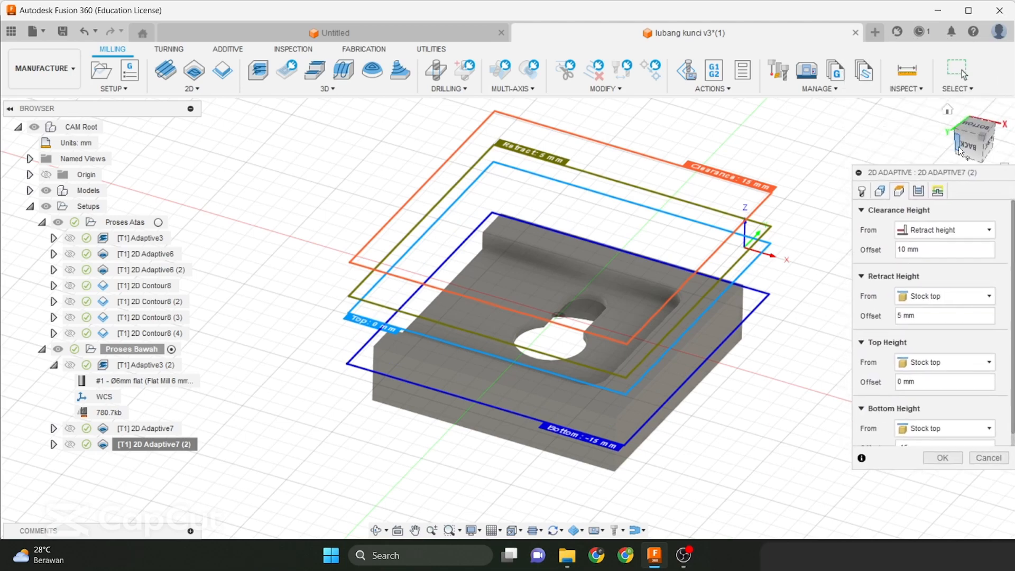
pyautogui.click(979, 133)
pyautogui.scroll(5, 416, 339)
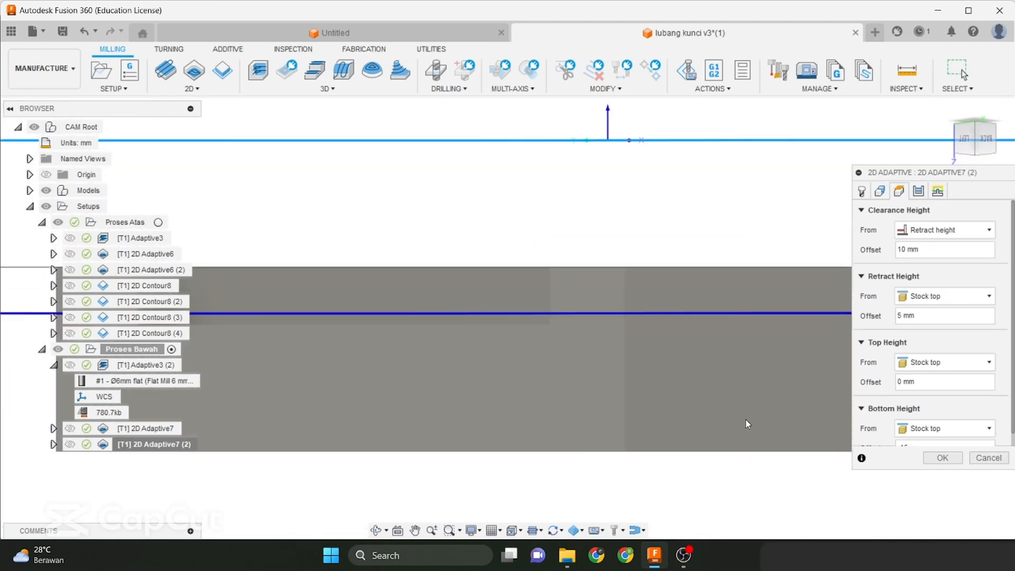
pyautogui.moveTo(923, 173); pyautogui.dragTo(909, 108)
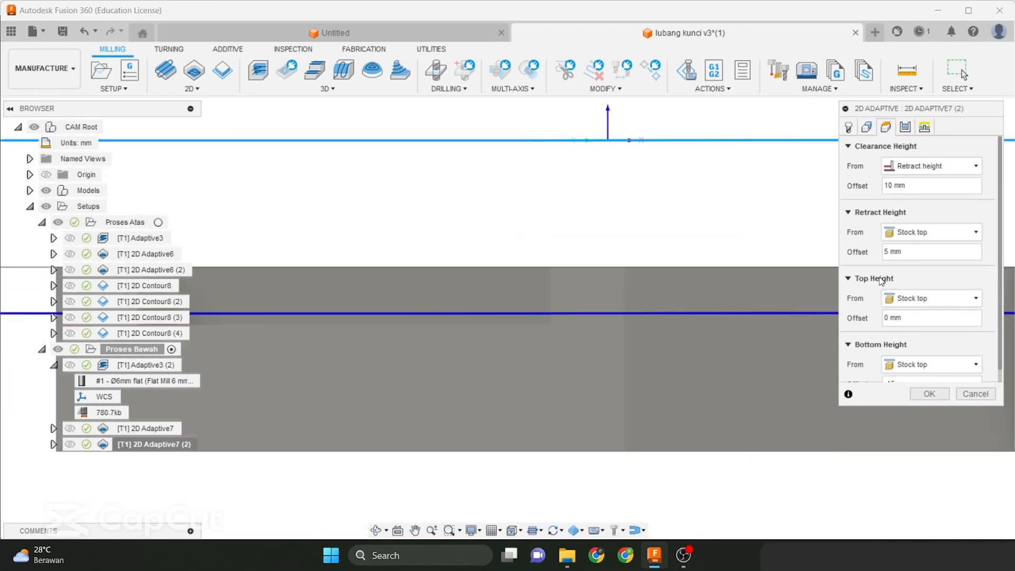
pyautogui.scroll(-1, 897, 363)
pyautogui.click(898, 371)
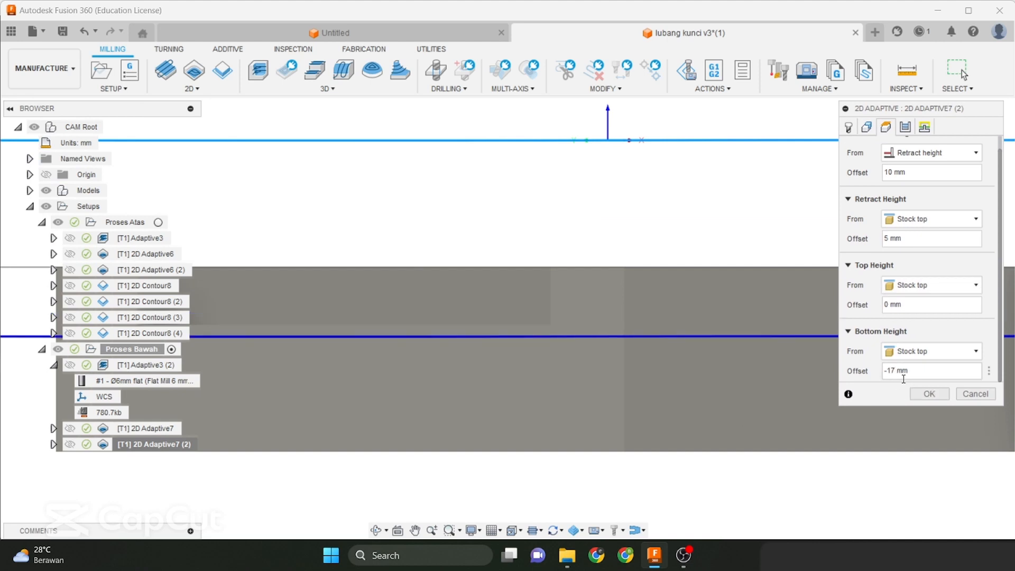
pyautogui.click(929, 394)
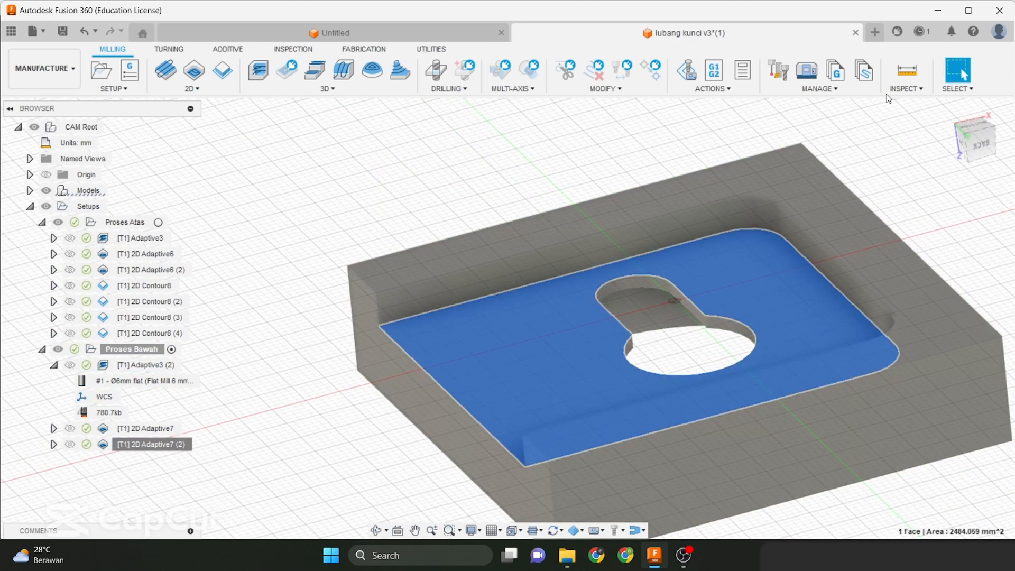
# Measure the distance between the recessed pocket floor and the raised rim face
pyautogui.press('i')
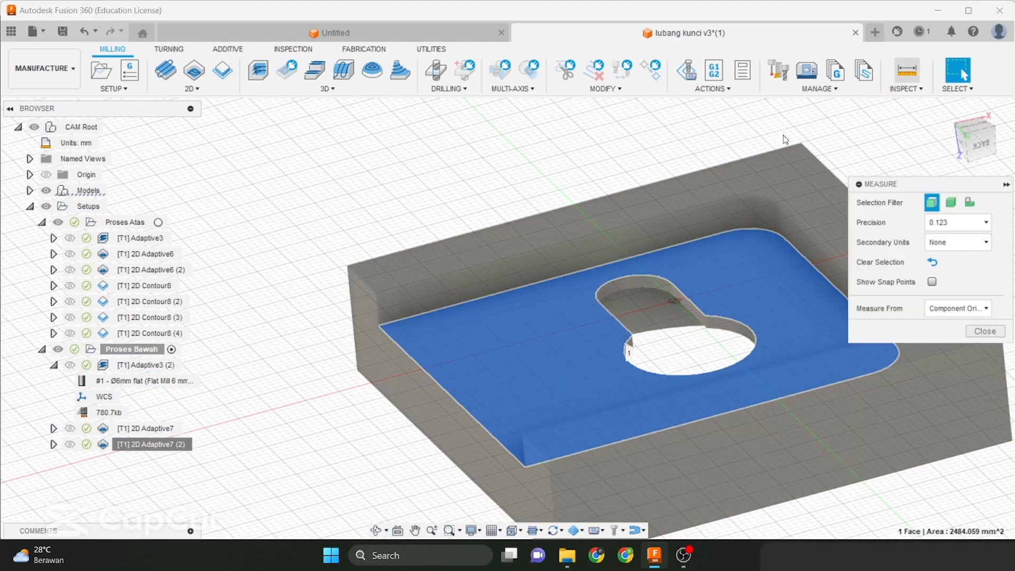
pyautogui.click(837, 269)
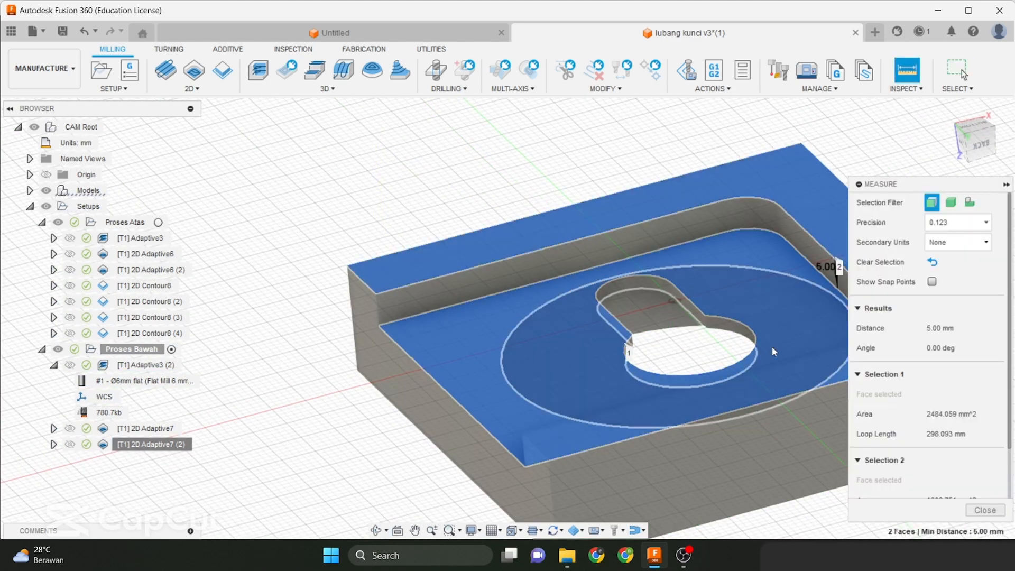
pyautogui.click(985, 510)
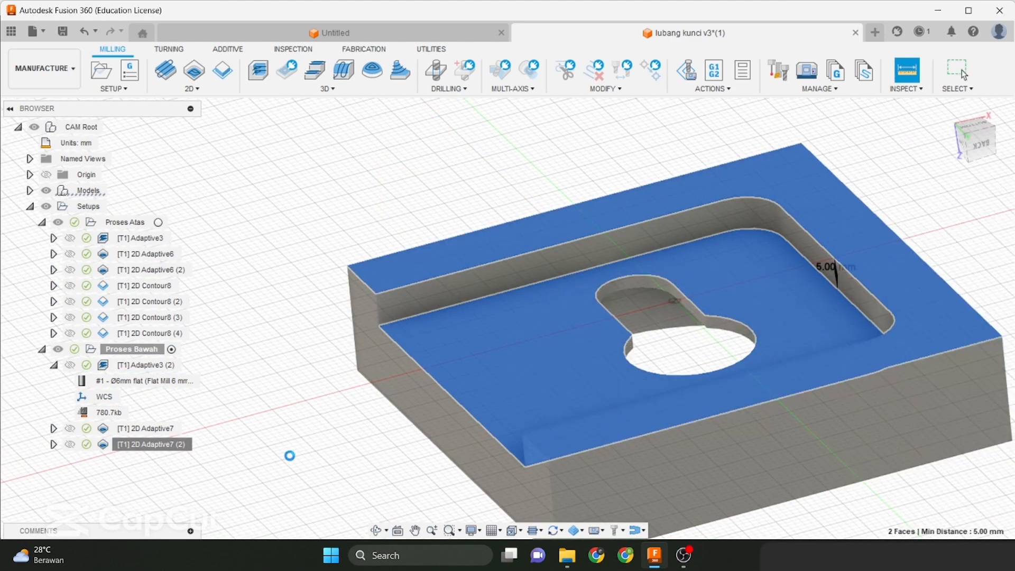
# Edit 2D Adaptive7 (2) and set its bottom height to -16 mm from the stock top, checking the plane against the pocket floor
pyautogui.click(168, 444)
pyautogui.rightClick(169, 444)
pyautogui.click(236, 16)
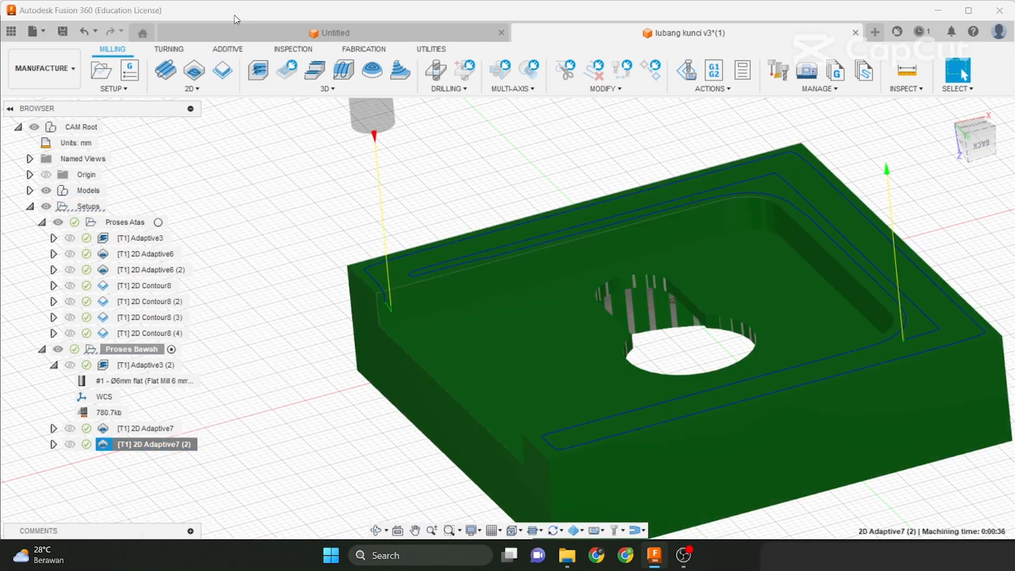
pyautogui.click(965, 151)
pyautogui.click(888, 155)
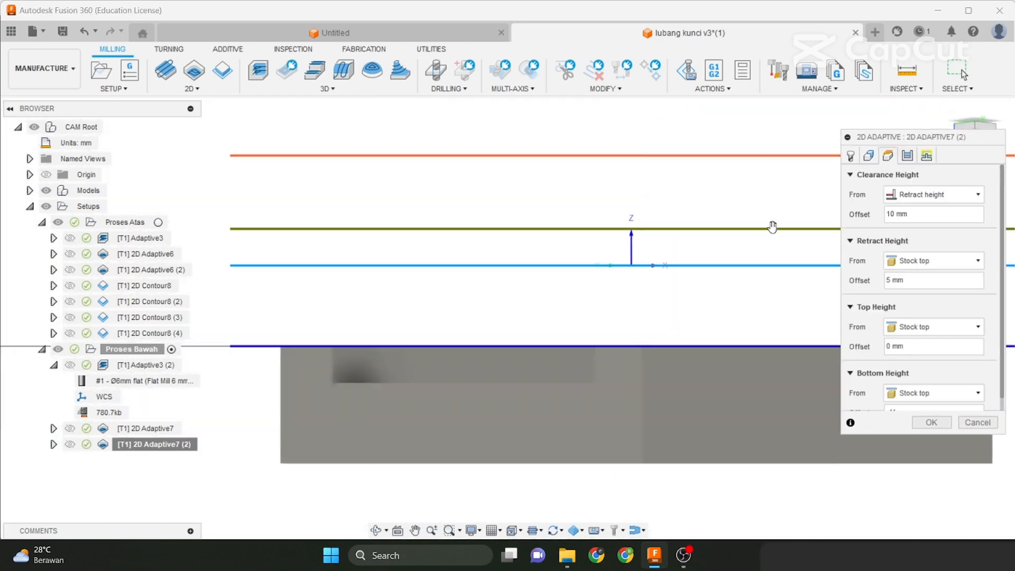
pyautogui.scroll(-1, 901, 395)
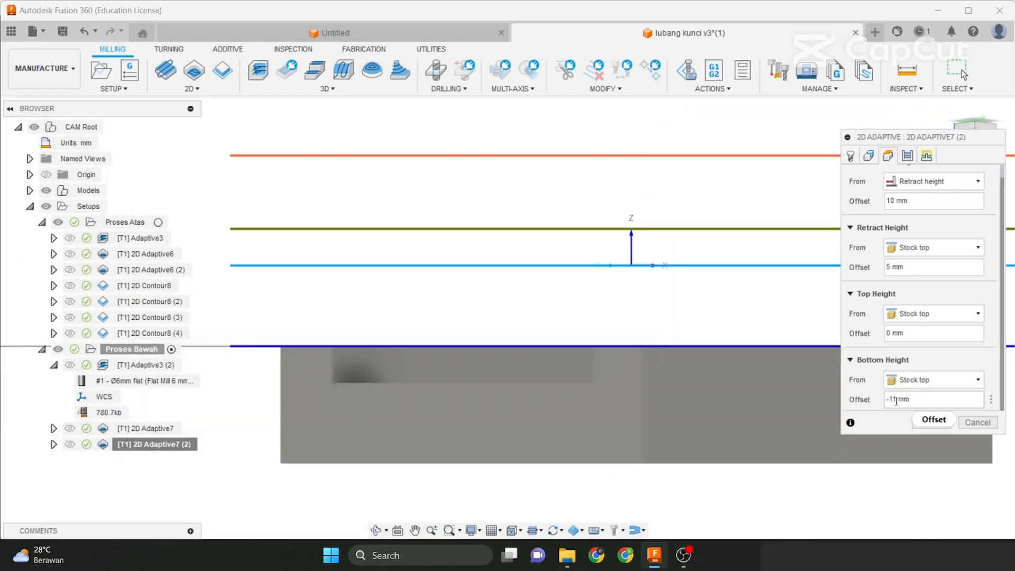
pyautogui.click(897, 400)
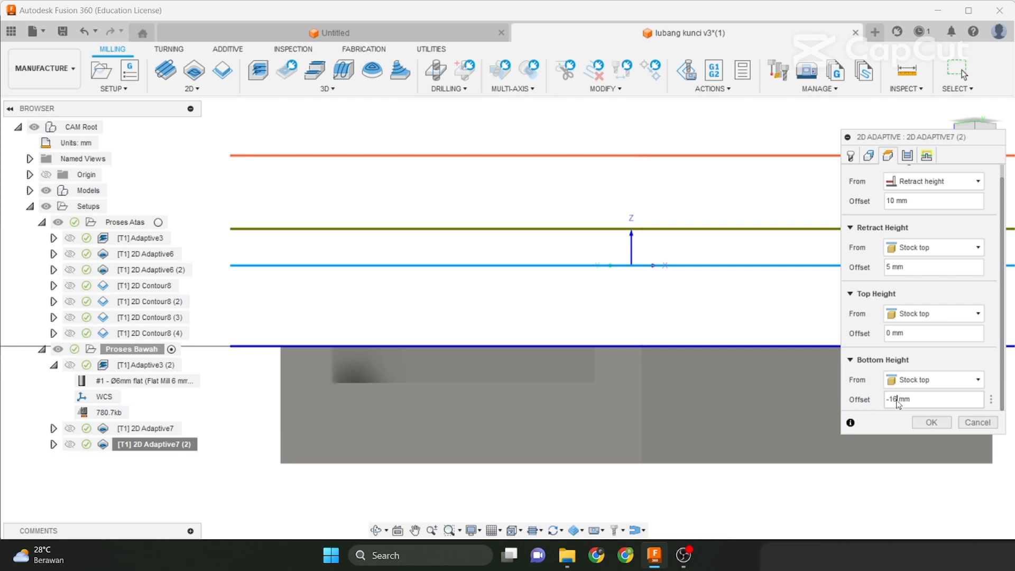
pyautogui.write('6')
pyautogui.scroll(3, 573, 392)
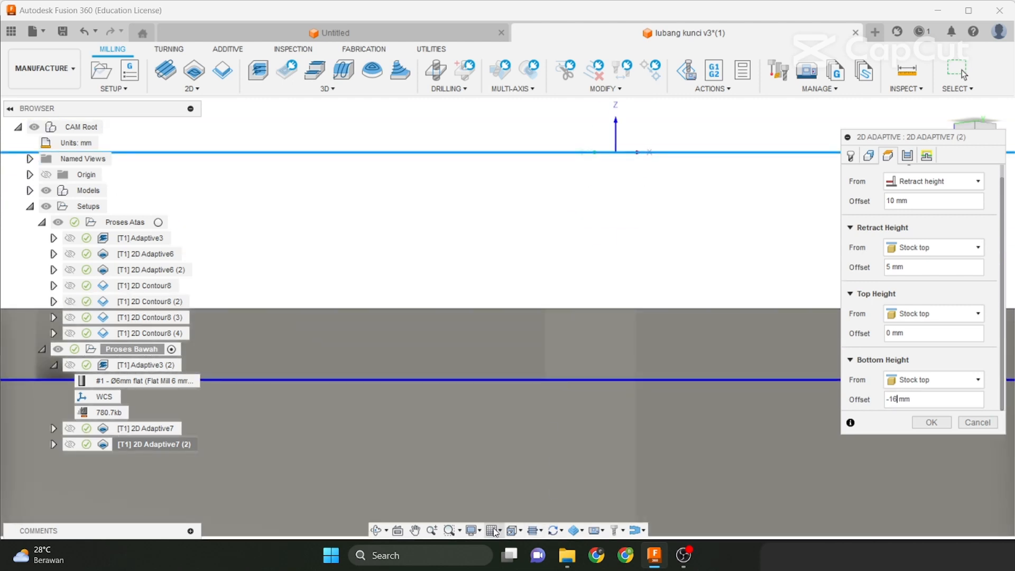
pyautogui.scroll(-5, 545, 390)
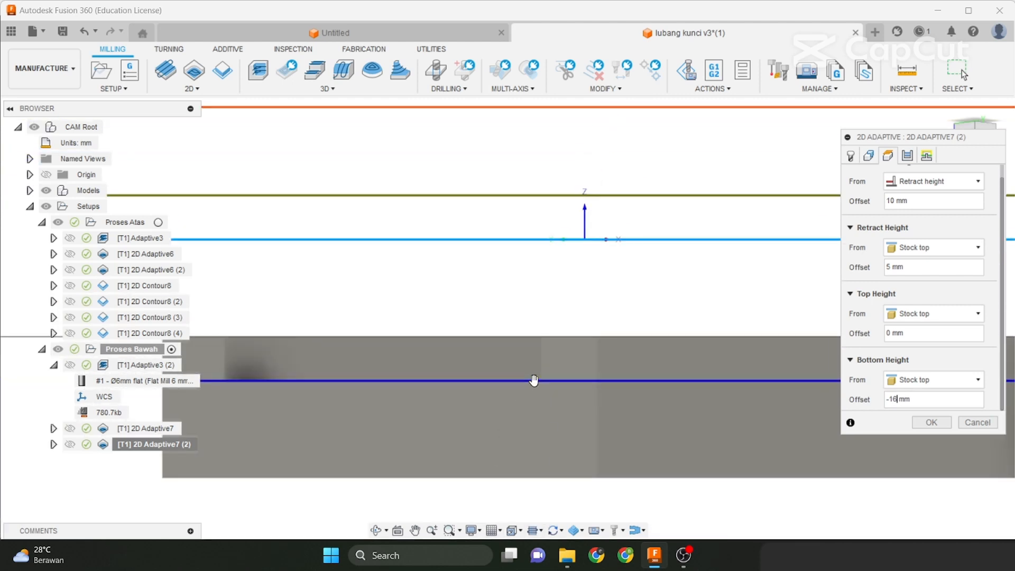
pyautogui.scroll(3, 461, 398)
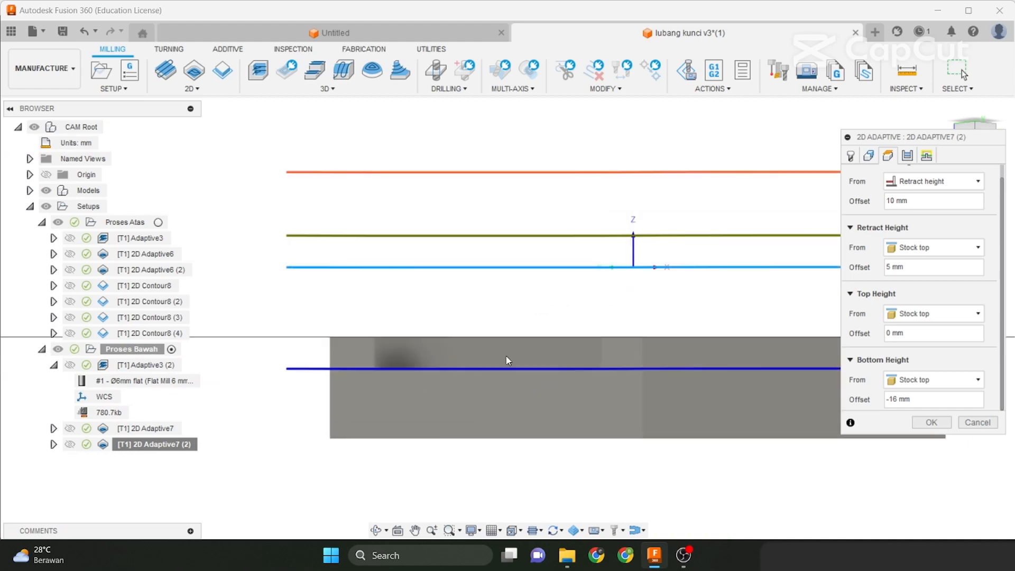
# Set the top height offset of 2D Adaptive7 (2) to -11 mm from the stock top
pyautogui.scroll(-2, 639, 398)
pyautogui.keyDown('shift'); pyautogui.moveTo(644, 398); pyautogui.dragTo(624, 423, button='middle'); pyautogui.keyUp('shift')
pyautogui.moveTo(624, 423); pyautogui.dragTo(567, 370, button='middle')
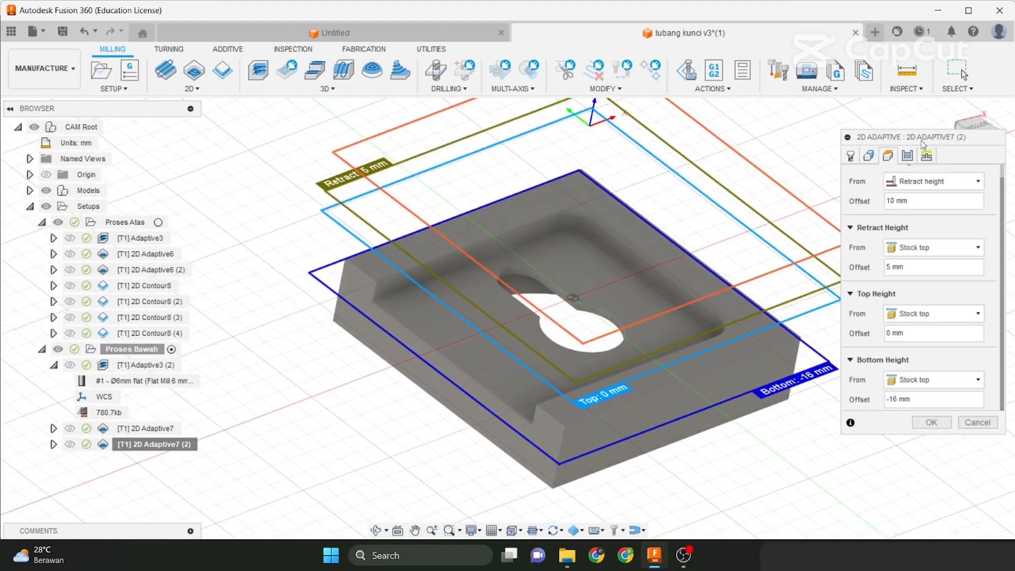
pyautogui.moveTo(918, 137); pyautogui.dragTo(895, 98)
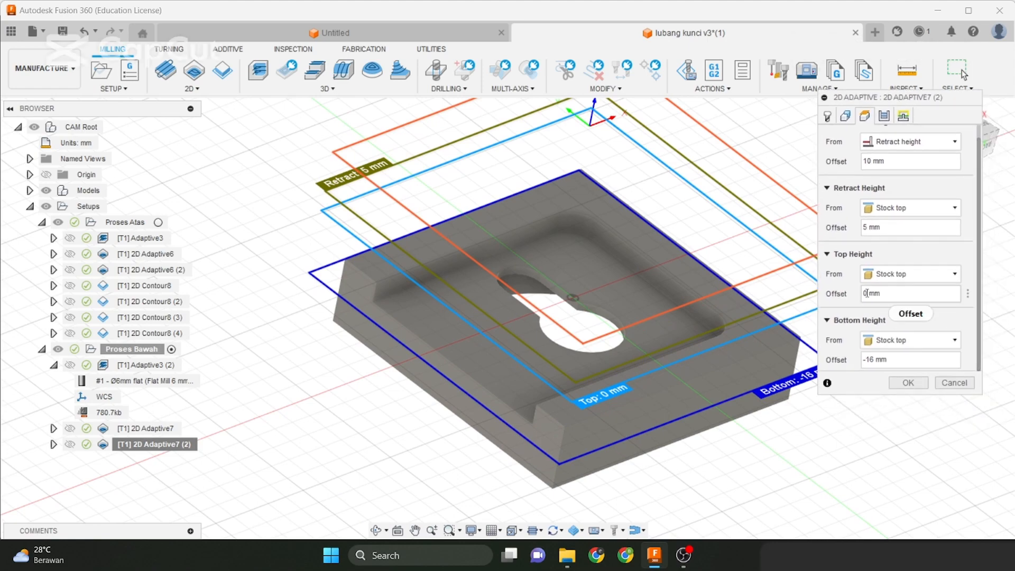
pyautogui.moveTo(868, 294); pyautogui.dragTo(857, 301)
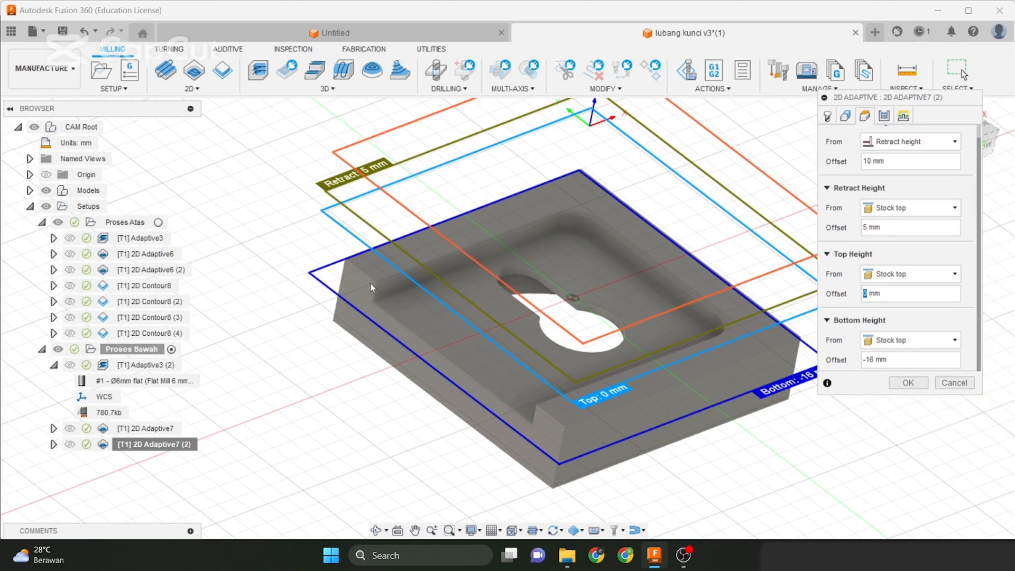
pyautogui.scroll(3, 370, 282)
pyautogui.keyDown('shift'); pyautogui.moveTo(494, 306); pyautogui.dragTo(503, 266, button='middle'); pyautogui.keyUp('shift')
pyautogui.scroll(3, 418, 258)
pyautogui.scroll(-1, 425, 214)
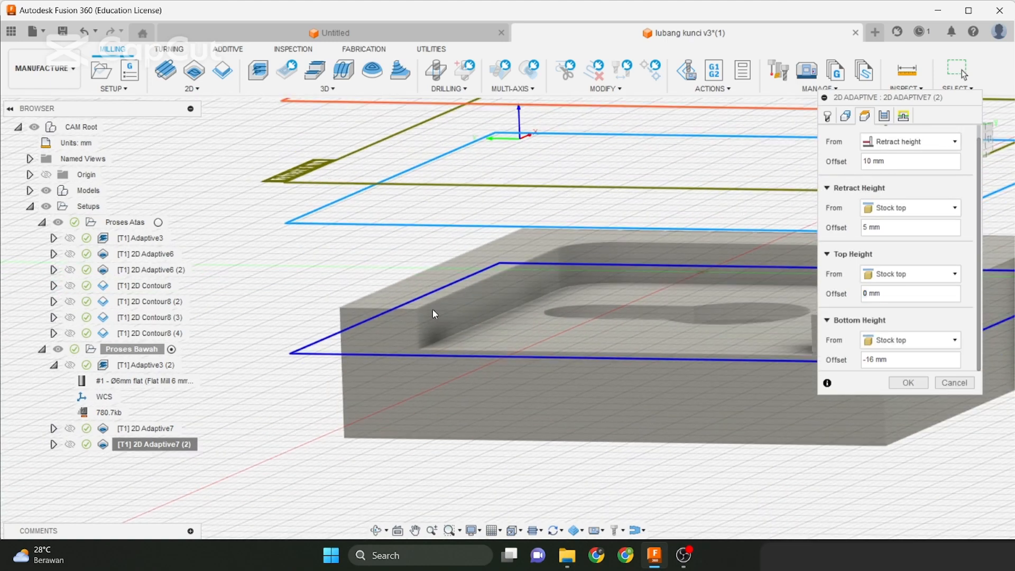
pyautogui.click(866, 294)
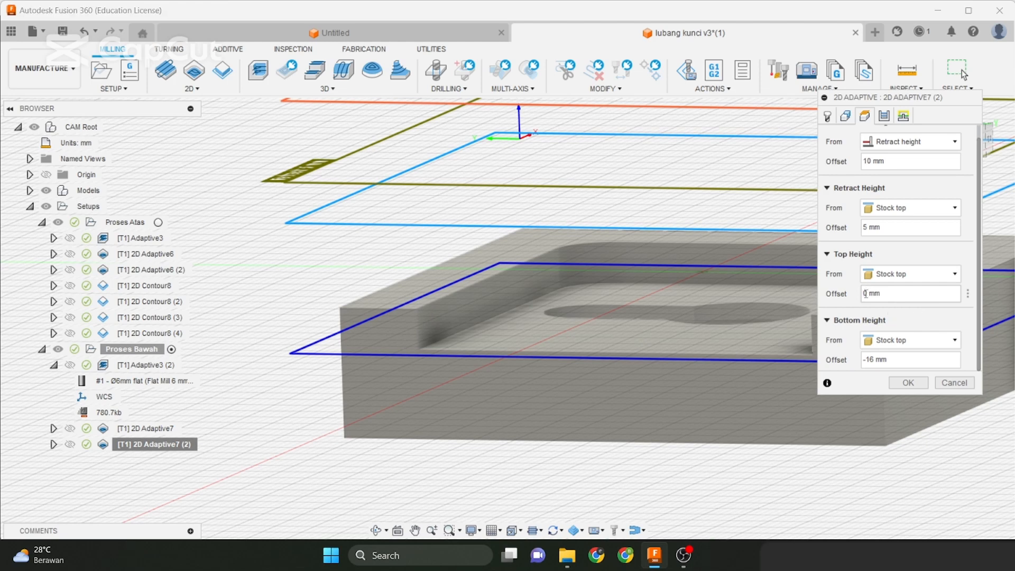
pyautogui.moveTo(867, 294); pyautogui.dragTo(859, 296)
pyautogui.write('-11')
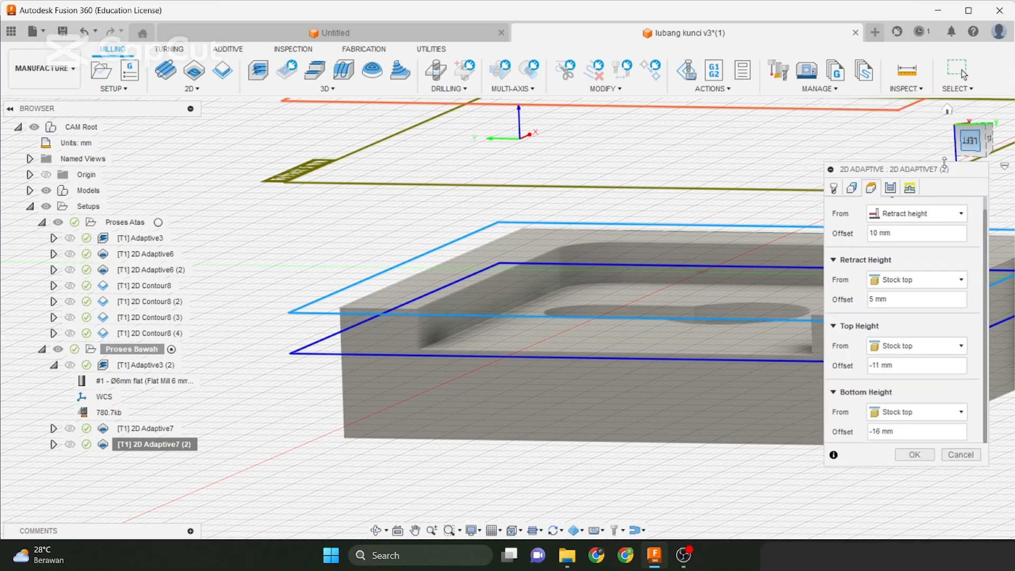
# Compare top height offsets of 0 mm and -11 mm in the side view, restoring -11 mm
pyautogui.click(965, 151)
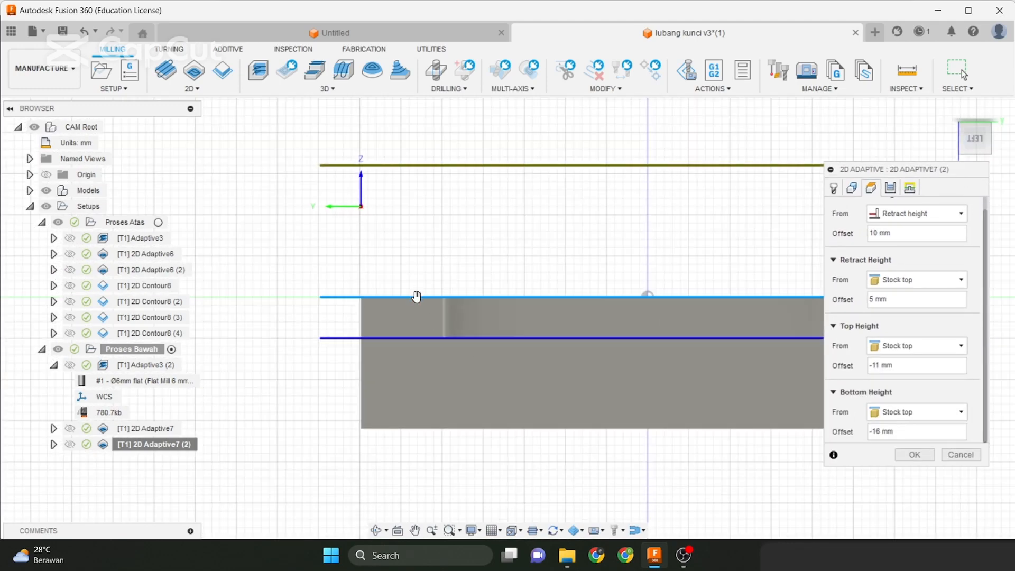
pyautogui.doubleClick(879, 366)
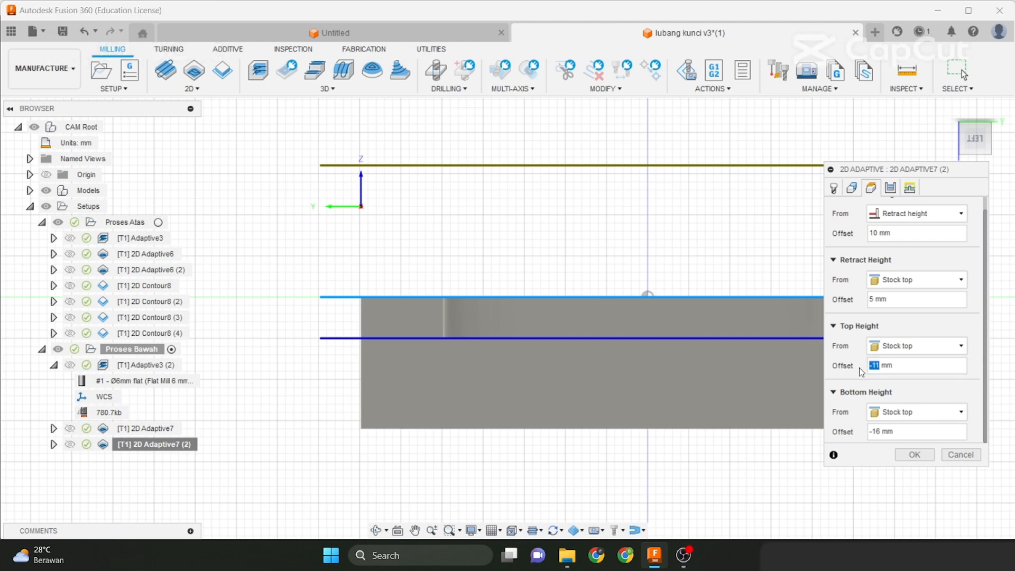
pyautogui.write('0')
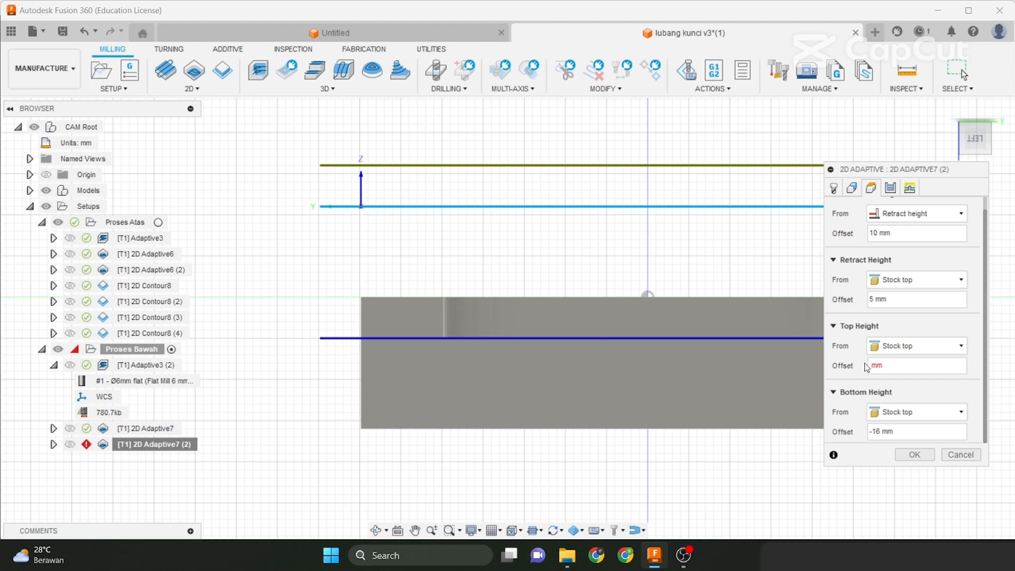
pyautogui.write('11')
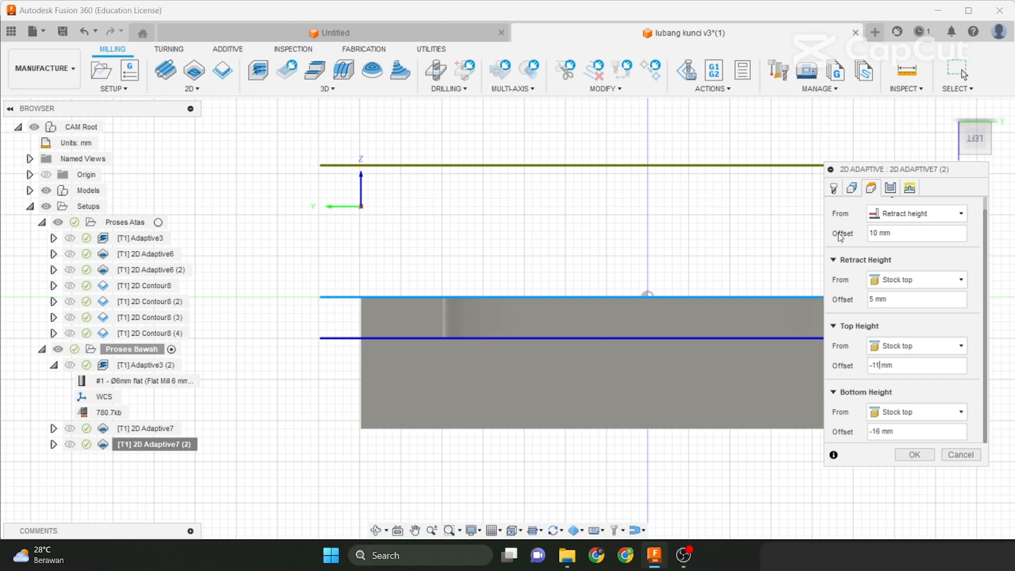
# Enable Stock to Leave with 0.05 mm radial and 0 mm axial, then generate the 2D Adaptive7 (2) toolpath
pyautogui.scroll(-2, 739, 305)
pyautogui.keyDown('shift'); pyautogui.moveTo(702, 320); pyautogui.dragTo(608, 298, button='middle'); pyautogui.keyUp('shift')
pyautogui.click(892, 188)
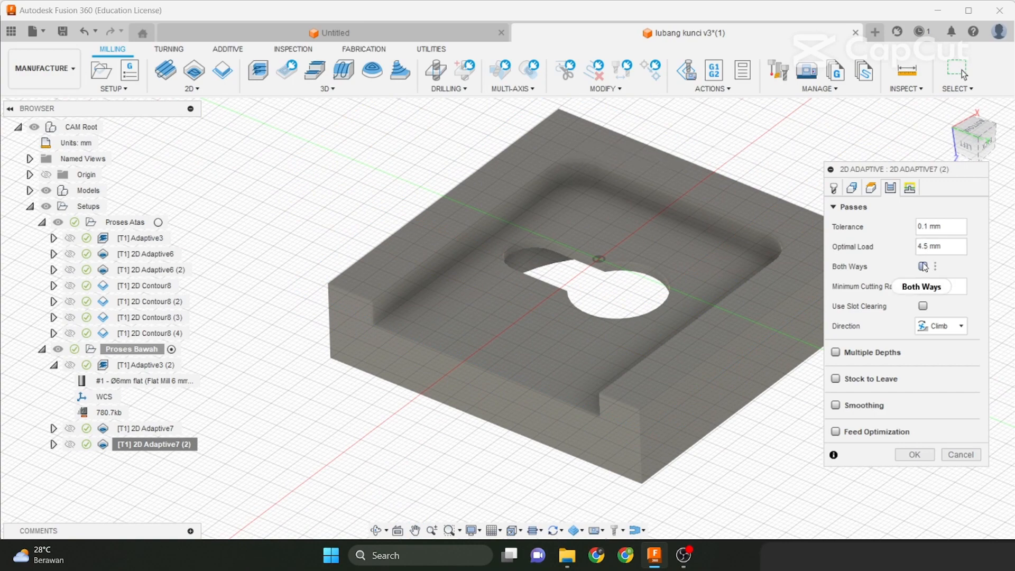
pyautogui.scroll(-2, 670, 255)
pyautogui.scroll(3, 668, 250)
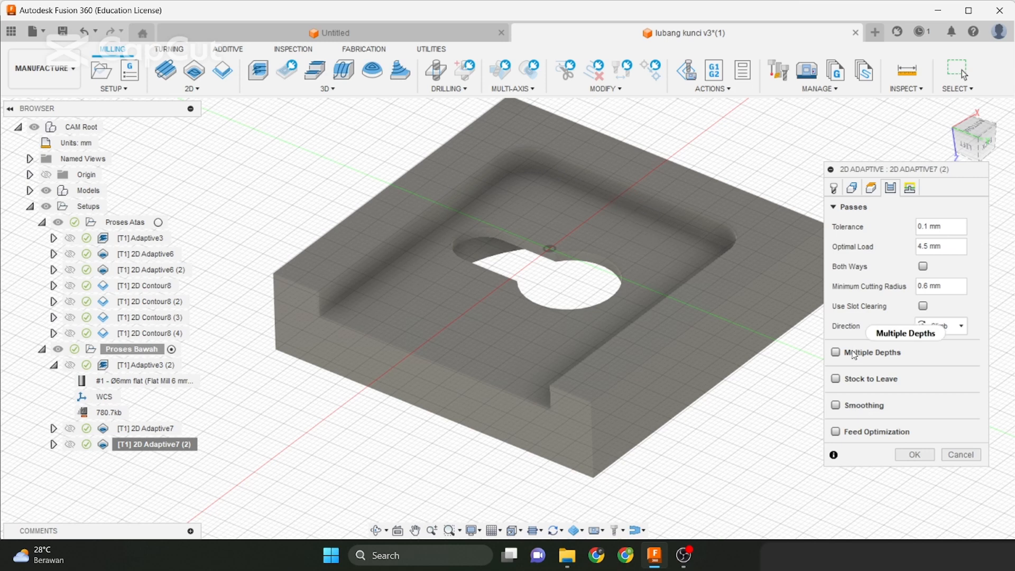
pyautogui.click(835, 191)
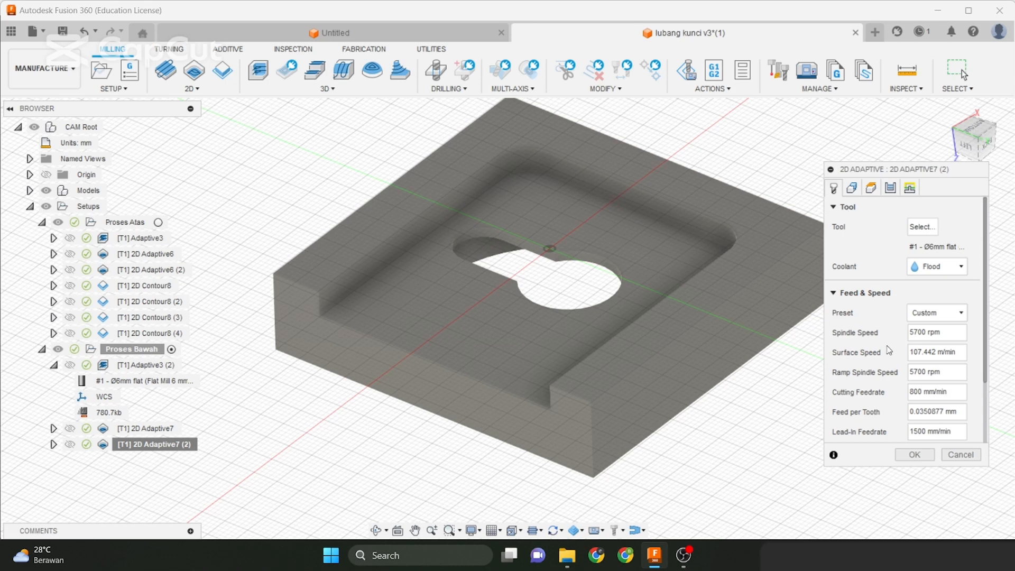
pyautogui.click(890, 188)
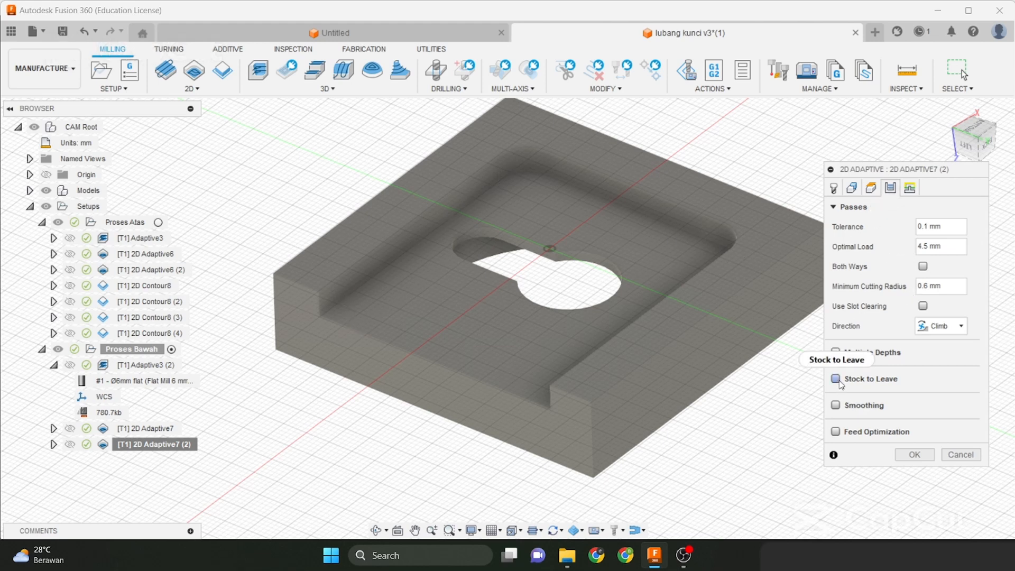
pyautogui.click(857, 378)
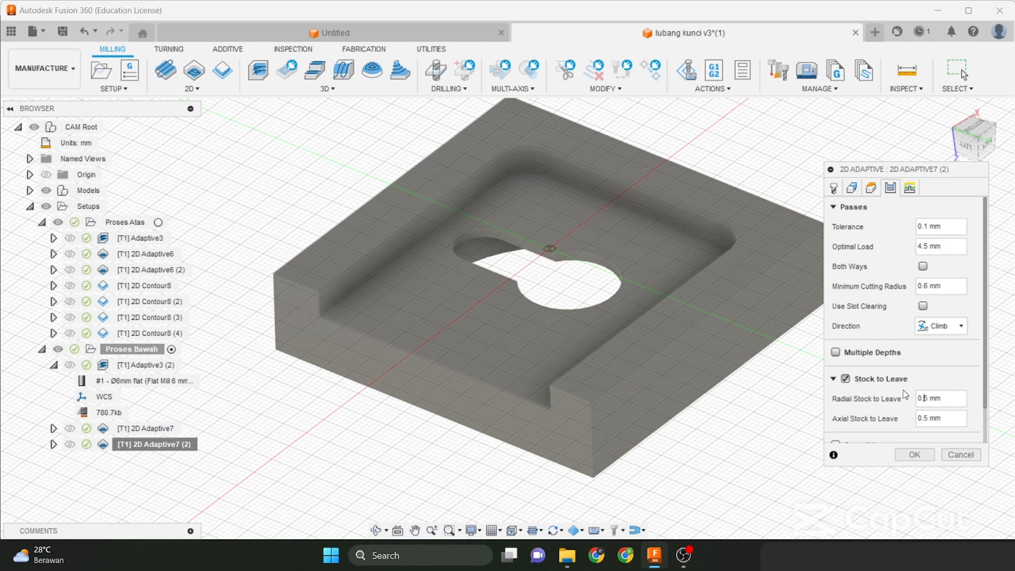
pyautogui.write('0')
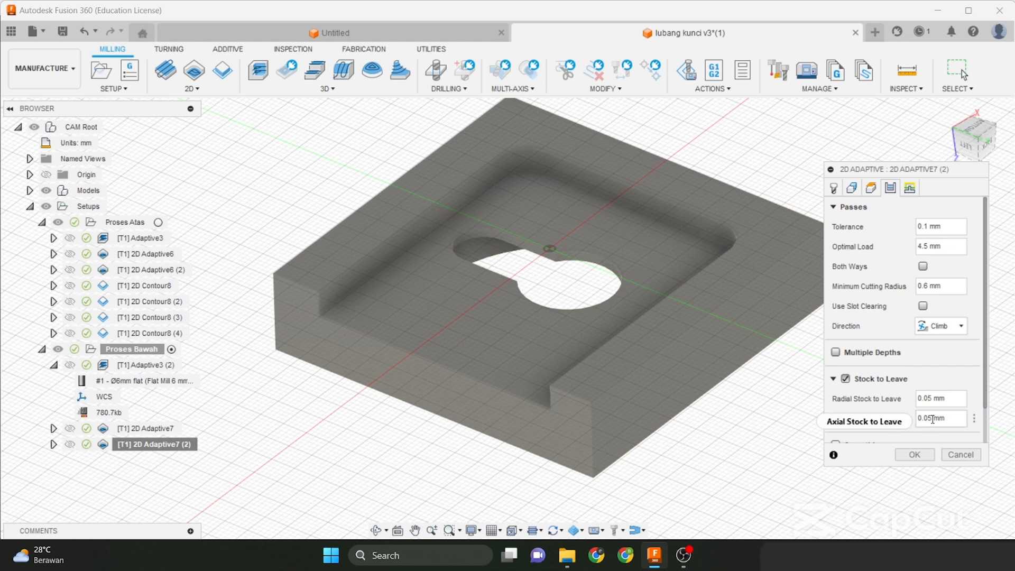
pyautogui.moveTo(933, 419); pyautogui.dragTo(908, 422)
pyautogui.write('0')
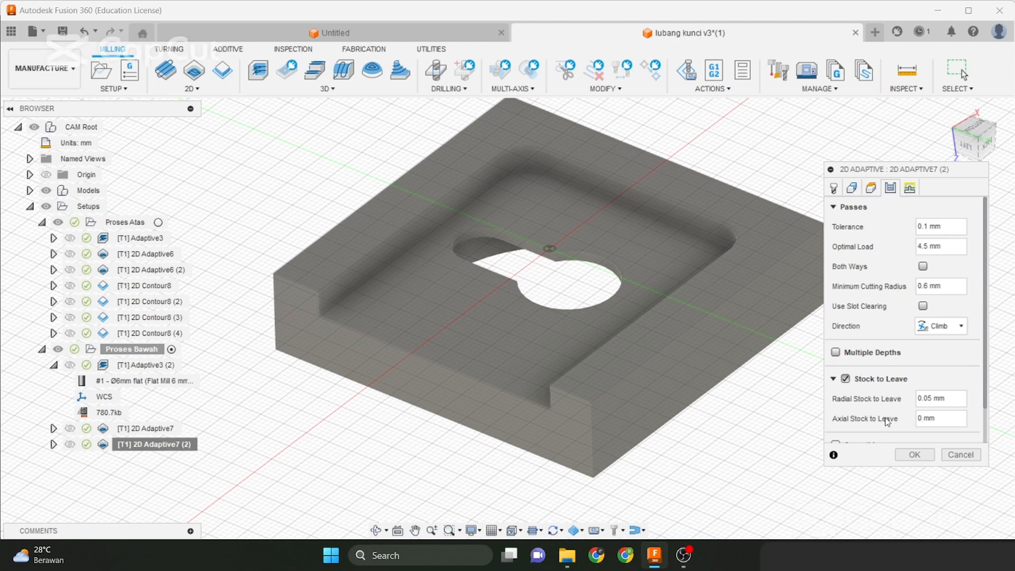
pyautogui.click(905, 458)
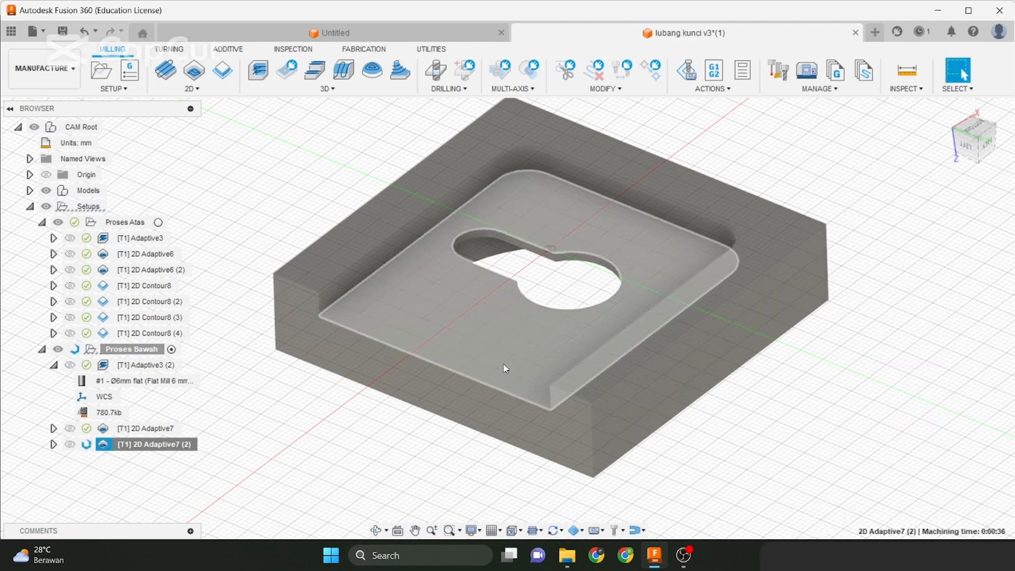
# Replace the pocket selection of 2D Adaptive7 (2) with the recessed pocket floor, regenerate it and inspect the toolpath
pyautogui.scroll(-2, 424, 334)
pyautogui.moveTo(385, 310); pyautogui.dragTo(424, 293, button='middle')
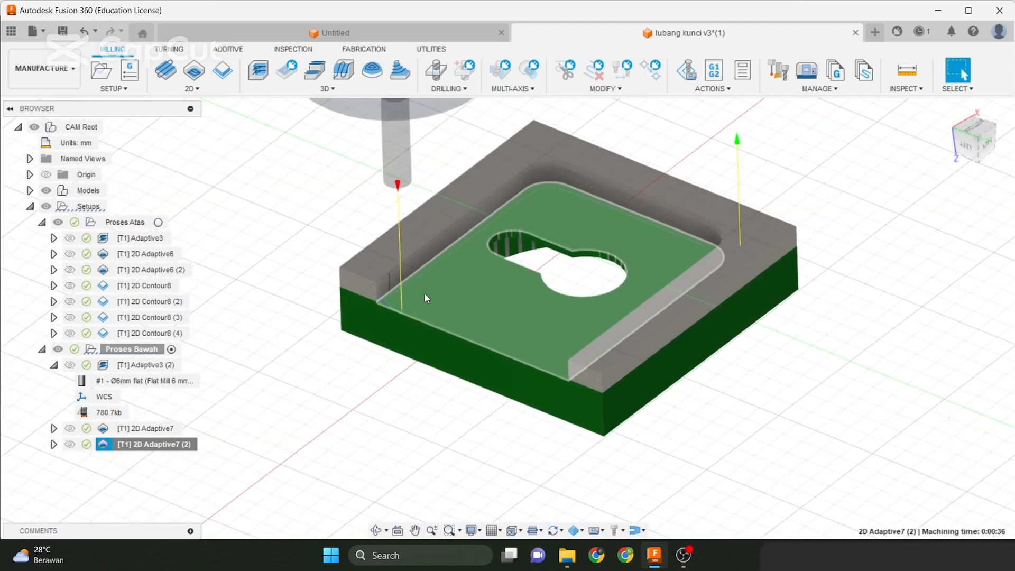
pyautogui.rightClick(186, 447)
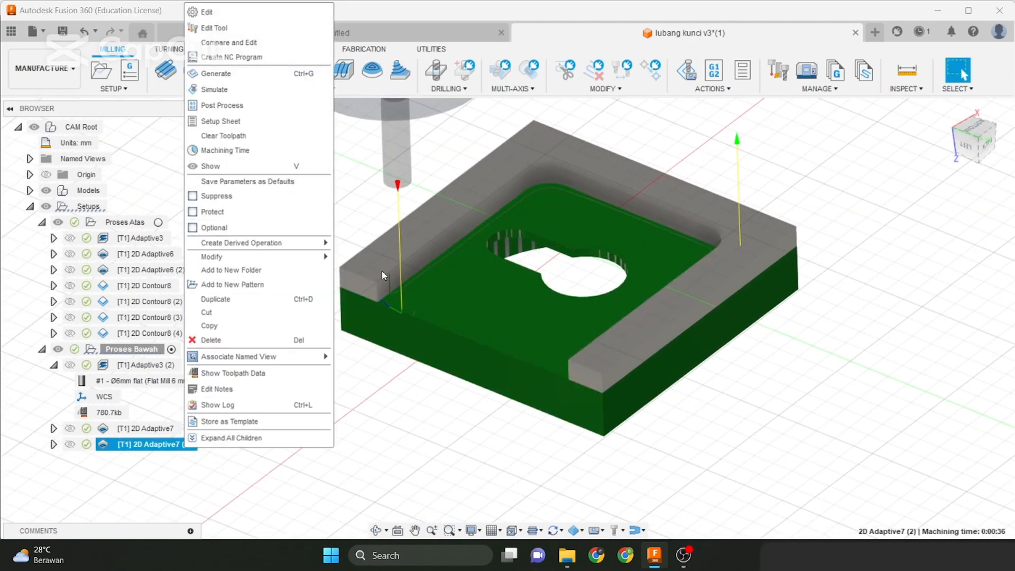
pyautogui.click(256, 21)
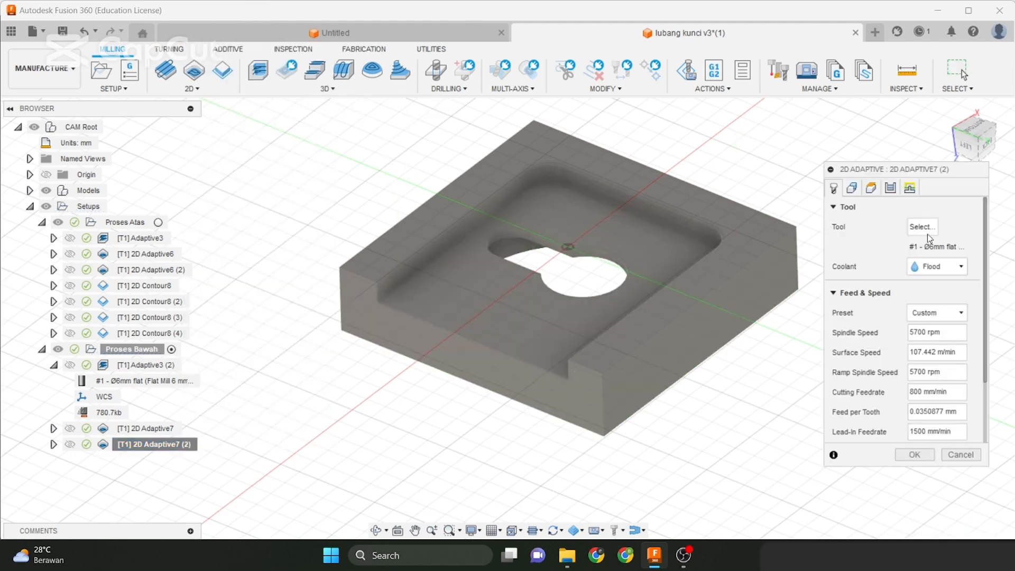
pyautogui.click(851, 189)
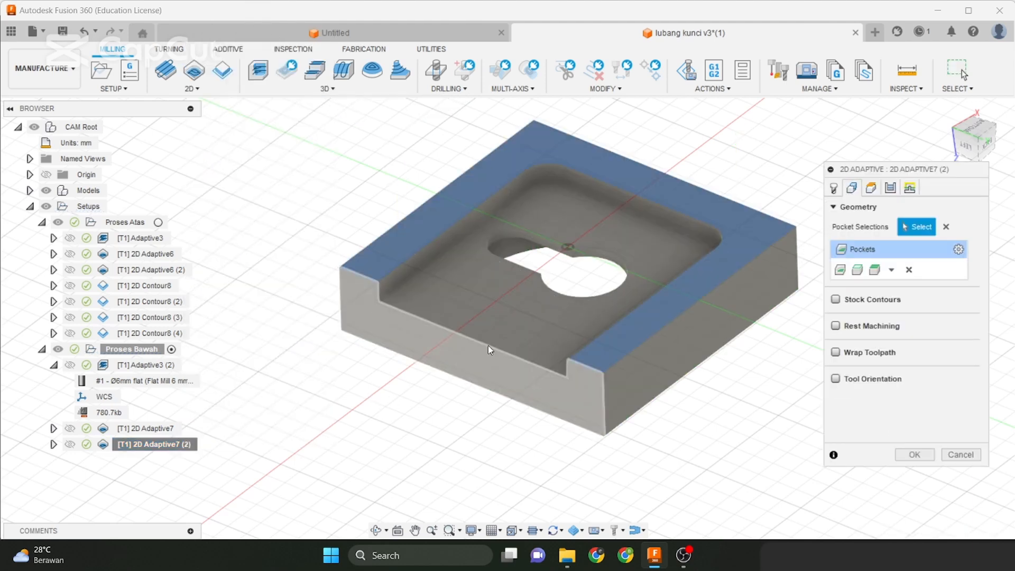
pyautogui.click(951, 223)
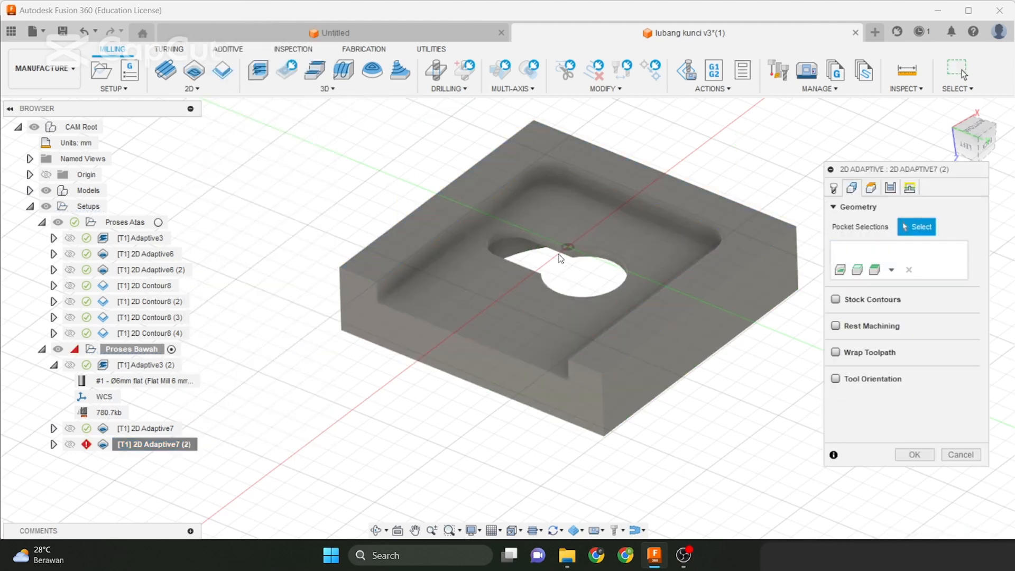
pyautogui.click(555, 230)
pyautogui.click(915, 455)
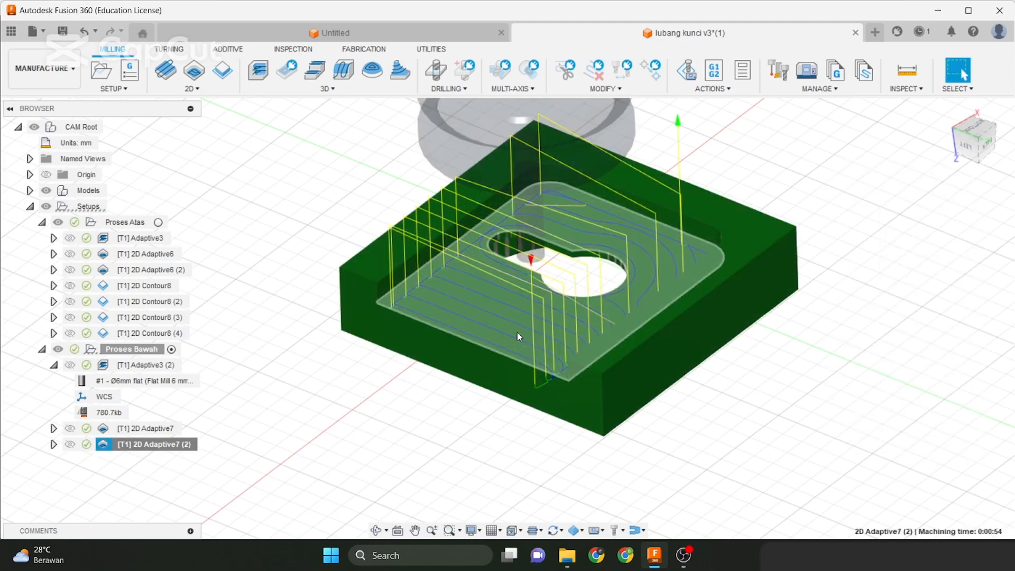
pyautogui.keyDown('shift'); pyautogui.moveTo(518, 338); pyautogui.dragTo(559, 245, button='middle'); pyautogui.keyUp('shift')
pyautogui.scroll(2, 457, 307)
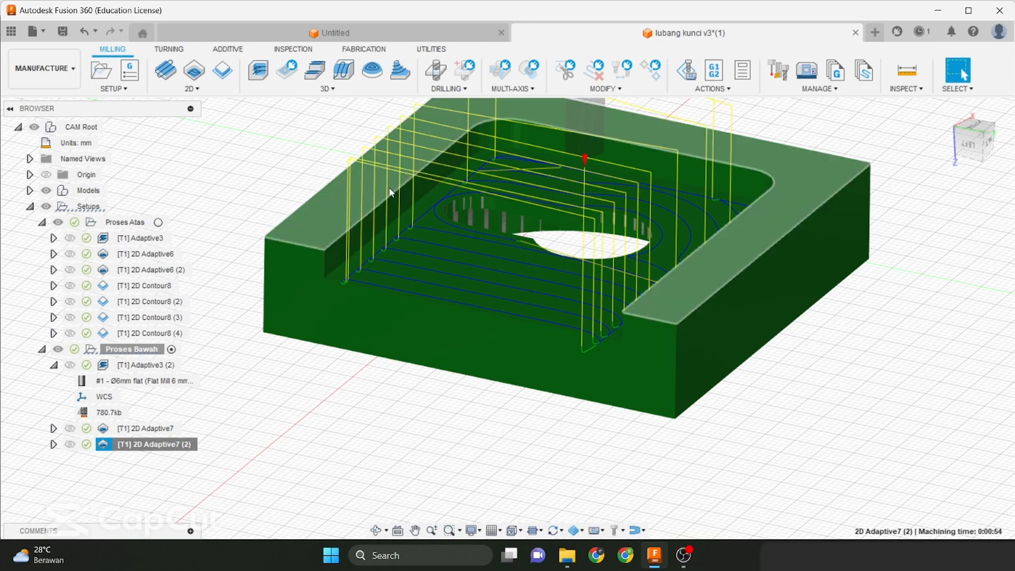
pyautogui.scroll(-1, 424, 221)
pyautogui.moveTo(424, 221); pyautogui.dragTo(434, 264, button='middle')
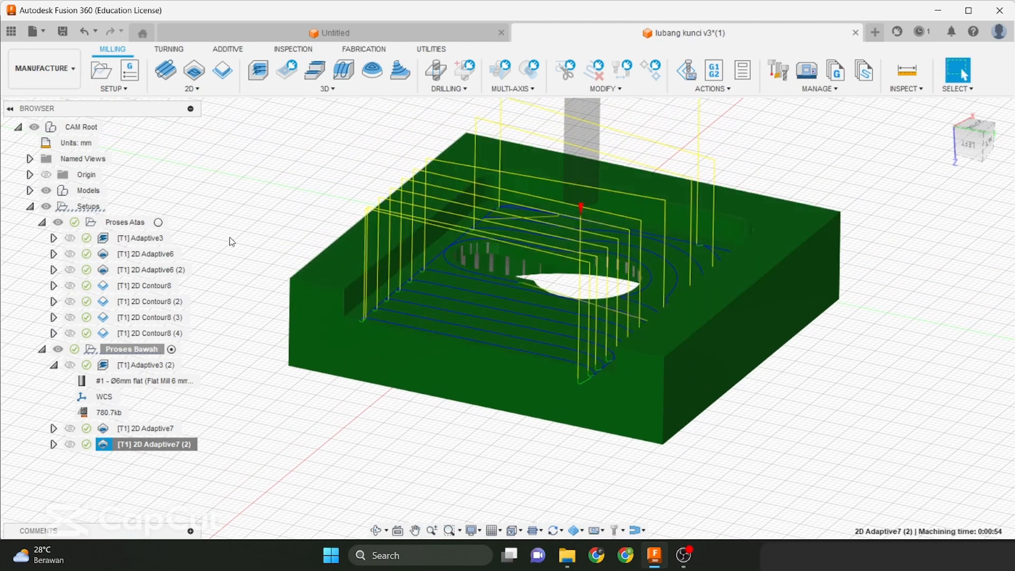
# Start a 2D Contour operation in Proses Bawah and set its cutting feedrate to 600 mm/min
pyautogui.click(222, 70)
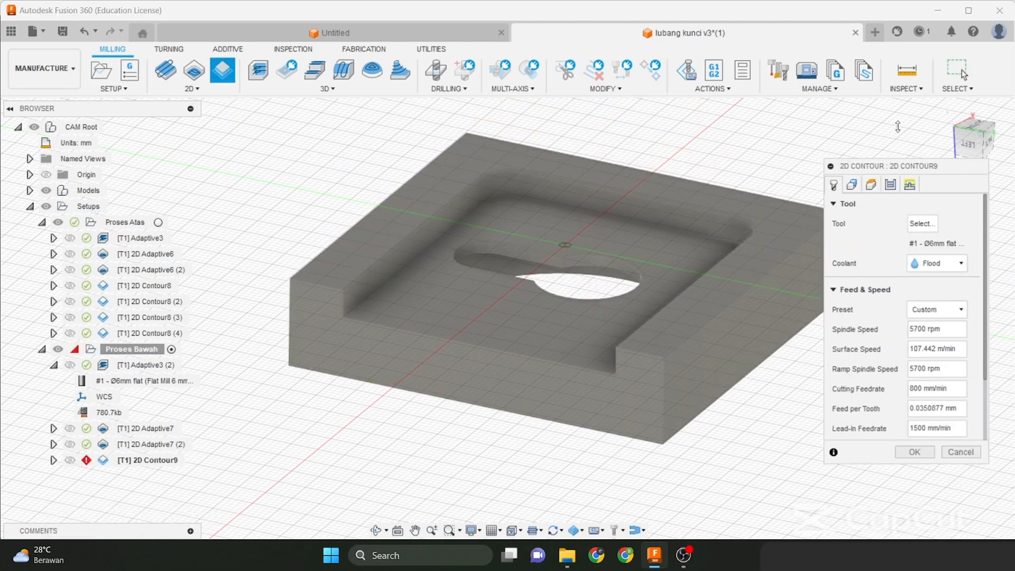
pyautogui.moveTo(898, 162); pyautogui.dragTo(898, 91)
pyautogui.click(912, 321)
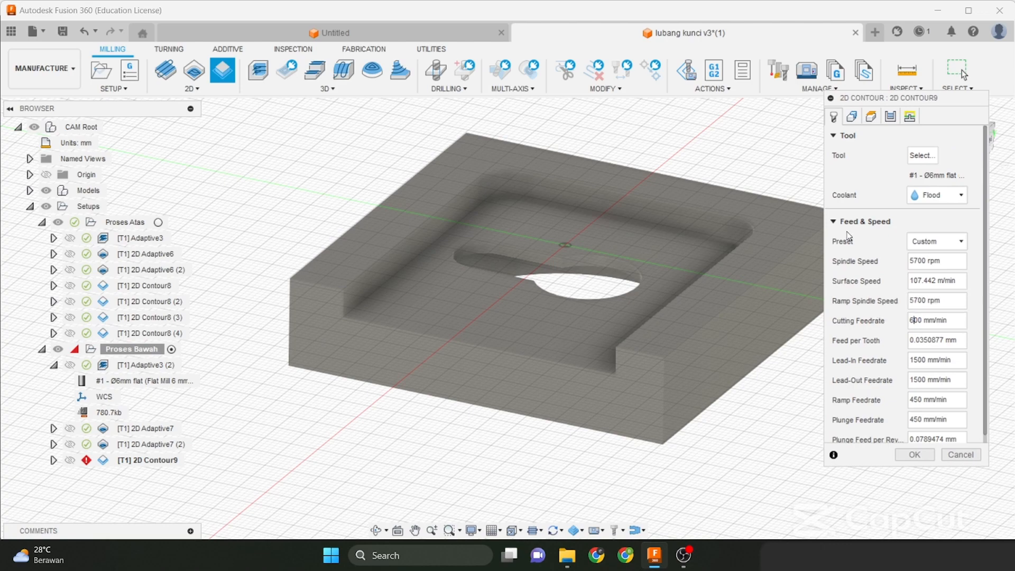
# Pick the pocket's upper inner edge as the contour geometry and switch the chain to open mode
pyautogui.click(851, 116)
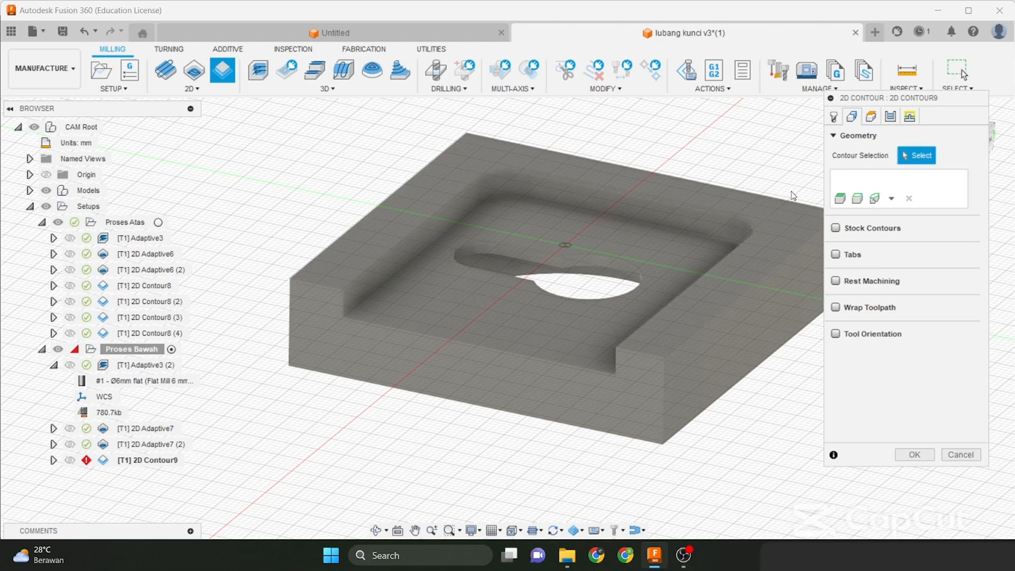
pyautogui.scroll(-1, 725, 259)
pyautogui.keyDown('shift'); pyautogui.moveTo(712, 267); pyautogui.dragTo(685, 286, button='middle'); pyautogui.keyUp('shift')
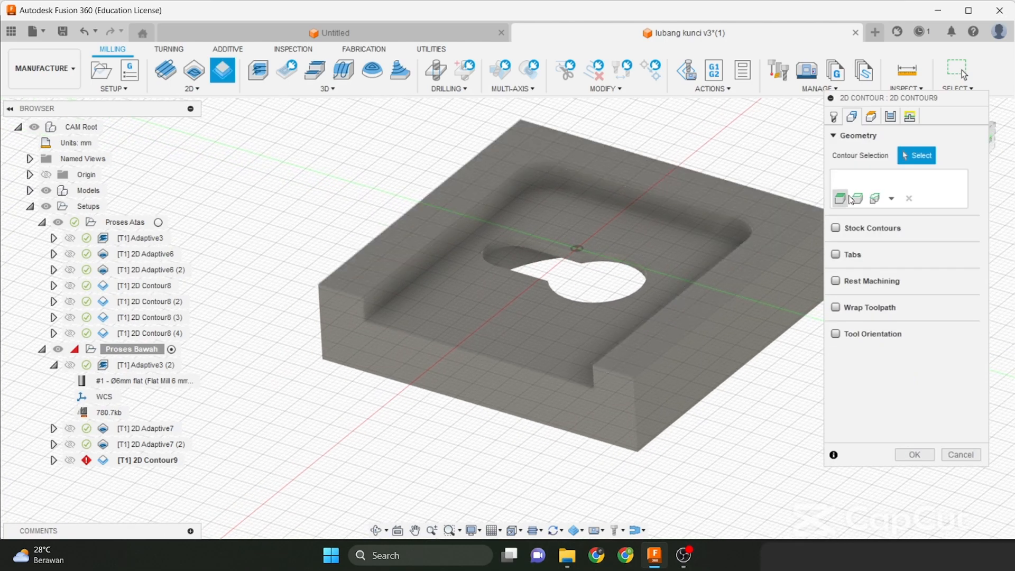
pyautogui.click(727, 259)
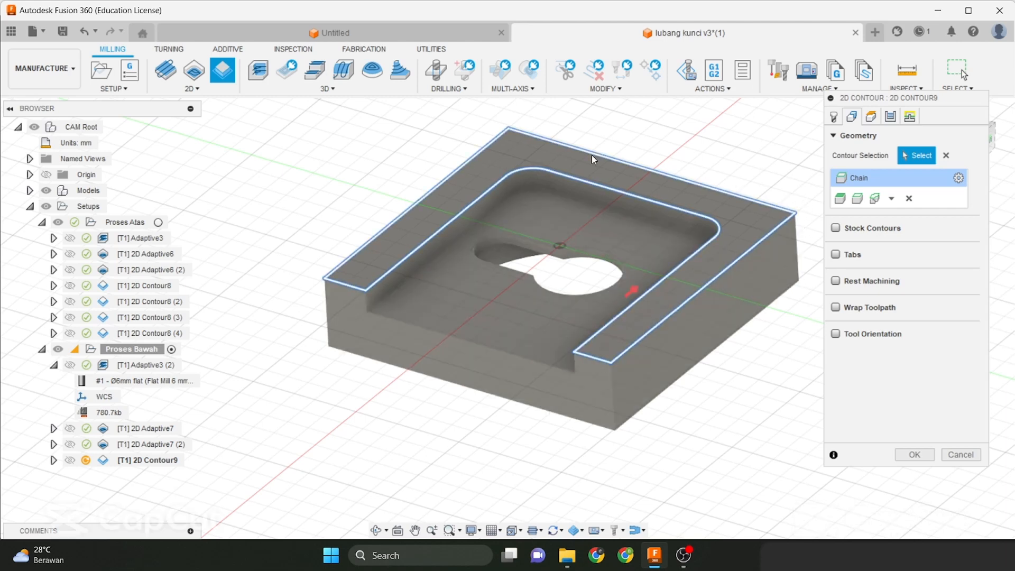
pyautogui.scroll(3, 369, 274)
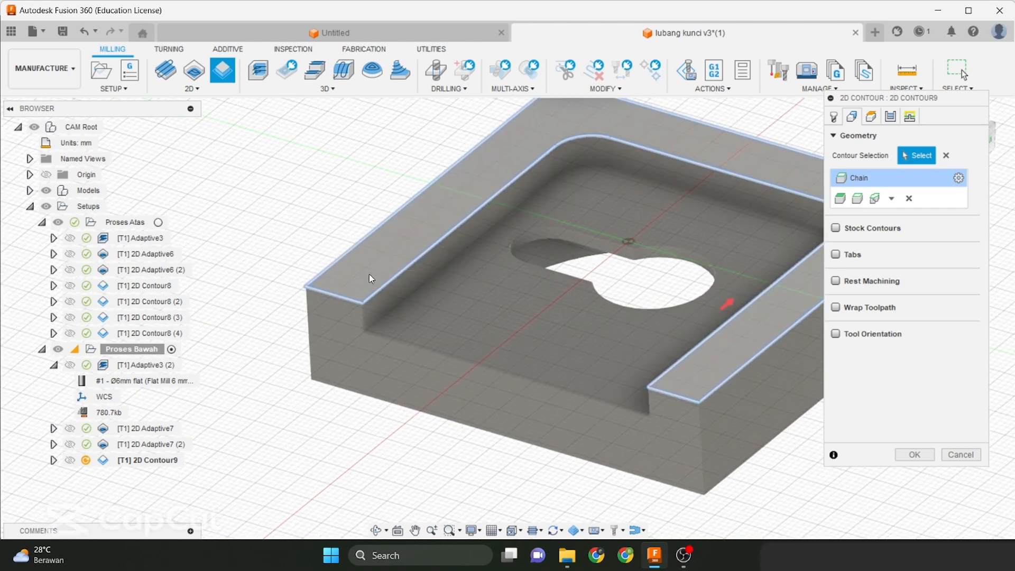
pyautogui.moveTo(367, 309); pyautogui.dragTo(334, 315, button='middle')
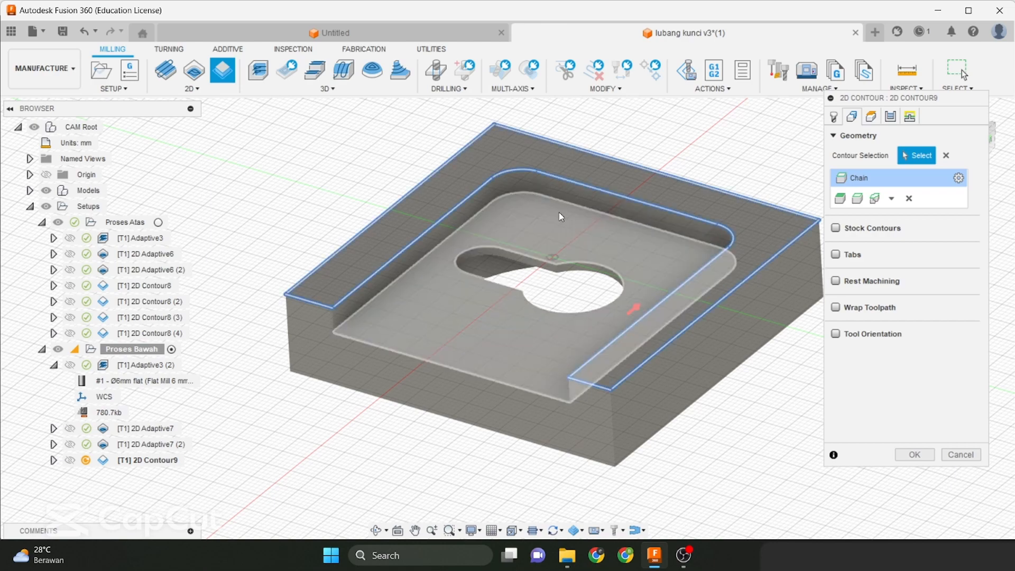
pyautogui.moveTo(429, 259); pyautogui.dragTo(427, 264, button='middle')
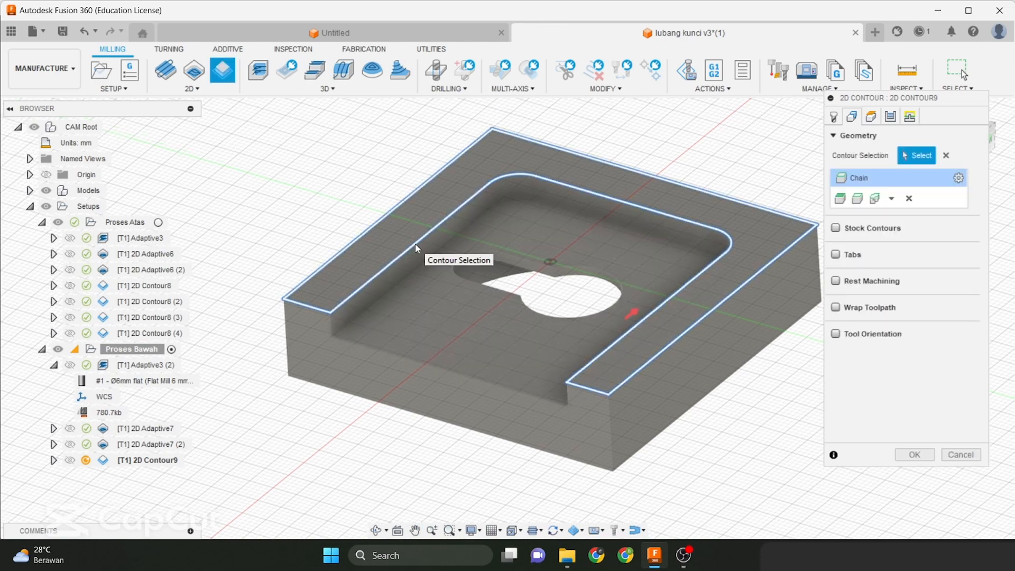
pyautogui.click(416, 245)
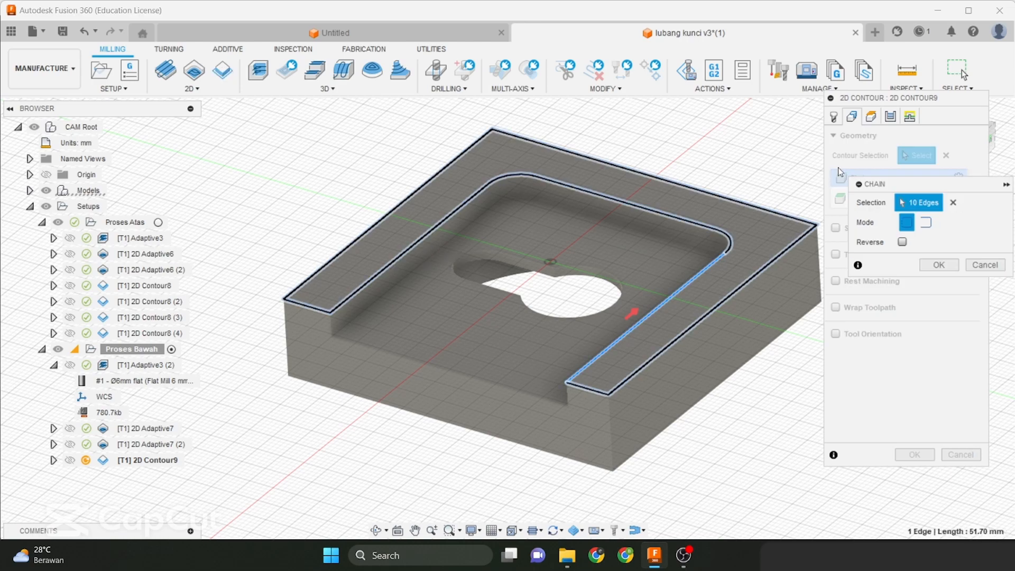
pyautogui.moveTo(889, 185); pyautogui.dragTo(694, 112)
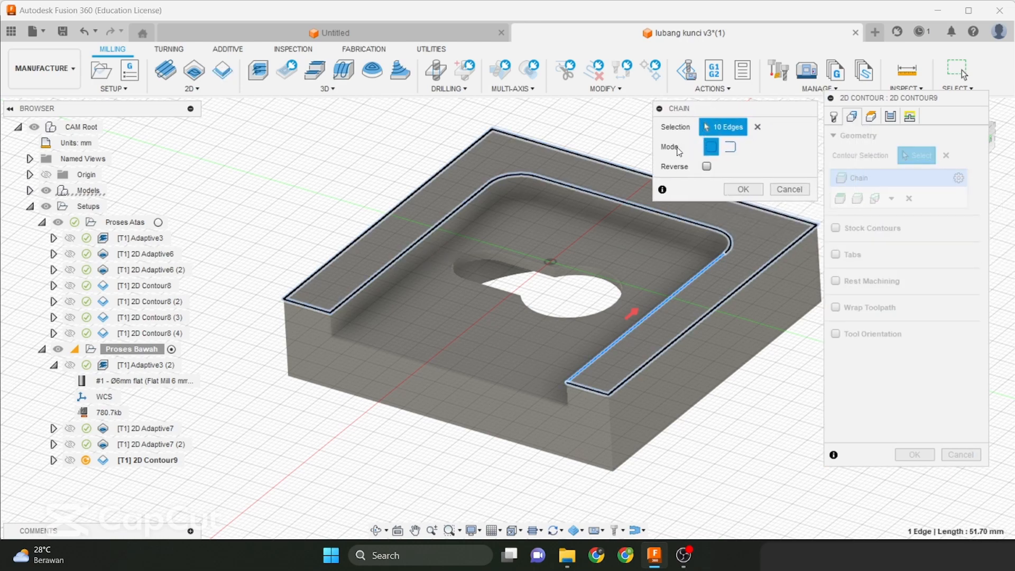
pyautogui.click(731, 147)
# Extend the open chain around both rounded corners to the pocket's opposite open end, following the upper inner edge, and accept it
pyautogui.keyDown('shift'); pyautogui.moveTo(701, 160); pyautogui.dragTo(574, 270, button='middle'); pyautogui.keyUp('shift')
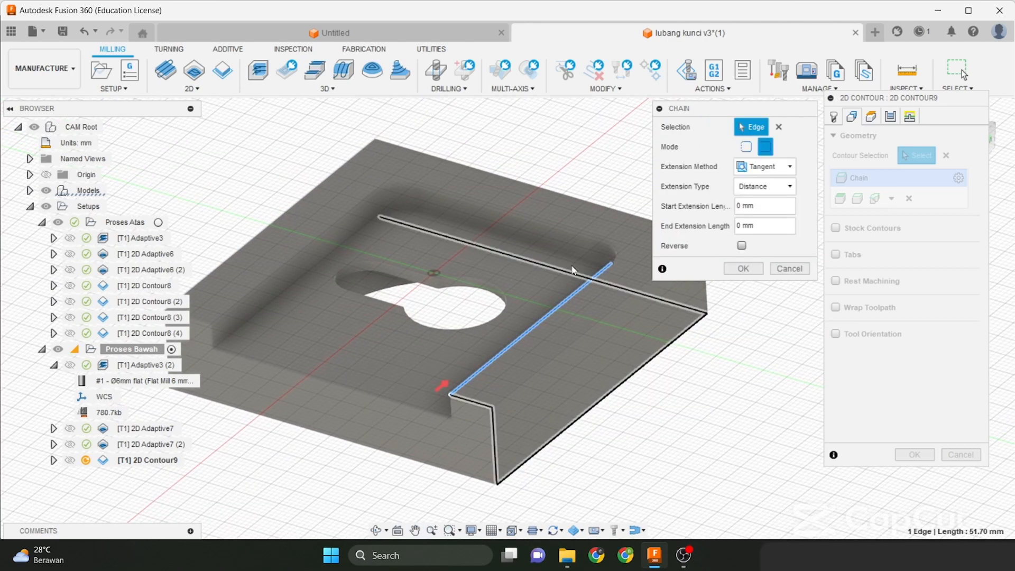
pyautogui.click(615, 253)
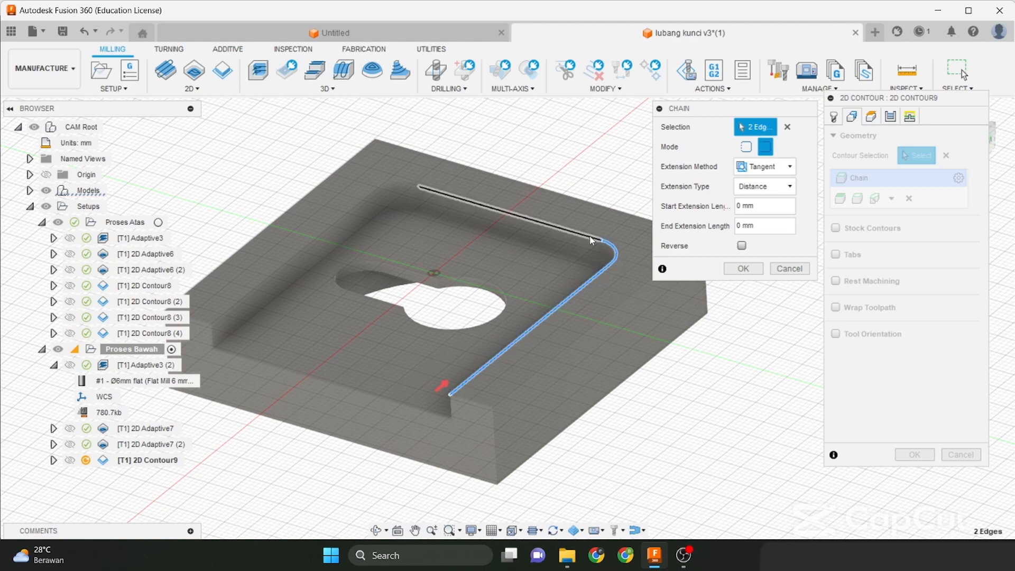
pyautogui.click(591, 239)
pyautogui.click(408, 188)
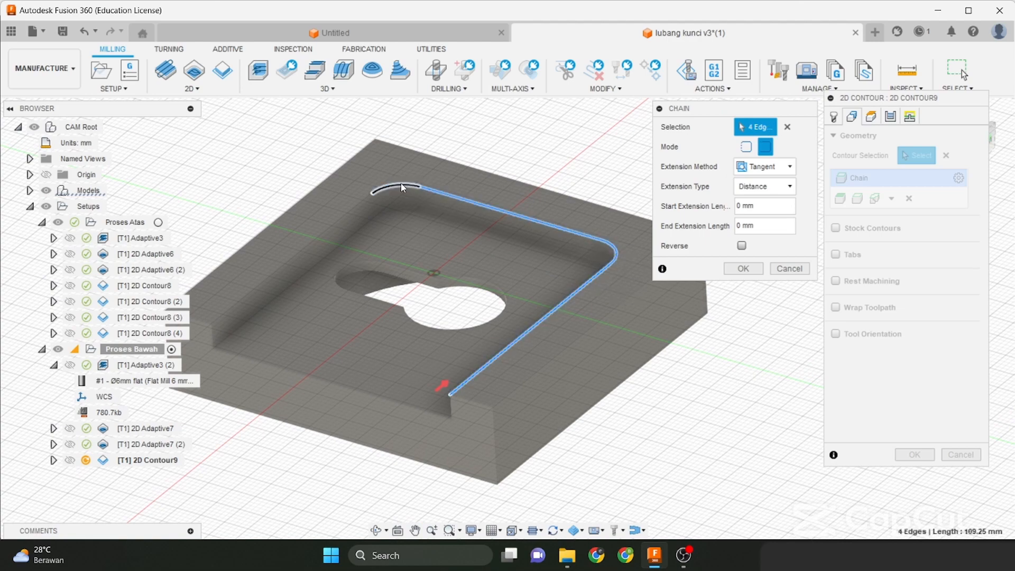
pyautogui.scroll(2, 403, 190)
pyautogui.scroll(-2, 564, 188)
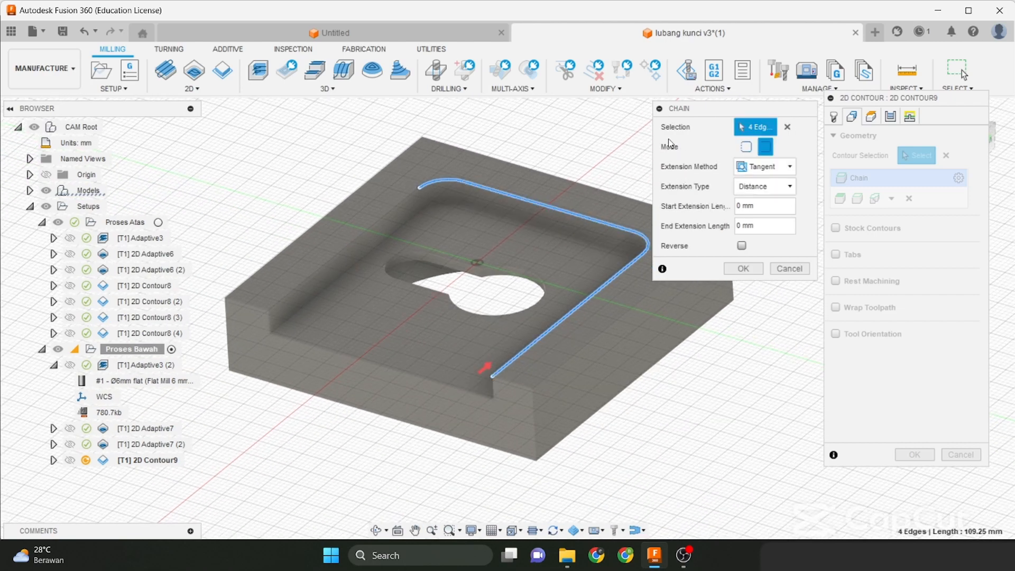
pyautogui.click(399, 202)
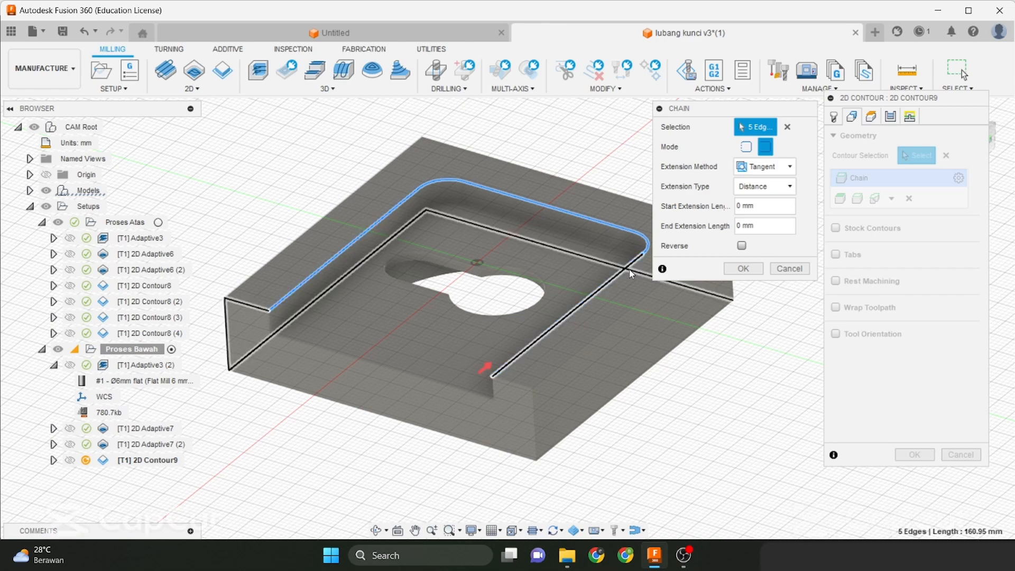
pyautogui.click(734, 269)
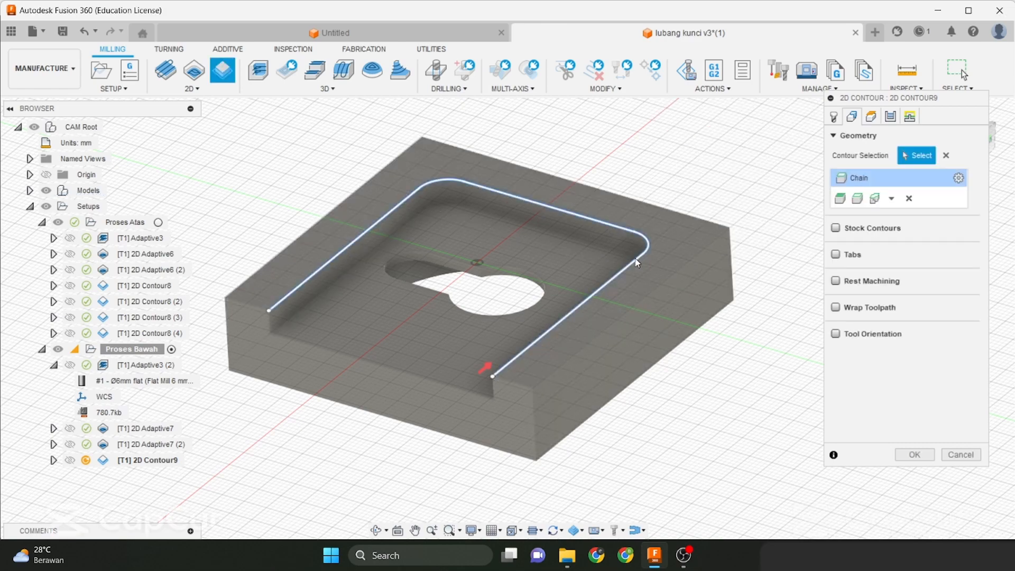
# Set the contour's bottom height to -16 mm from the stock top
pyautogui.click(873, 117)
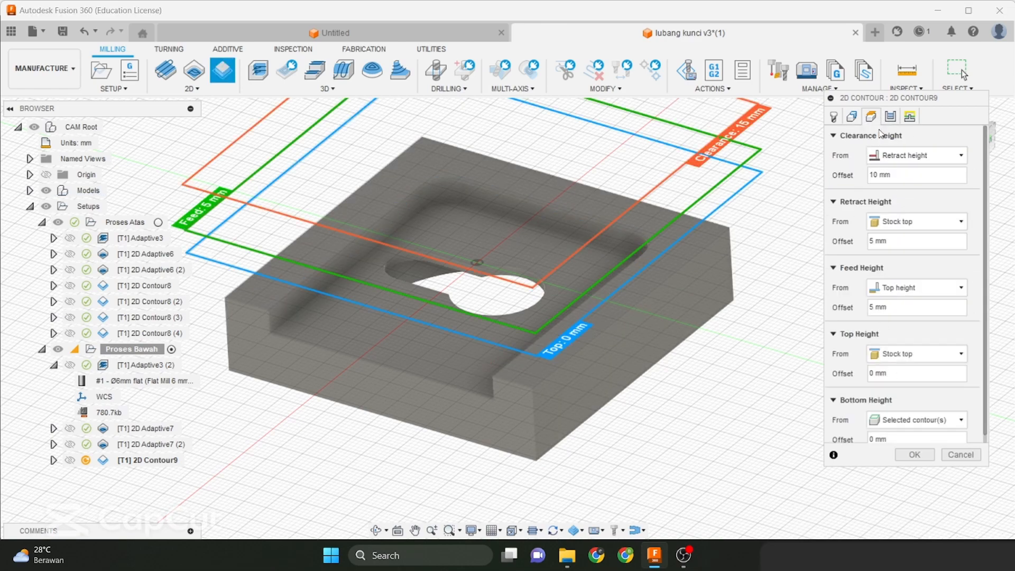
pyautogui.scroll(-1, 876, 317)
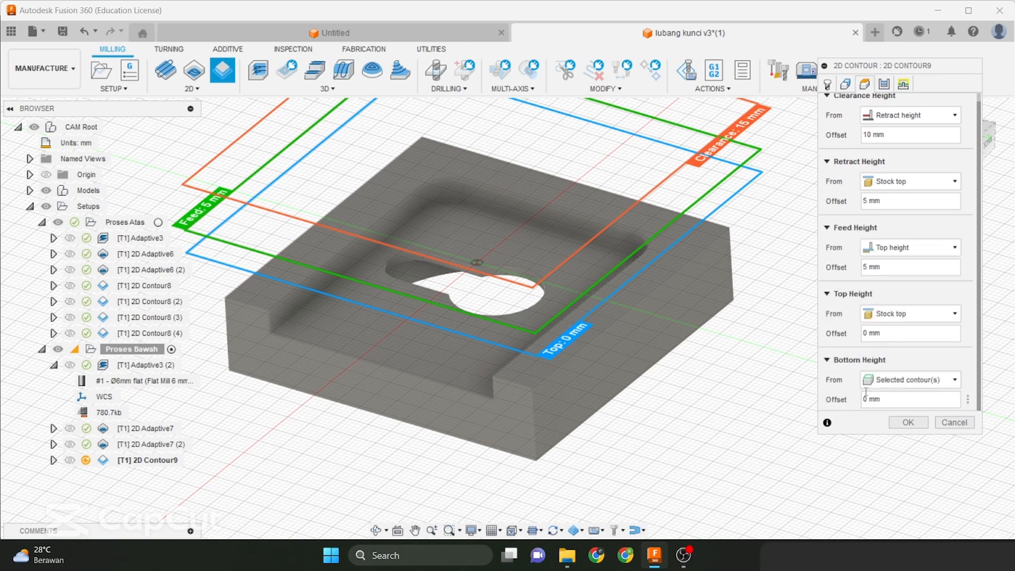
pyautogui.click(873, 384)
pyautogui.click(887, 472)
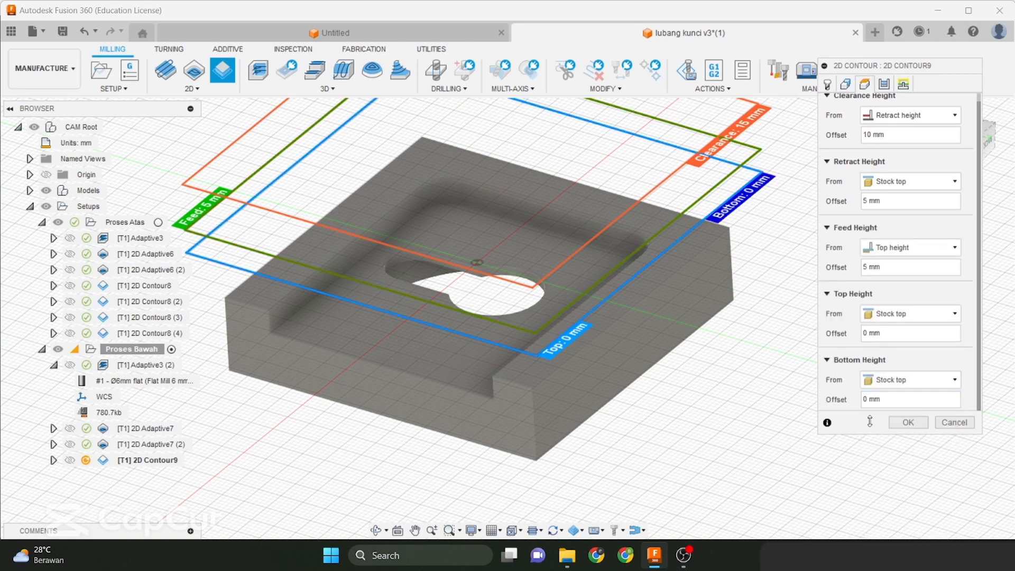
pyautogui.doubleClick(866, 400)
pyautogui.write('-16')
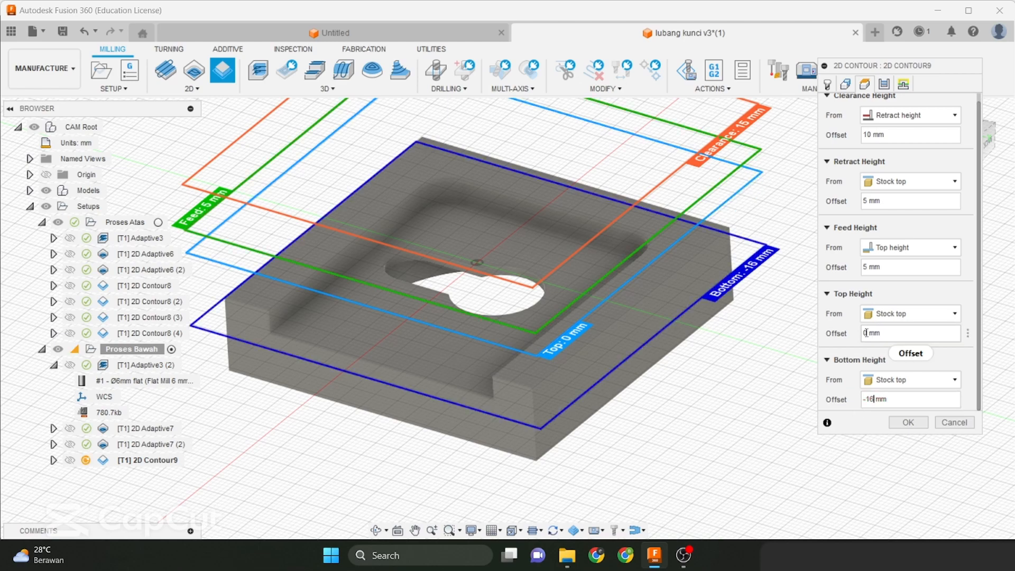
# Set the contour's top height offset to -11 mm and check the height planes against the pocket from the side
pyautogui.click(860, 335)
pyautogui.doubleClick(866, 333)
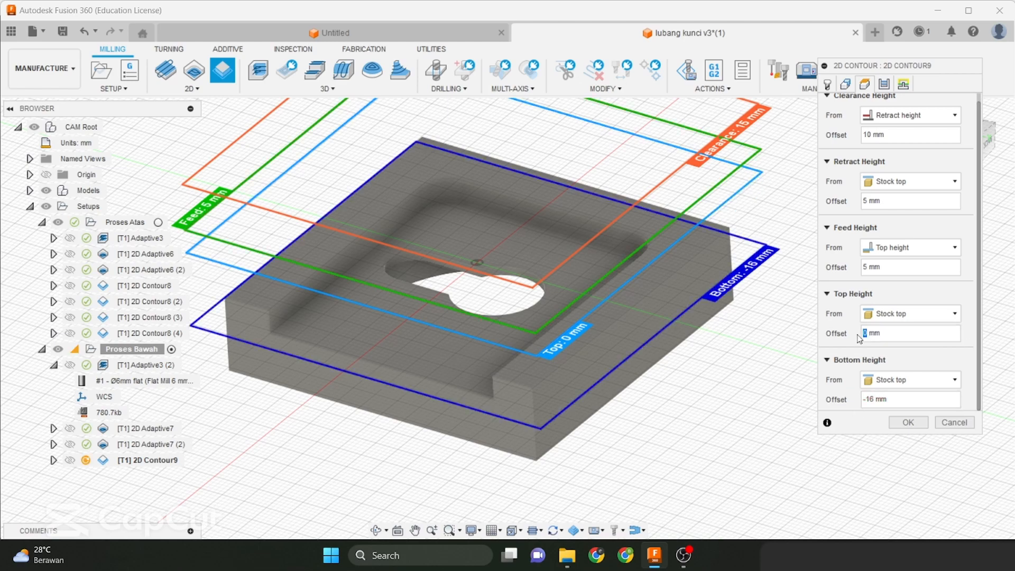
pyautogui.press('Return')
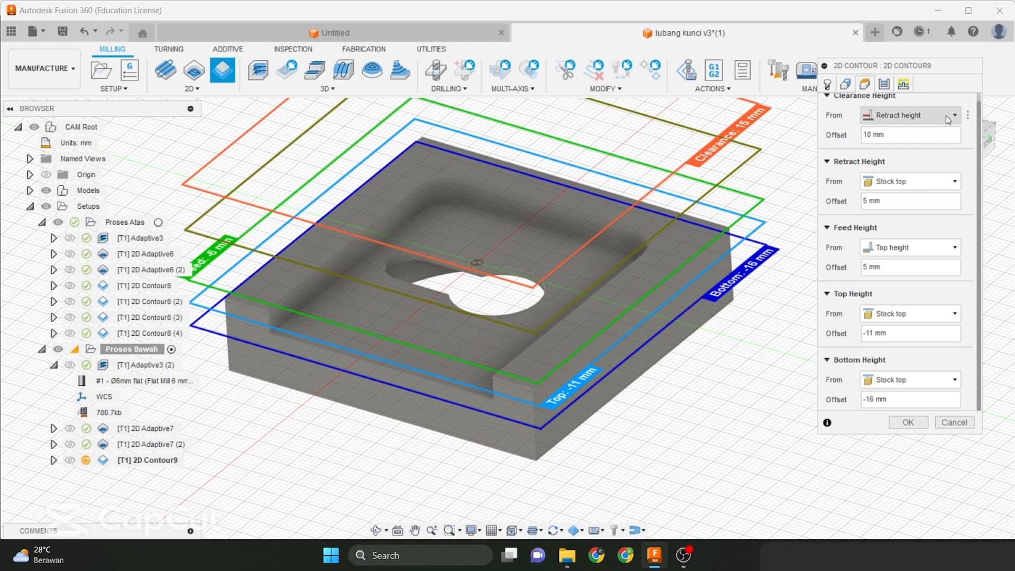
pyautogui.moveTo(941, 69); pyautogui.dragTo(964, 167)
pyautogui.click(979, 150)
pyautogui.scroll(5, 469, 343)
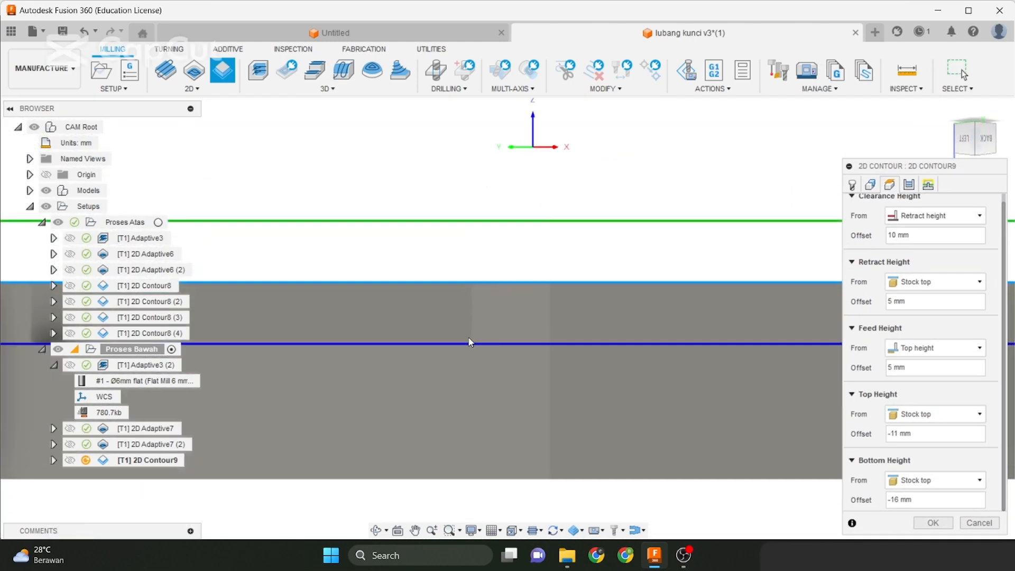
pyautogui.scroll(-2, 469, 342)
pyautogui.scroll(3, 468, 323)
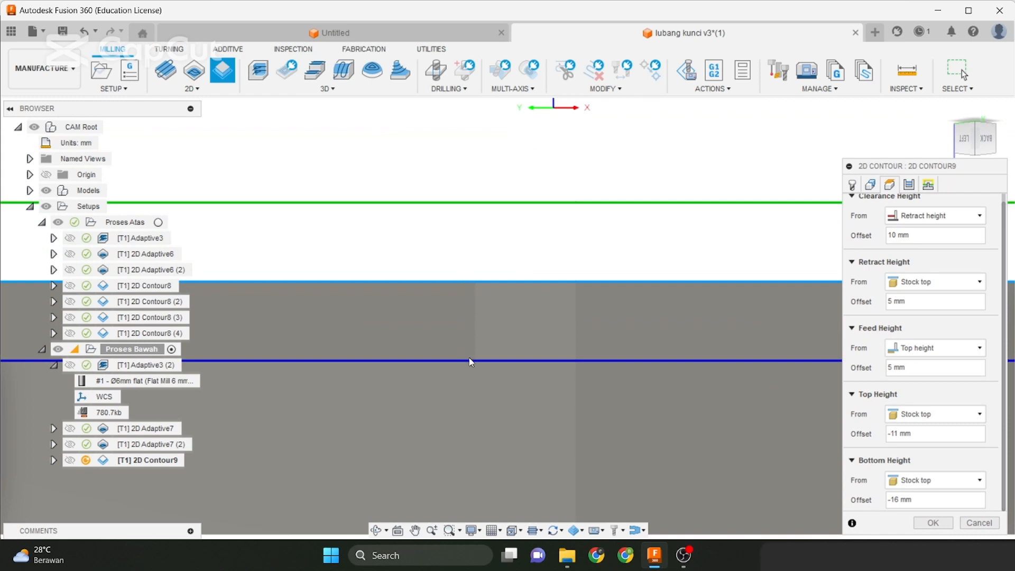
pyautogui.scroll(-5, 471, 362)
# Review the 2D contour's pass settings without enabling any additional passes, and accept the operation to generate its toolpath
pyautogui.moveTo(918, 168); pyautogui.dragTo(873, 79)
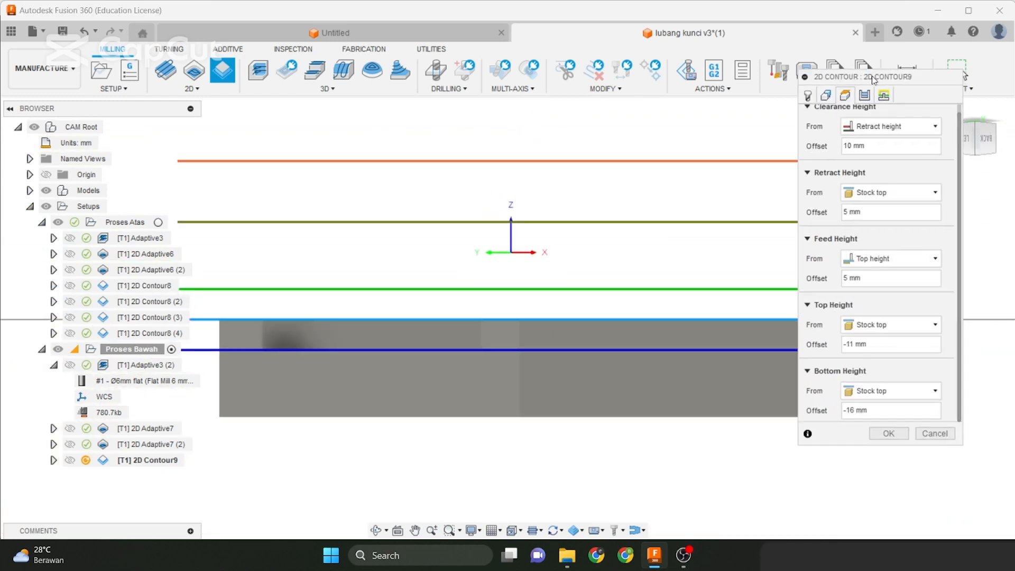
pyautogui.click(865, 95)
pyautogui.scroll(-3, 853, 185)
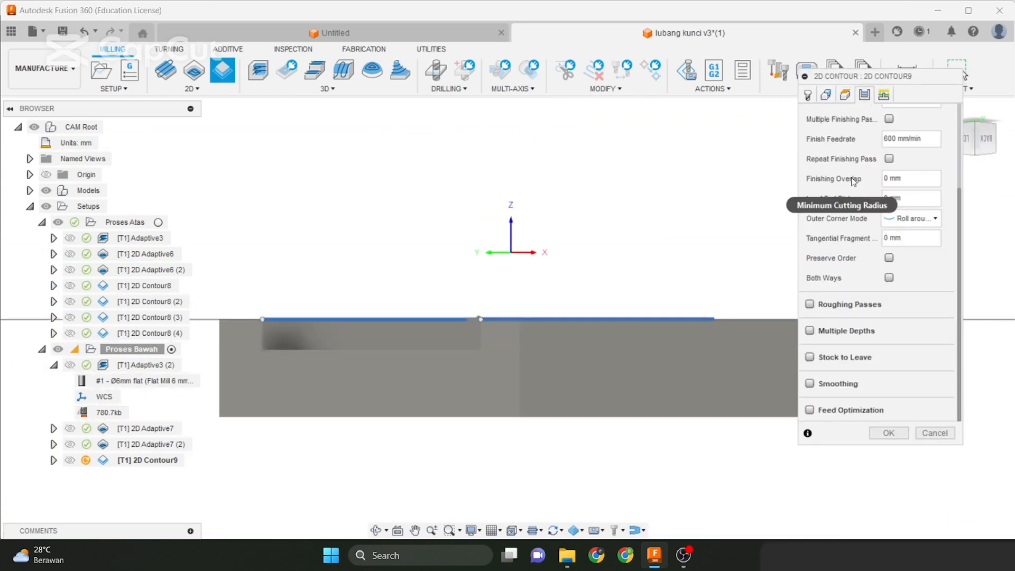
pyautogui.scroll(4, 854, 185)
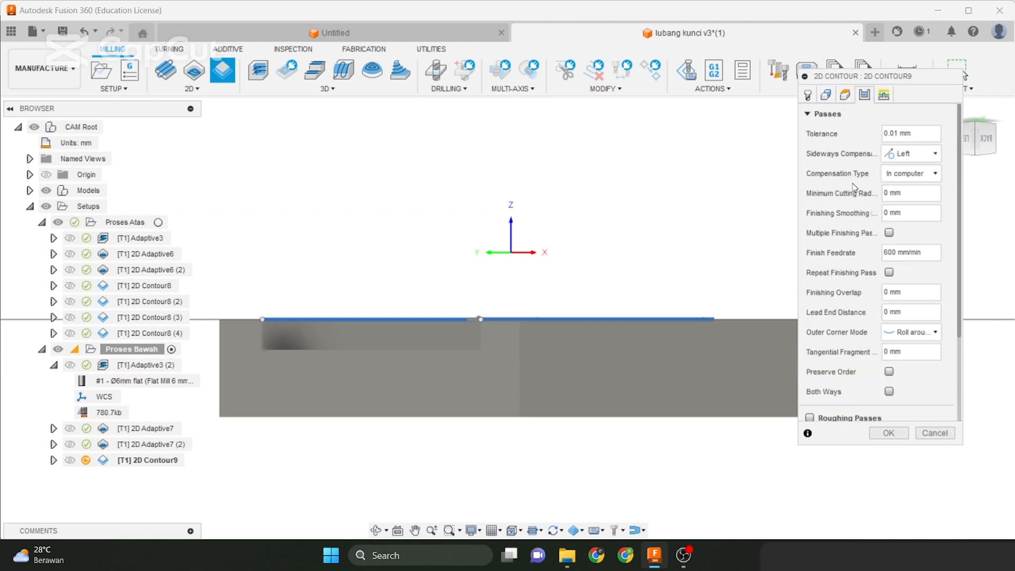
pyautogui.scroll(-3, 855, 185)
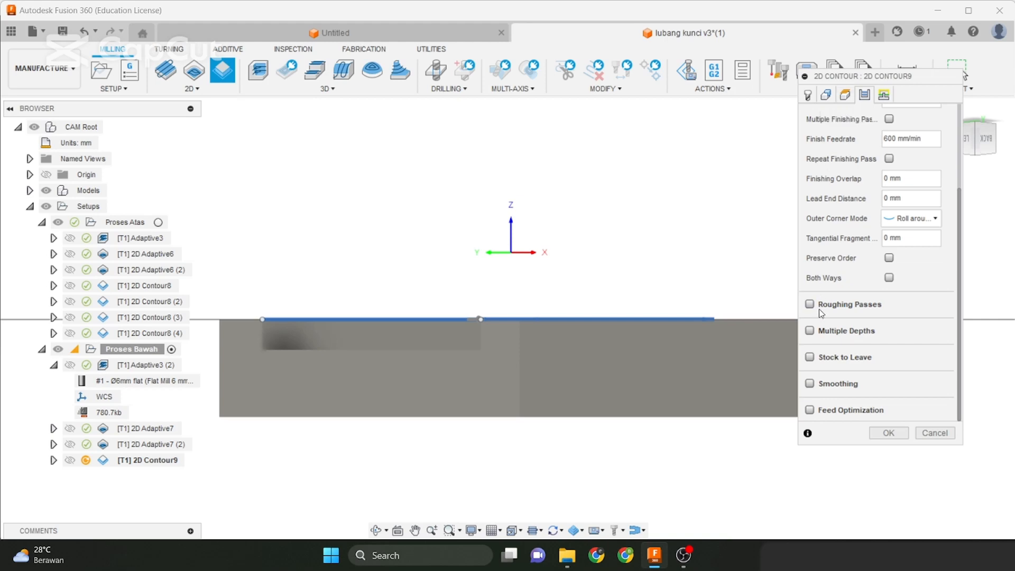
pyautogui.scroll(-3, 467, 344)
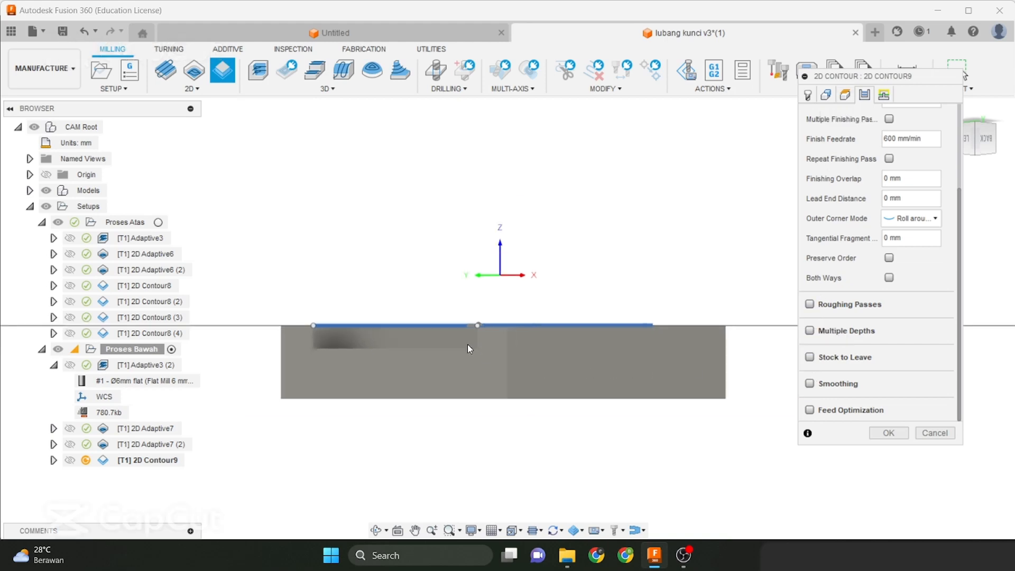
pyautogui.moveTo(531, 338)
pyautogui.keyDown('shift'); pyautogui.mouseDown(button='middle')
pyautogui.moveTo(540, 381)
pyautogui.moveTo(527, 332)
pyautogui.mouseUp(button='middle'); pyautogui.keyUp('shift')
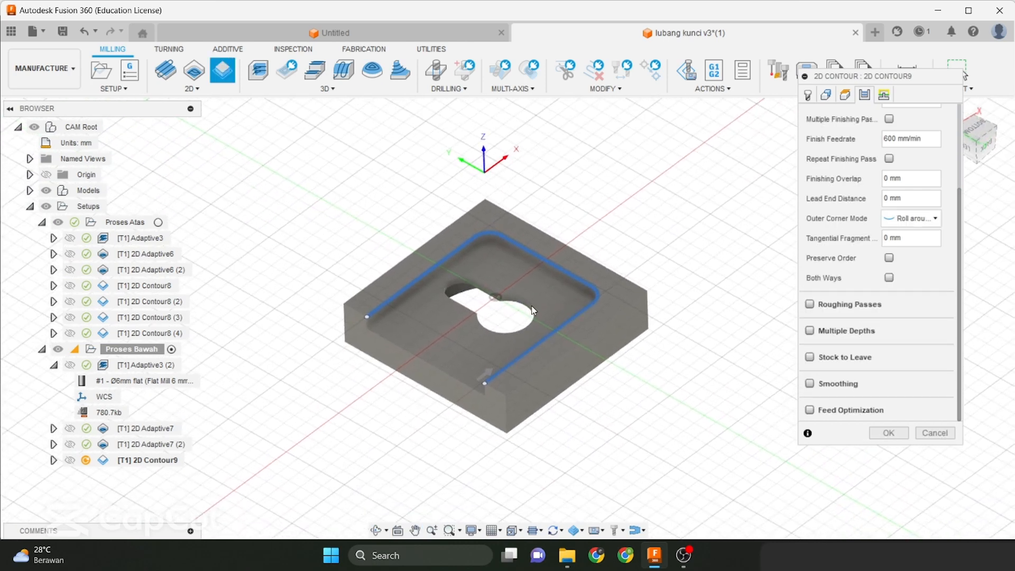
pyautogui.click(889, 434)
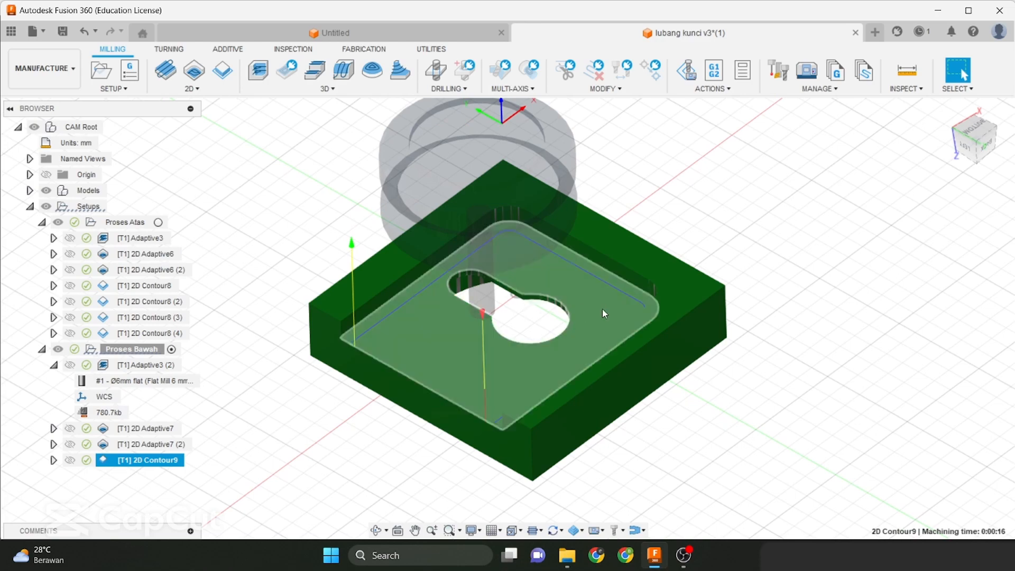
# Examine the toolpaths of the adaptive, 2D adaptive and 2D contour operations in Proses Bawah, viewing the contour path from several angles
pyautogui.moveTo(602, 308)
pyautogui.keyDown('shift'); pyautogui.mouseDown(button='middle')
pyautogui.moveTo(605, 291)
pyautogui.moveTo(593, 297)
pyautogui.mouseUp(button='middle'); pyautogui.keyUp('shift')
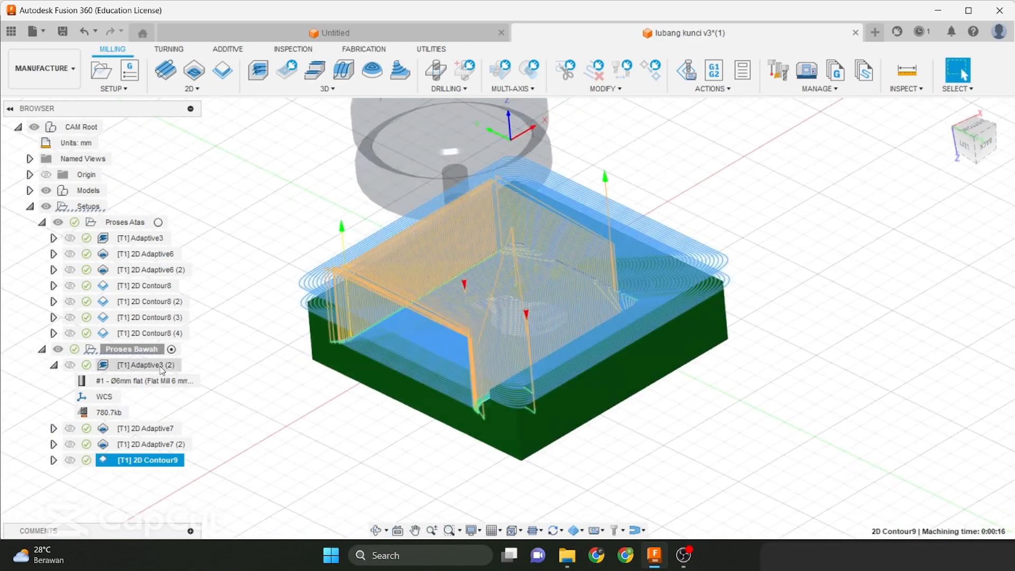
pyautogui.click(143, 365)
pyautogui.click(153, 427)
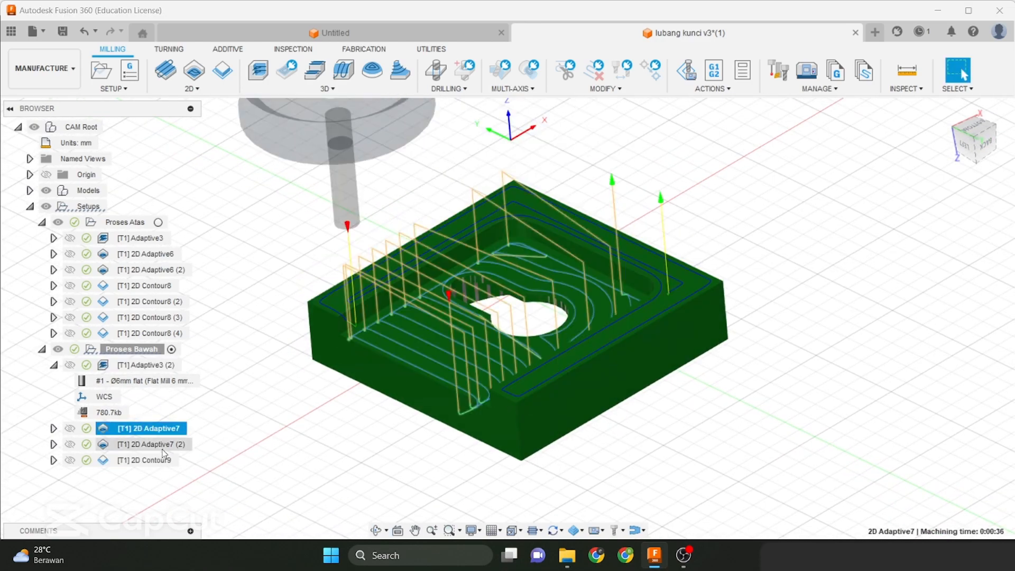
pyautogui.click(163, 445)
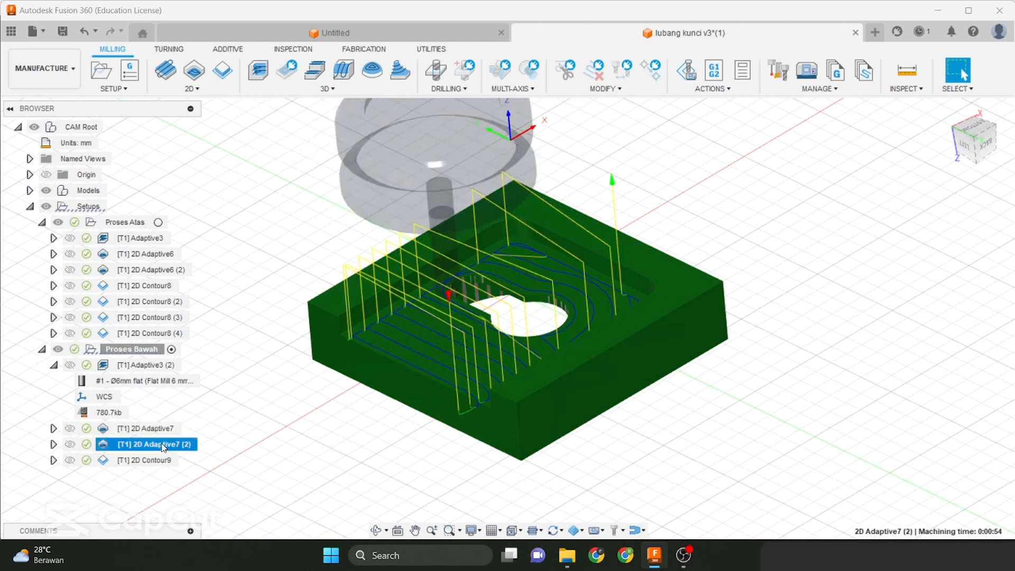
pyautogui.click(146, 460)
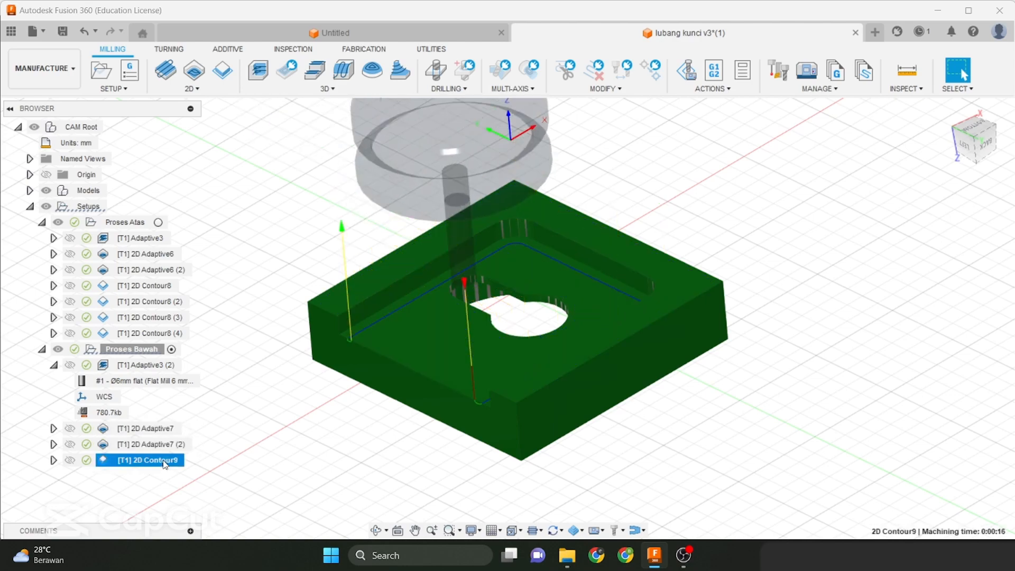
pyautogui.scroll(2, 492, 267)
pyautogui.keyDown('shift'); pyautogui.moveTo(584, 264); pyautogui.dragTo(964, 74, button='middle'); pyautogui.keyUp('shift')
pyautogui.keyDown('shift'); pyautogui.moveTo(604, 287); pyautogui.dragTo(577, 320, button='middle'); pyautogui.keyUp('shift')
pyautogui.scroll(-2, 569, 268)
pyautogui.scroll(2, 558, 313)
pyautogui.scroll(-2, 564, 295)
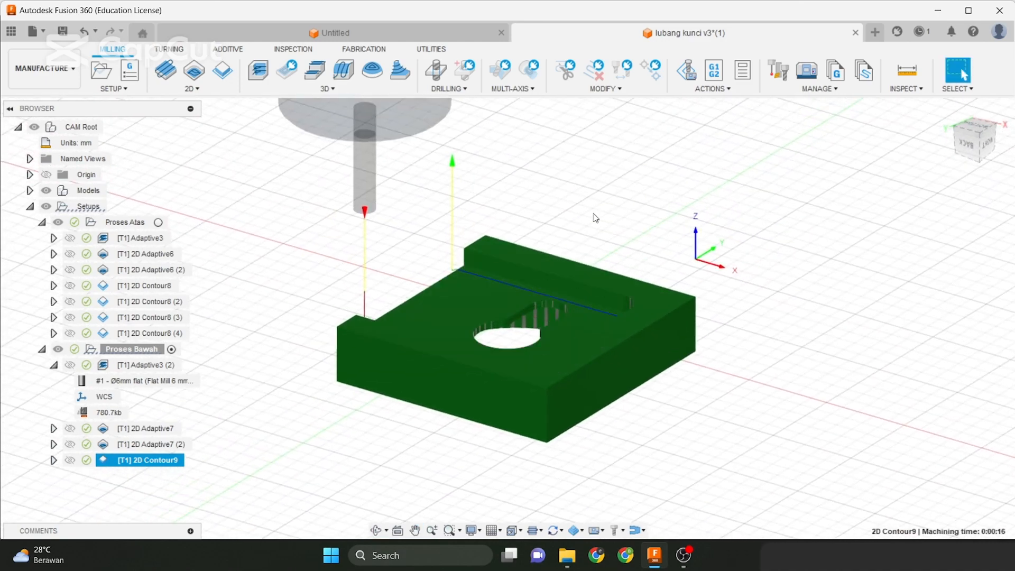
# Simulate the Proses Bawah setup at a reduced playback speed and pause during the first cut of Adaptive3 (2)
pyautogui.click(137, 351)
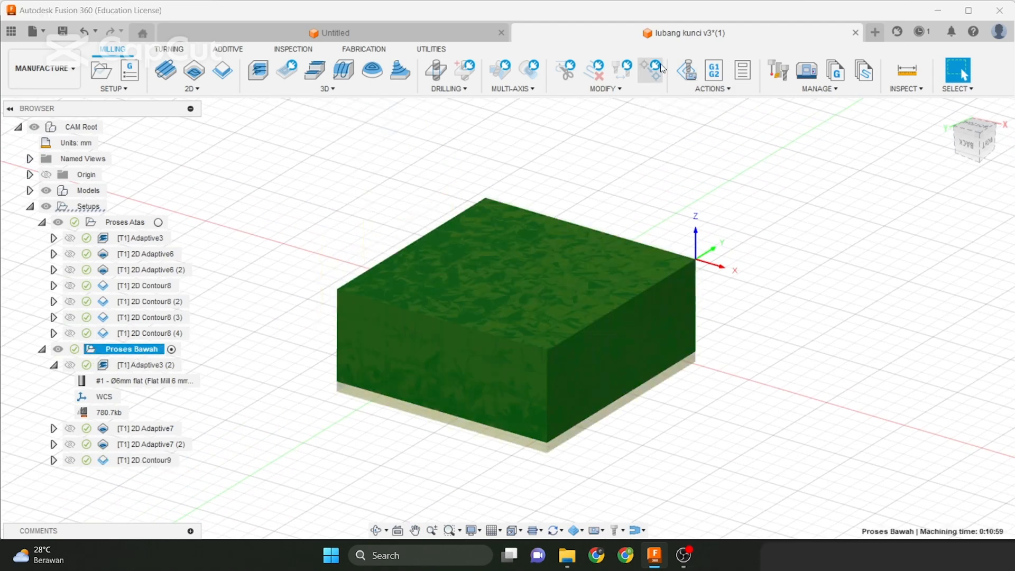
pyautogui.click(689, 74)
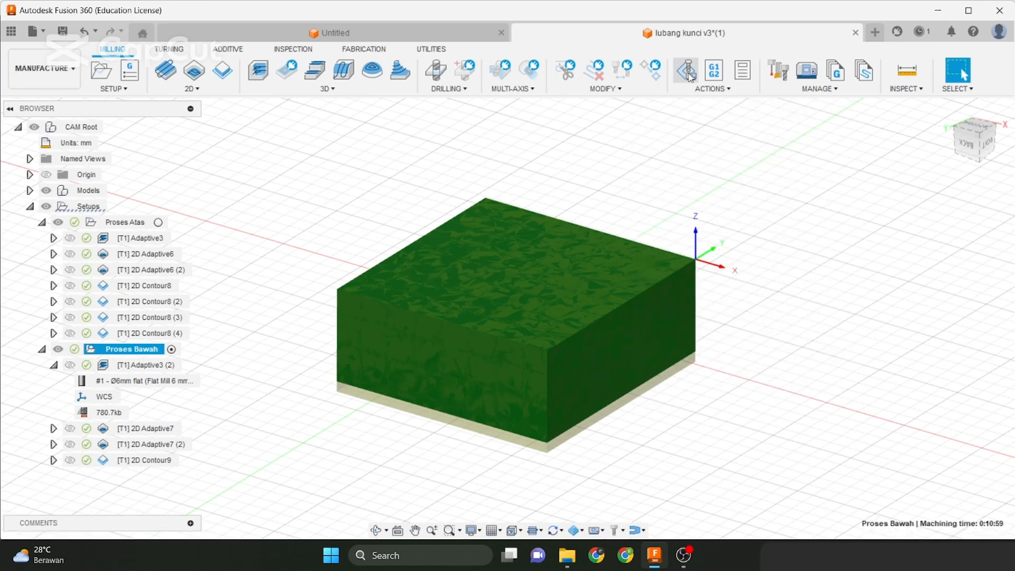
pyautogui.moveTo(548, 500); pyautogui.dragTo(541, 502)
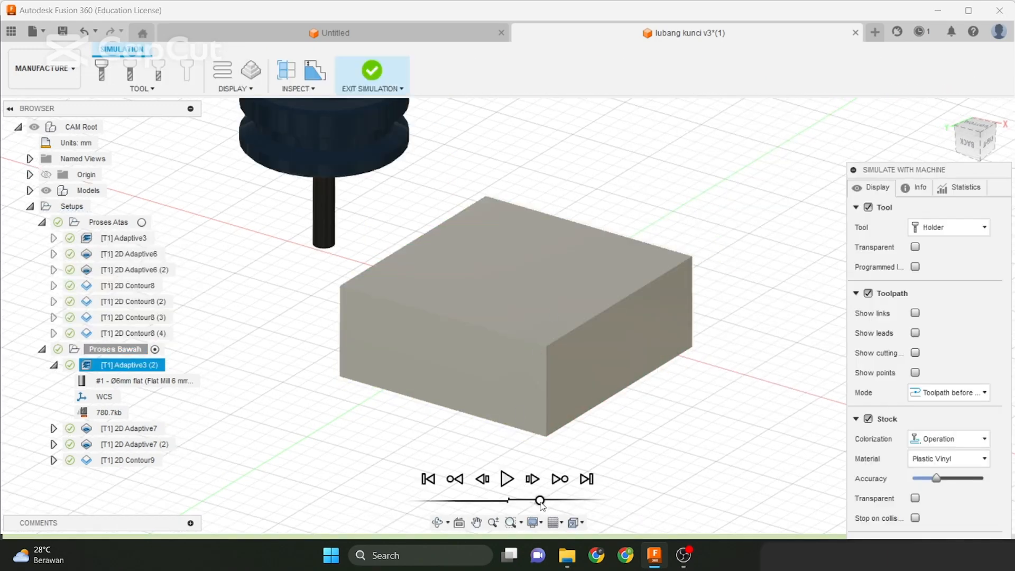
pyautogui.click(507, 479)
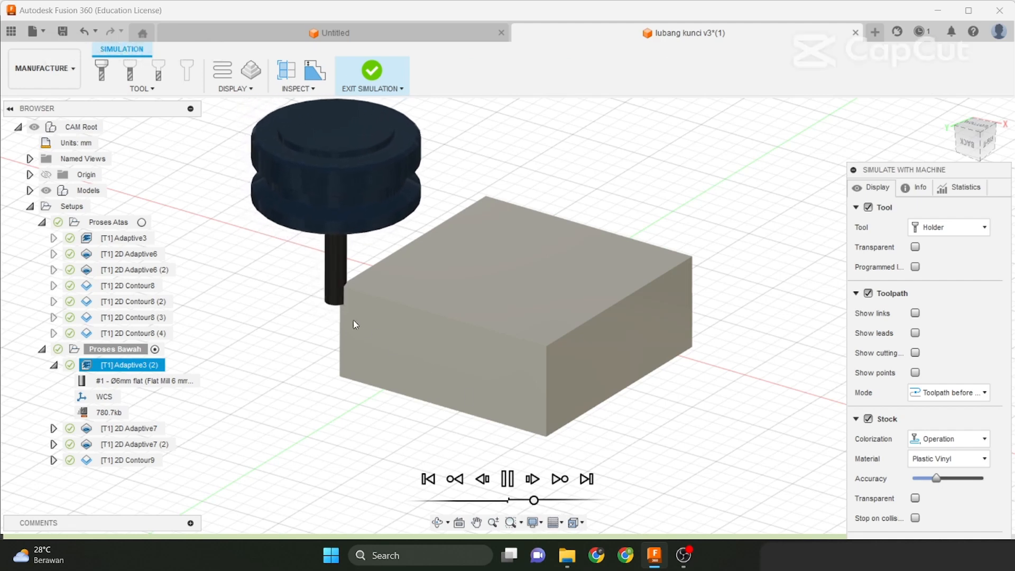
pyautogui.scroll(2, 344, 296)
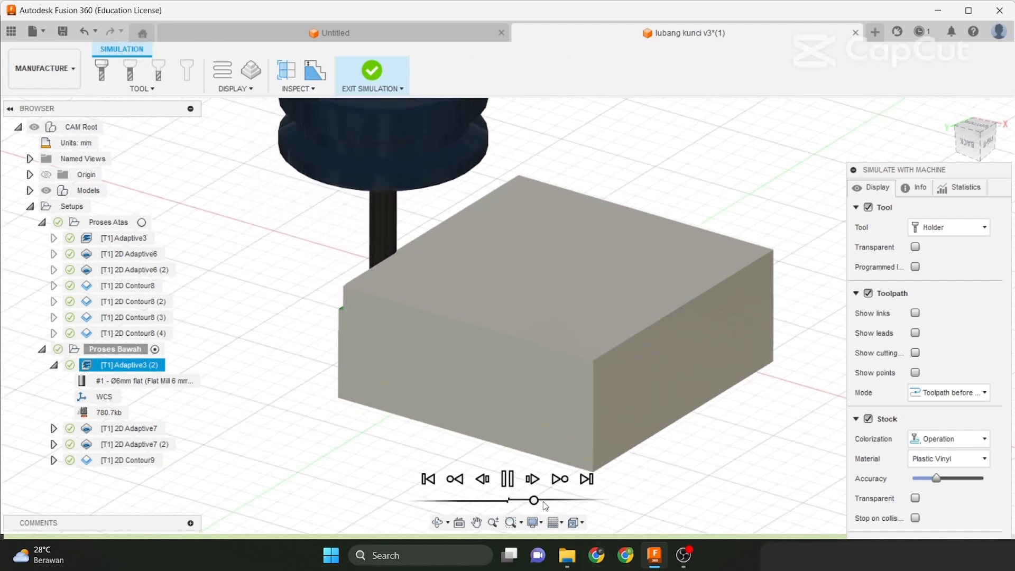
pyautogui.click(508, 479)
# Examine the first adaptive cut up close around the tool tip and along the stock's side
pyautogui.keyDown('shift'); pyautogui.moveTo(523, 351); pyautogui.dragTo(384, 407, button='middle'); pyautogui.keyUp('shift')
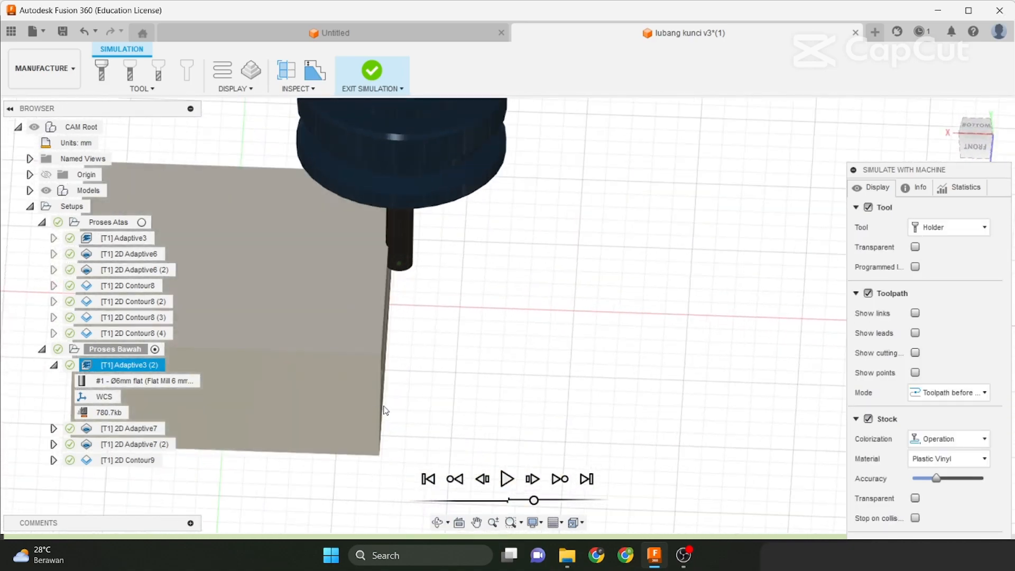
pyautogui.scroll(2, 372, 216)
pyautogui.scroll(2, 372, 216)
pyautogui.keyDown('shift'); pyautogui.moveTo(396, 275); pyautogui.dragTo(409, 270, button='middle'); pyautogui.keyUp('shift')
pyautogui.scroll(3, 409, 270)
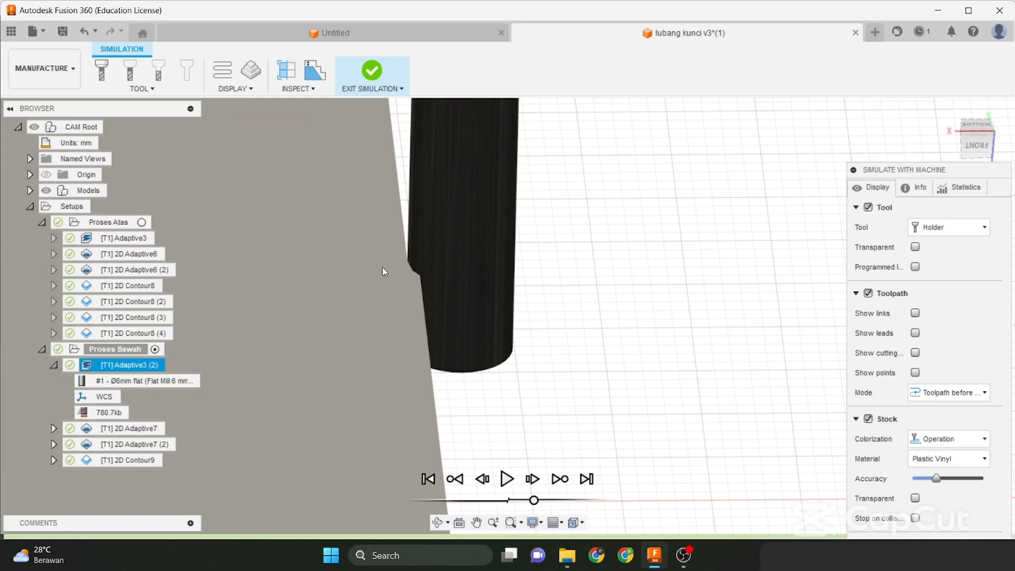
pyautogui.scroll(-5, 436, 275)
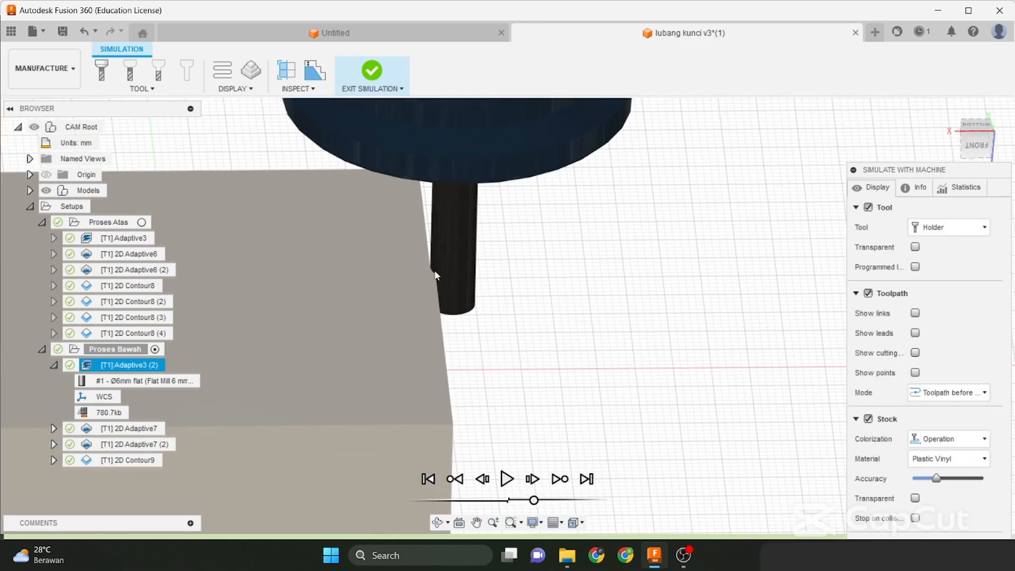
pyautogui.moveTo(437, 277)
pyautogui.keyDown('shift'); pyautogui.mouseDown(button='middle')
pyautogui.moveTo(376, 280)
pyautogui.moveTo(390, 263)
pyautogui.moveTo(281, 282)
pyautogui.moveTo(431, 269)
pyautogui.mouseUp(button='middle'); pyautogui.keyUp('shift')
pyautogui.scroll(3, 433, 268)
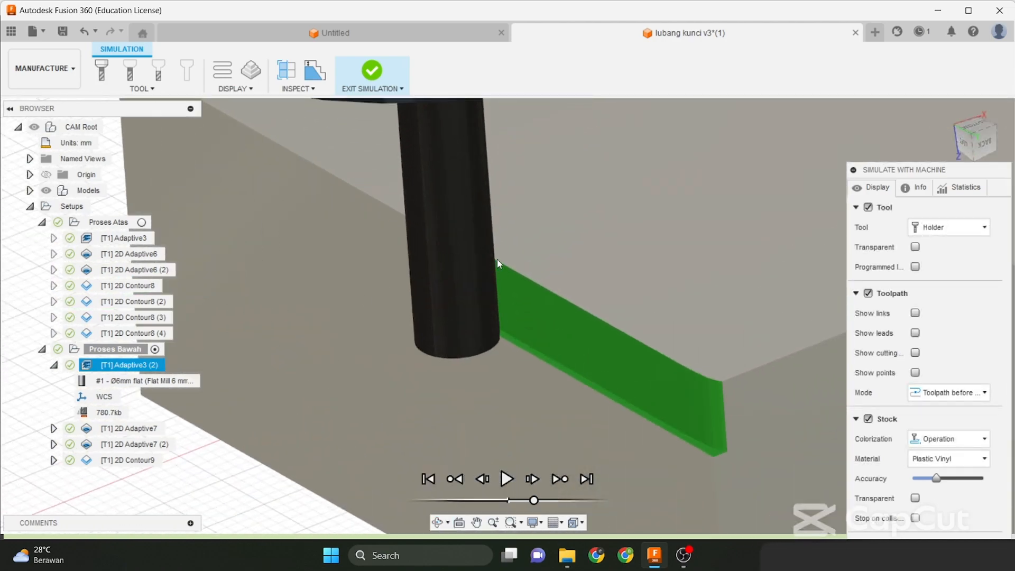
pyautogui.keyDown('shift'); pyautogui.moveTo(497, 259); pyautogui.dragTo(663, 277, button='middle'); pyautogui.keyUp('shift')
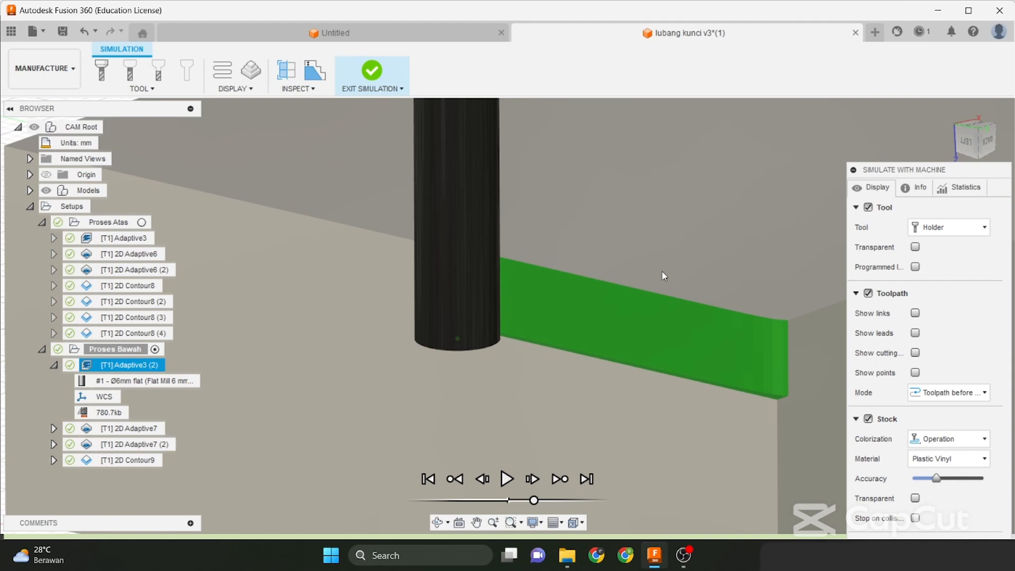
# Check the first cut's depth in the straight left side view and read the tool's position in the simulation info
pyautogui.click(963, 155)
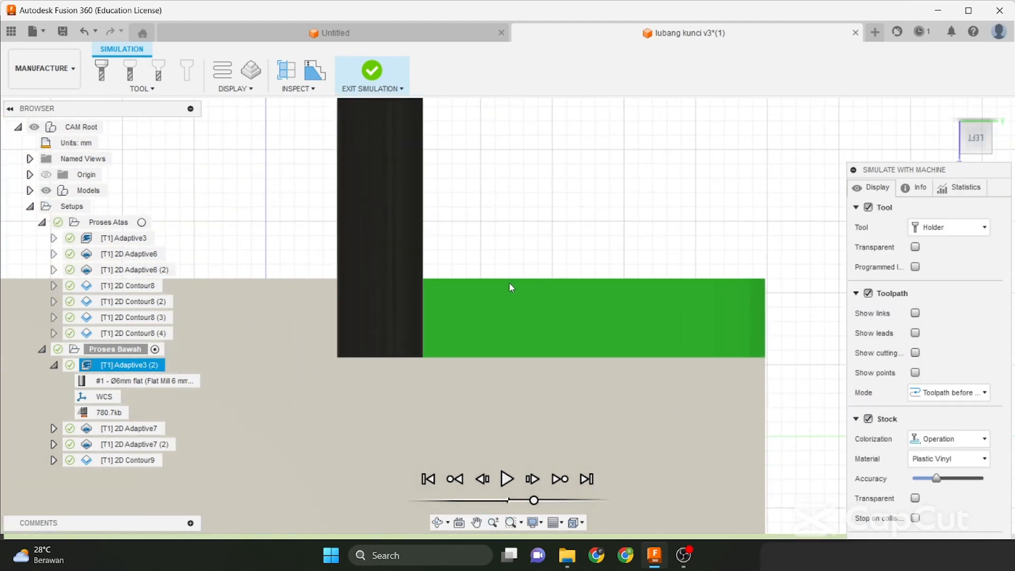
pyautogui.scroll(5, 418, 281)
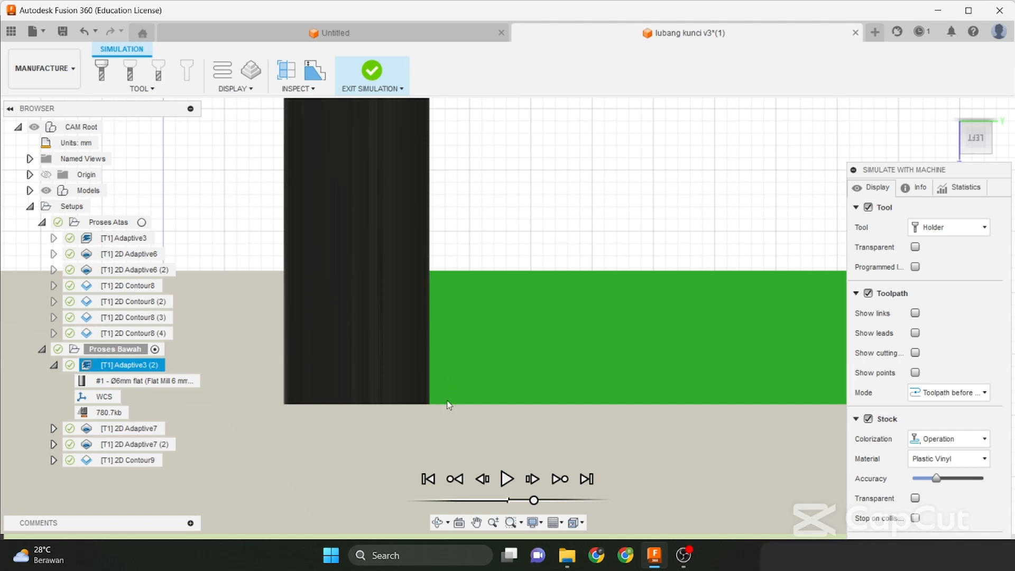
pyautogui.click(919, 188)
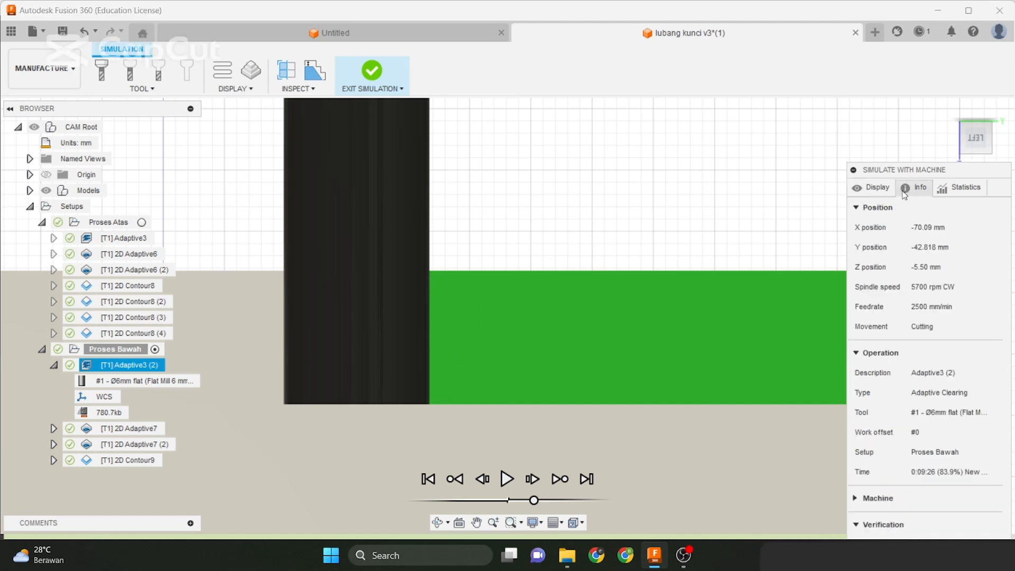
pyautogui.click(886, 192)
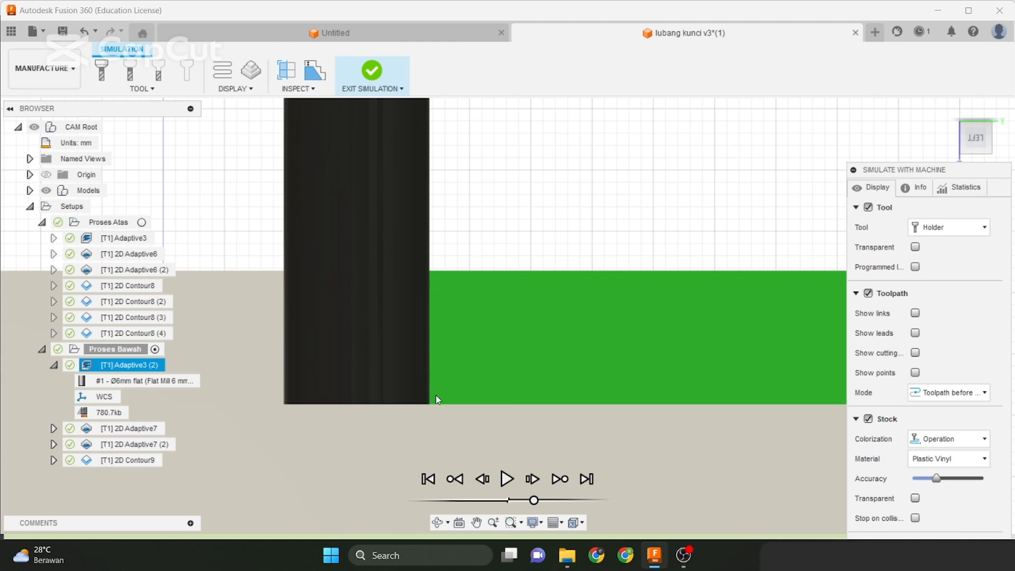
# Resume the simulation with the whole stock in view and raise the playback speed to watch the adaptive roughing
pyautogui.scroll(-4, 436, 395)
pyautogui.keyDown('shift'); pyautogui.moveTo(478, 374); pyautogui.dragTo(332, 339, button='middle'); pyautogui.keyUp('shift')
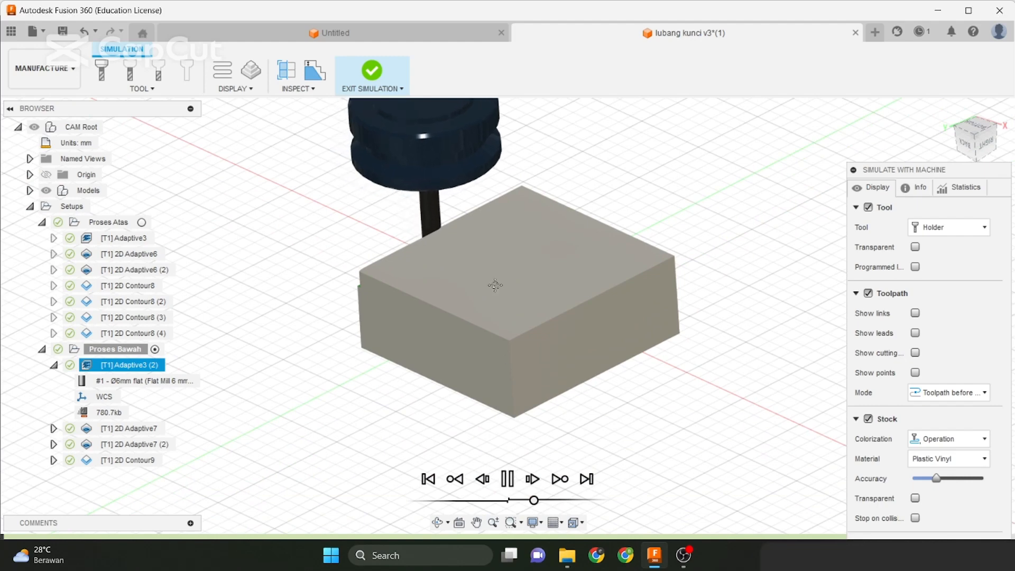
pyautogui.moveTo(495, 286); pyautogui.dragTo(468, 300, button='middle')
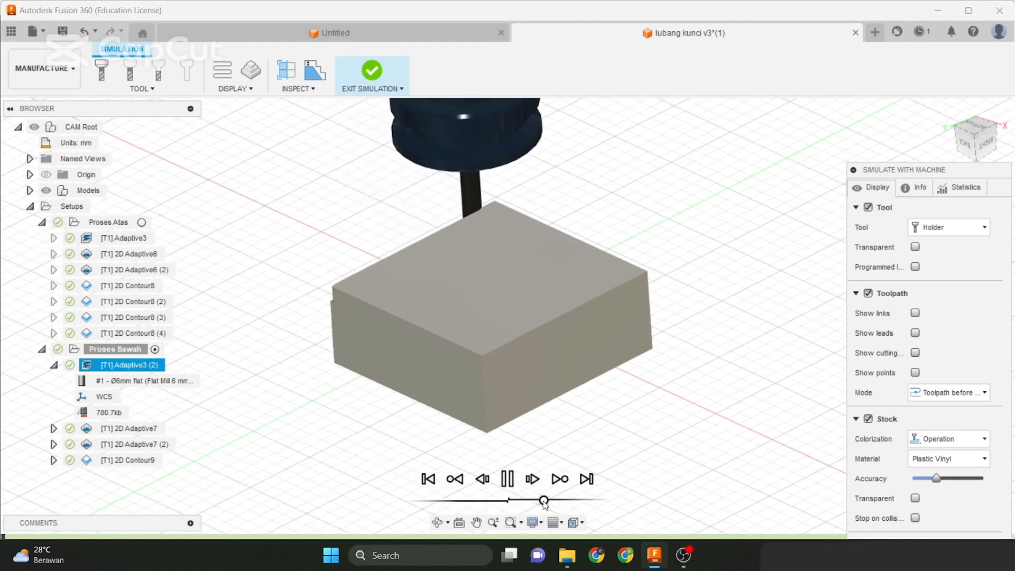
pyautogui.moveTo(544, 503); pyautogui.dragTo(551, 505)
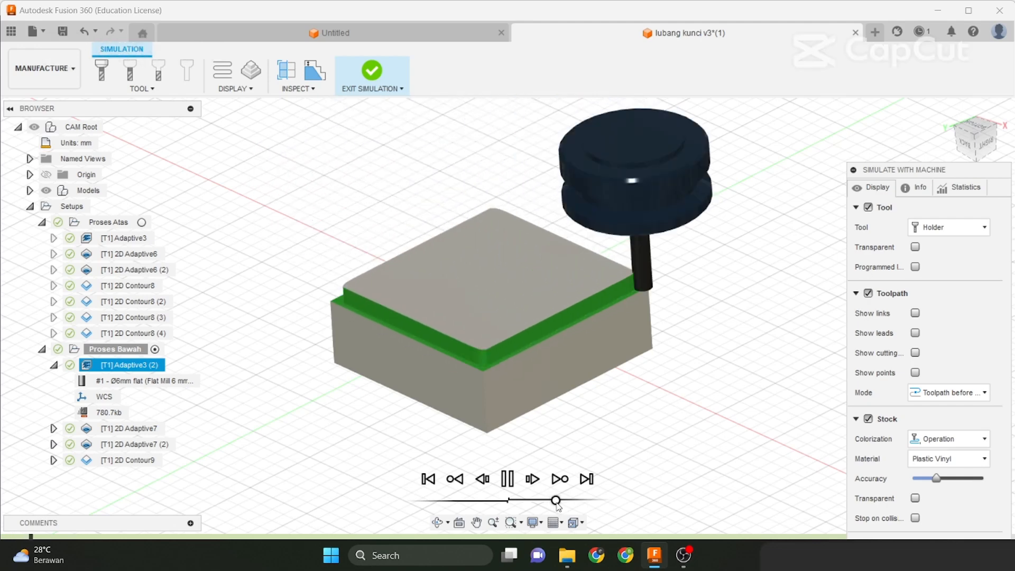
pyautogui.moveTo(554, 505); pyautogui.dragTo(559, 505)
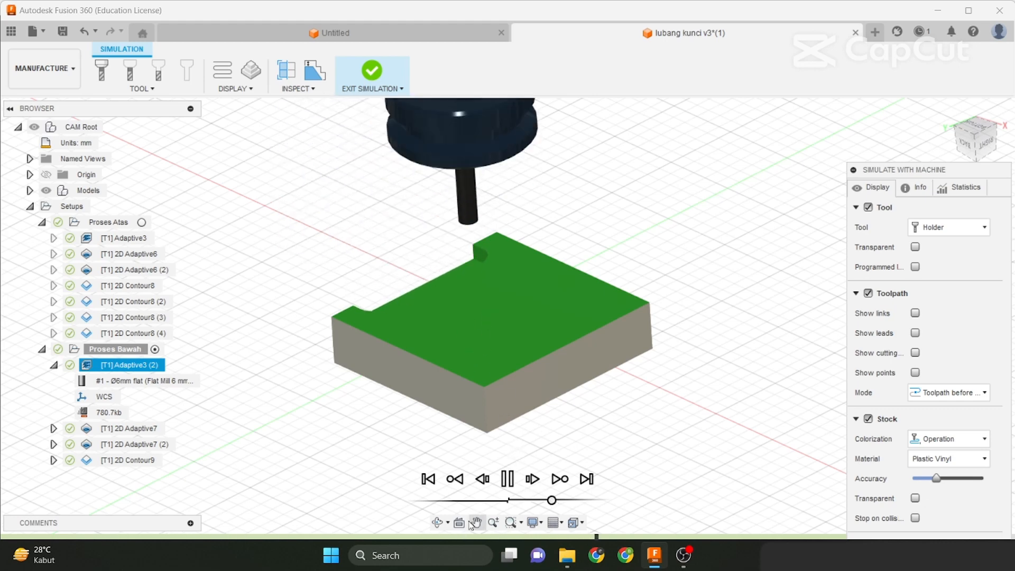
# Rewind the simulation to mid-roughing, replay it, and pause at the next depth level's edge cut to read the tool's Z position
pyautogui.click(459, 535)
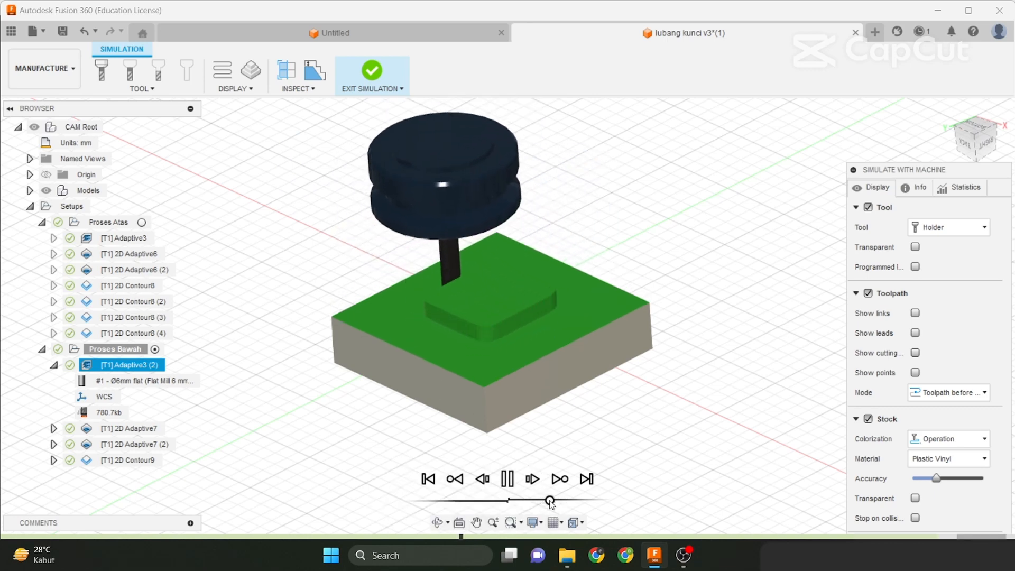
pyautogui.moveTo(550, 500); pyautogui.dragTo(553, 497)
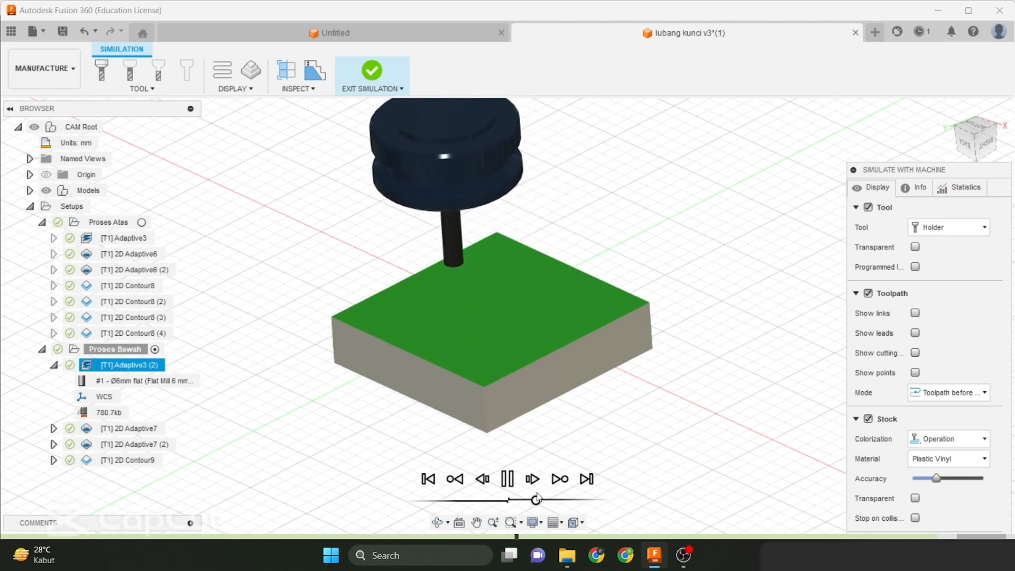
pyautogui.keyDown('shift'); pyautogui.moveTo(384, 348); pyautogui.dragTo(475, 368, button='middle'); pyautogui.keyUp('shift')
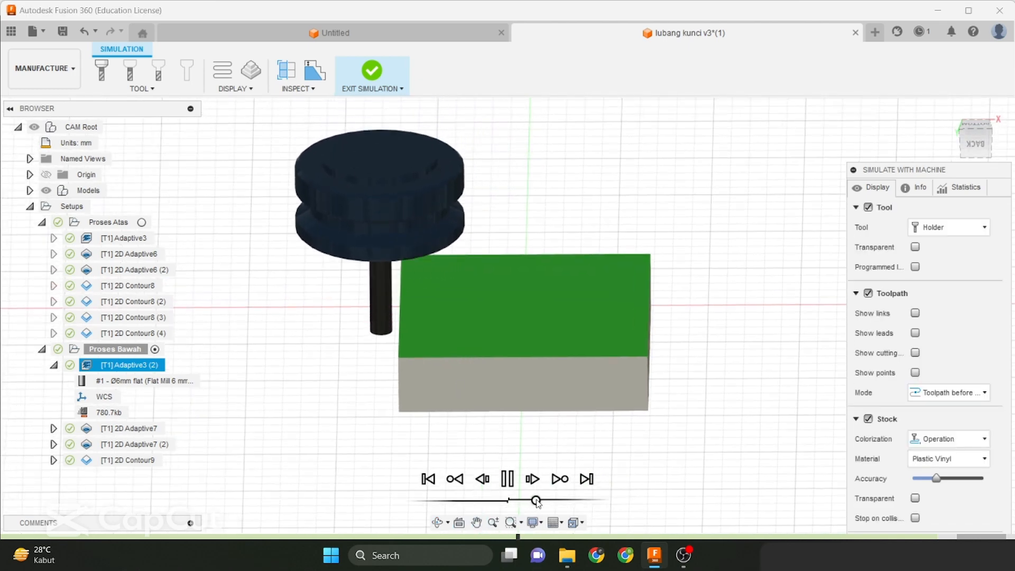
pyautogui.keyDown('shift'); pyautogui.moveTo(512, 466); pyautogui.dragTo(855, 245, button='middle'); pyautogui.keyUp('shift')
pyautogui.click(916, 188)
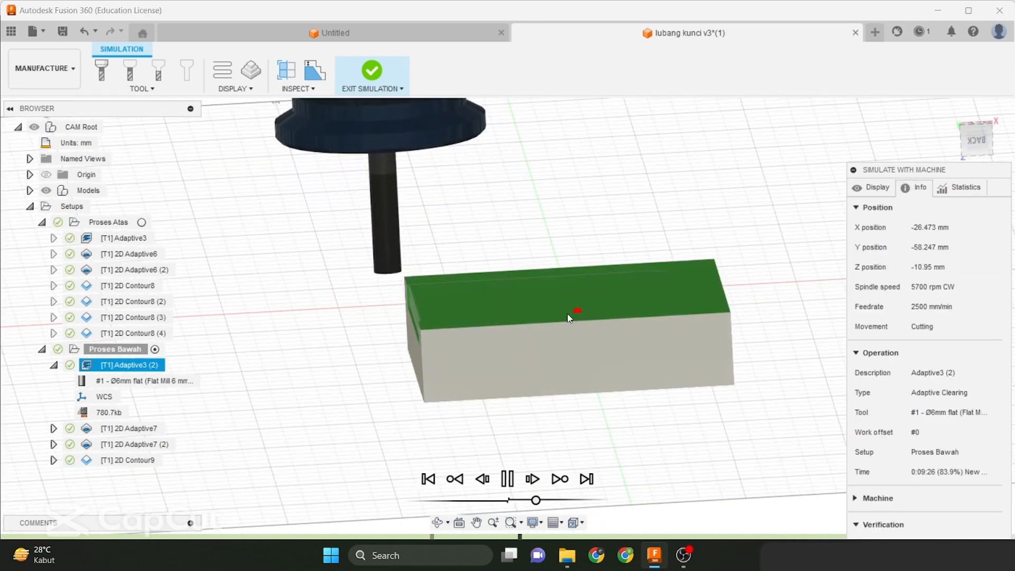
pyautogui.click(508, 479)
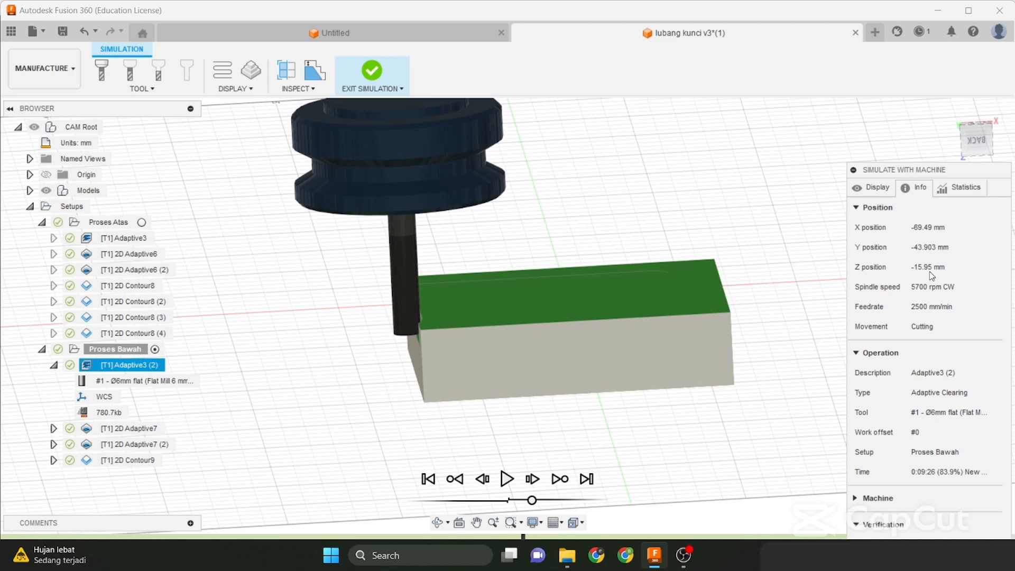
# Inspect the paused edge cut from the stock's side and above, resume the simulation and adjust its playback speed through the adaptive roughing
pyautogui.moveTo(728, 327)
pyautogui.keyDown('shift'); pyautogui.mouseDown(button='middle')
pyautogui.moveTo(727, 313)
pyautogui.moveTo(724, 326)
pyautogui.mouseUp(button='middle'); pyautogui.keyUp('shift')
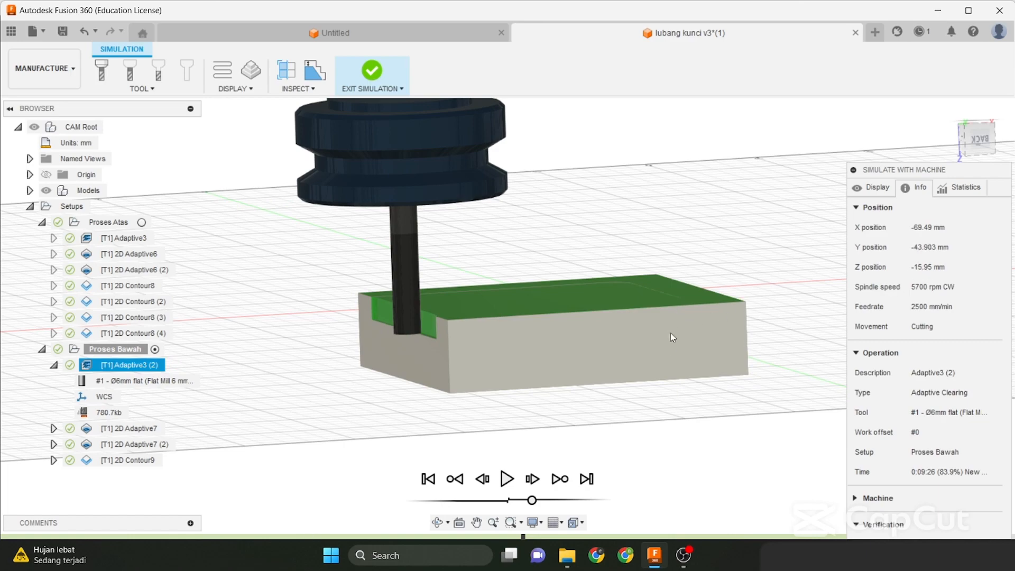
pyautogui.keyDown('shift'); pyautogui.moveTo(677, 368); pyautogui.dragTo(541, 492, button='middle'); pyautogui.keyUp('shift')
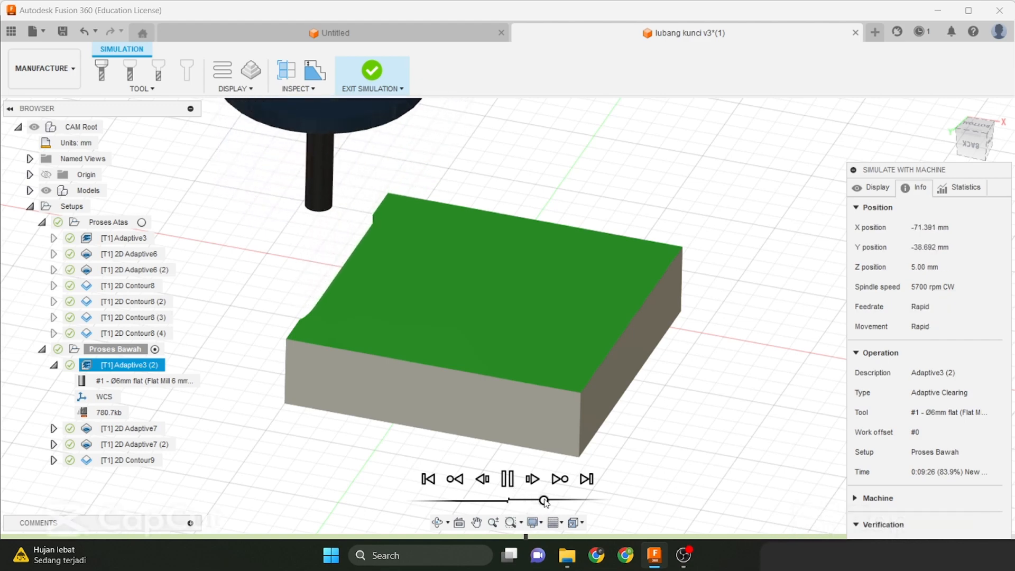
pyautogui.moveTo(533, 501); pyautogui.dragTo(558, 500)
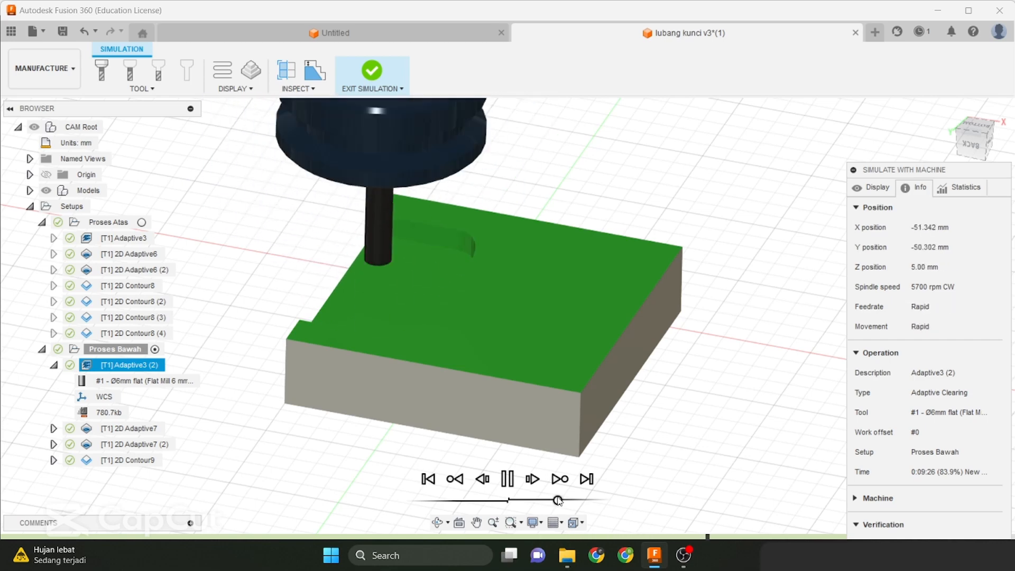
pyautogui.moveTo(558, 501); pyautogui.dragTo(547, 501)
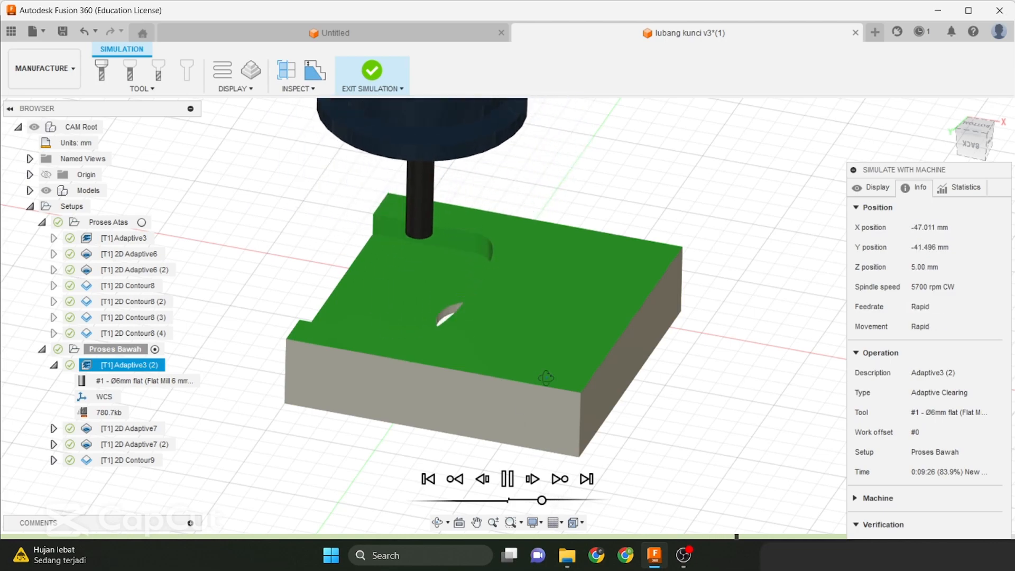
# Examine the adaptive clearing around the keyhole opening up close and from several angles while the simulation runs
pyautogui.moveTo(545, 377)
pyautogui.keyDown('shift'); pyautogui.mouseDown(button='middle')
pyautogui.moveTo(565, 383)
pyautogui.moveTo(534, 379)
pyautogui.mouseUp(button='middle'); pyautogui.keyUp('shift')
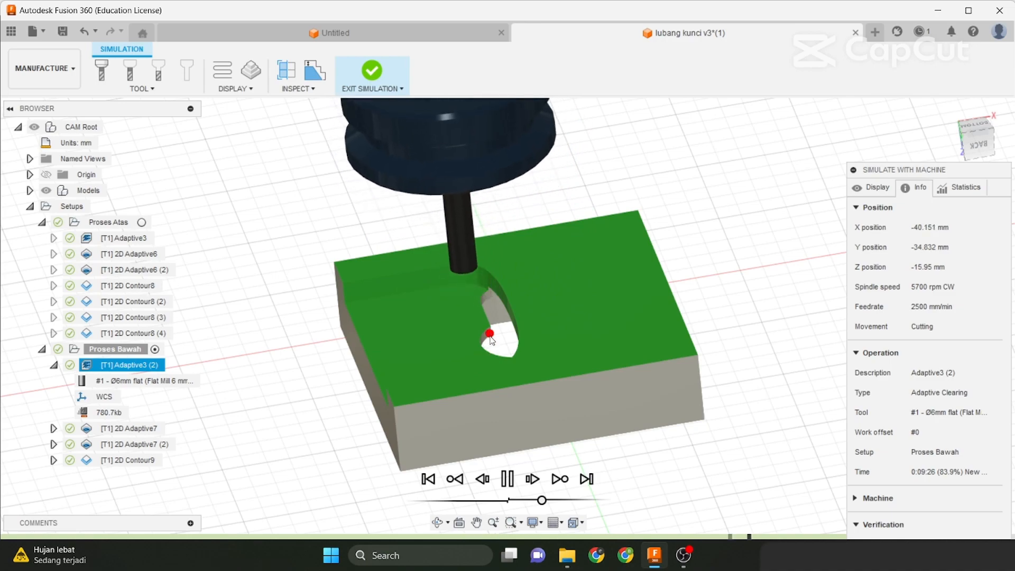
pyautogui.keyDown('shift'); pyautogui.moveTo(491, 362); pyautogui.dragTo(540, 364, button='middle'); pyautogui.keyUp('shift')
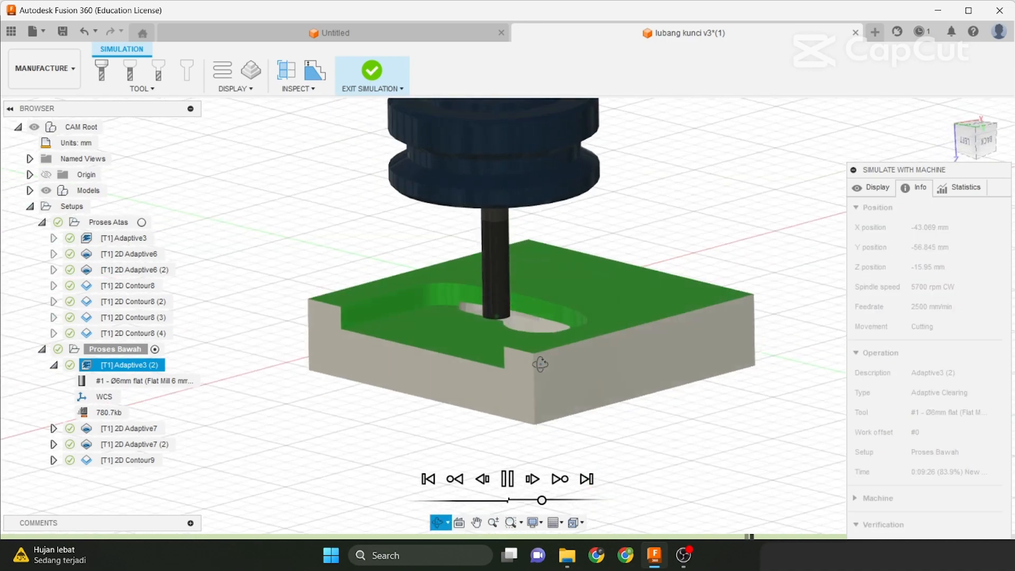
pyautogui.scroll(8, 445, 309)
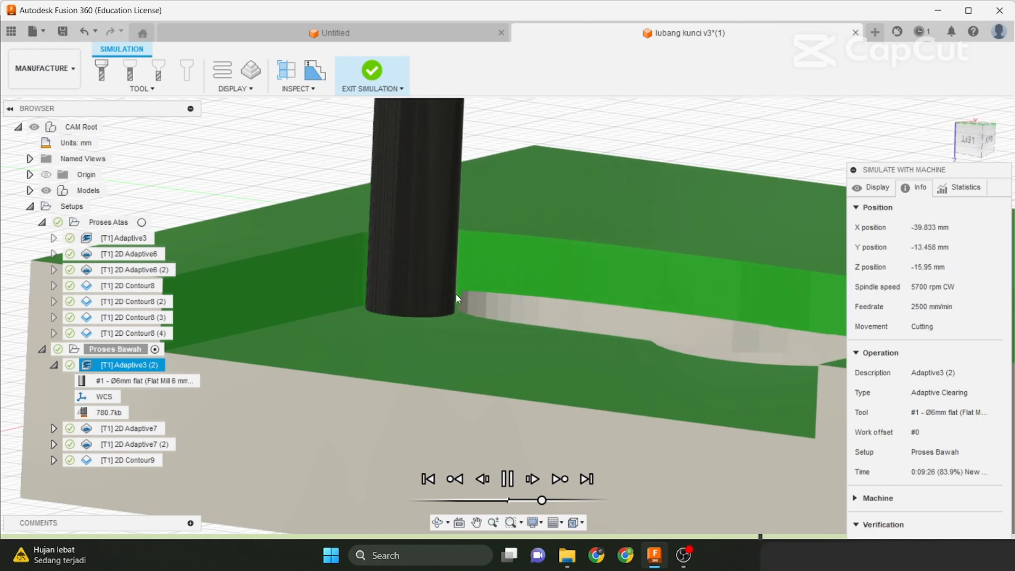
pyautogui.scroll(-4, 462, 298)
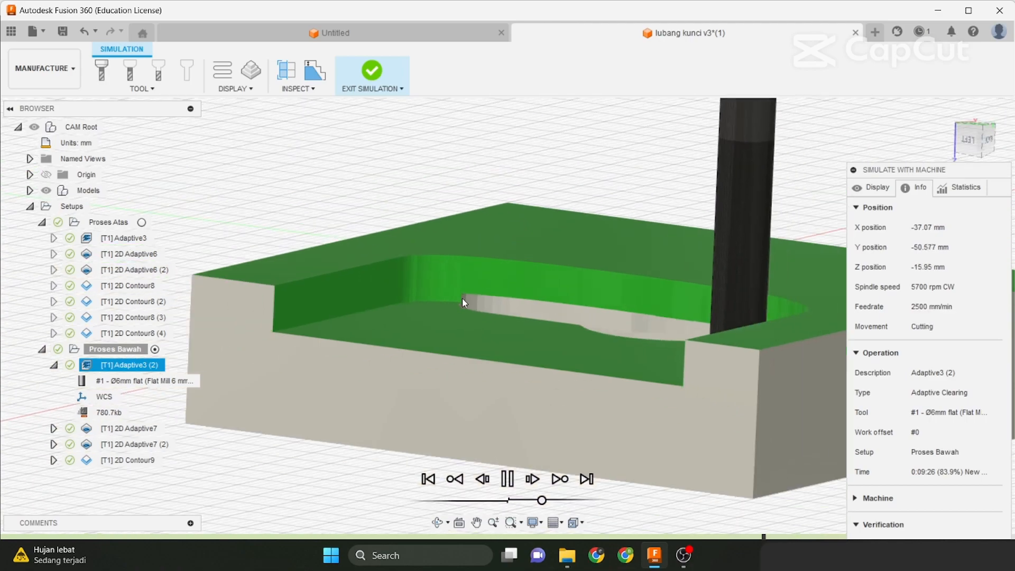
pyautogui.keyDown('shift'); pyautogui.moveTo(444, 313); pyautogui.dragTo(381, 350, button='middle'); pyautogui.keyUp('shift')
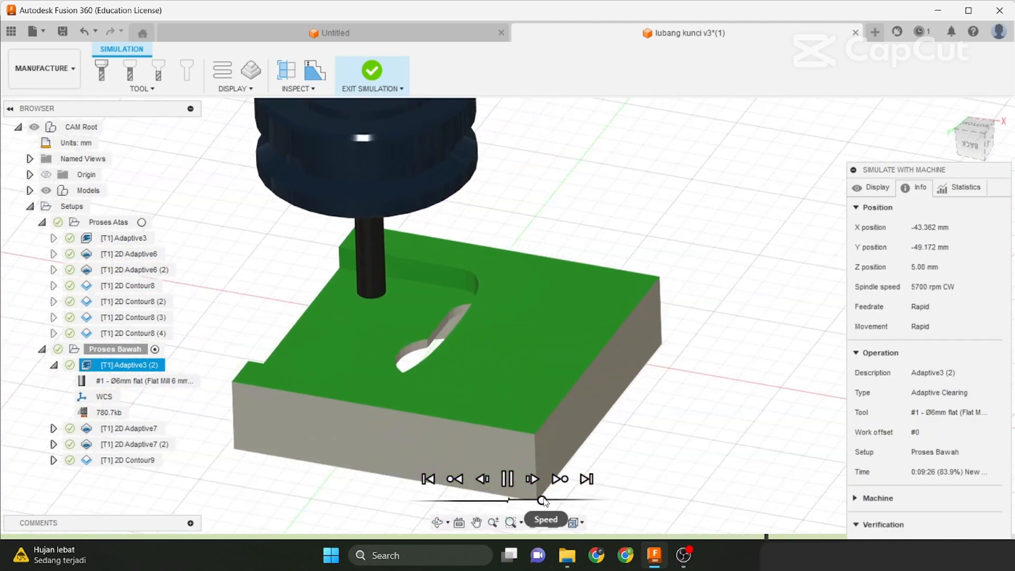
# Vary the playback speed to watch the rest of the roughing, 2D Adaptive7 and 2D Adaptive7 (2) in the simulation
pyautogui.moveTo(542, 500); pyautogui.dragTo(554, 501)
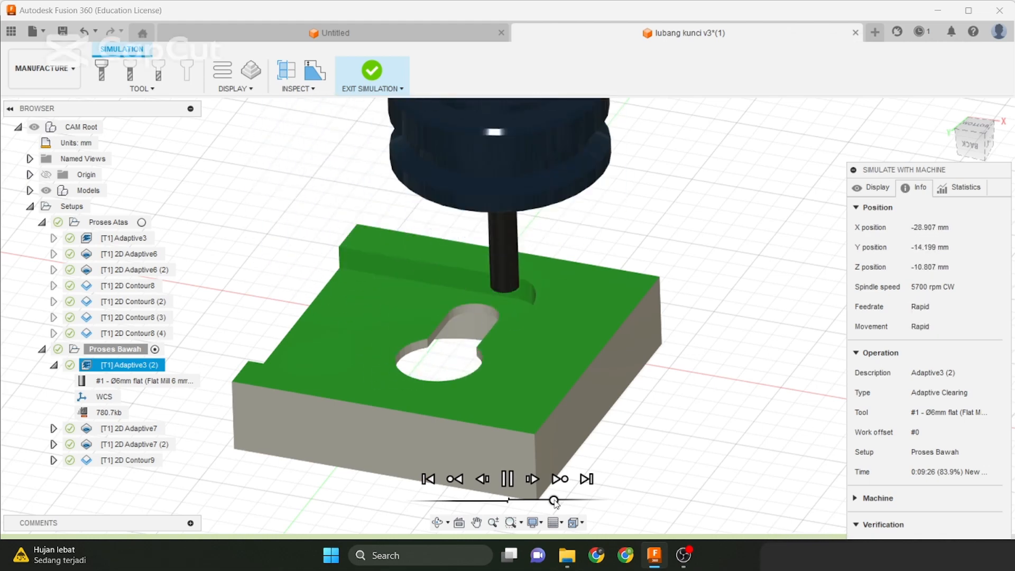
pyautogui.moveTo(553, 499); pyautogui.dragTo(543, 503)
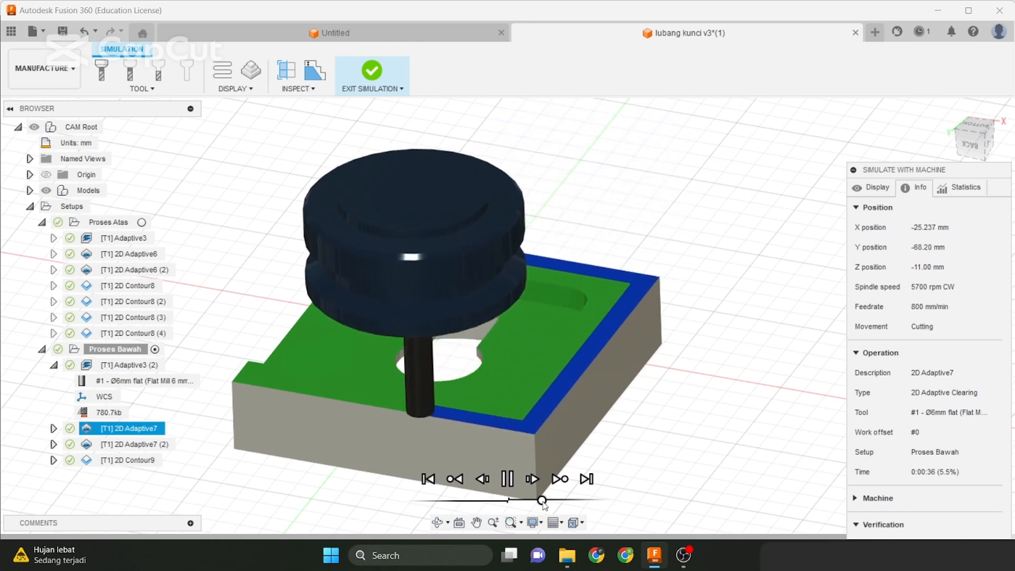
pyautogui.moveTo(542, 501); pyautogui.dragTo(541, 501)
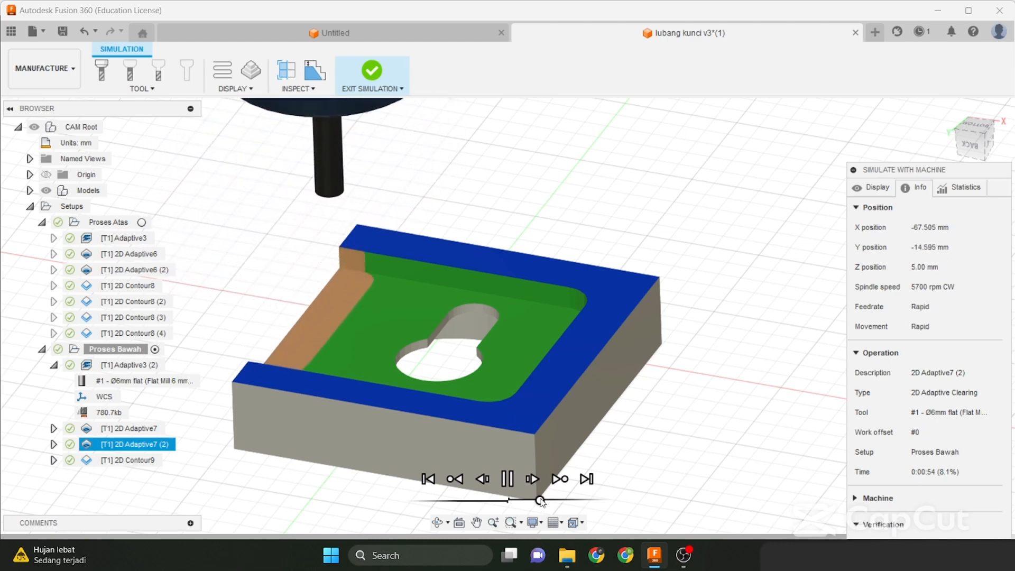
pyautogui.moveTo(541, 501); pyautogui.dragTo(534, 501)
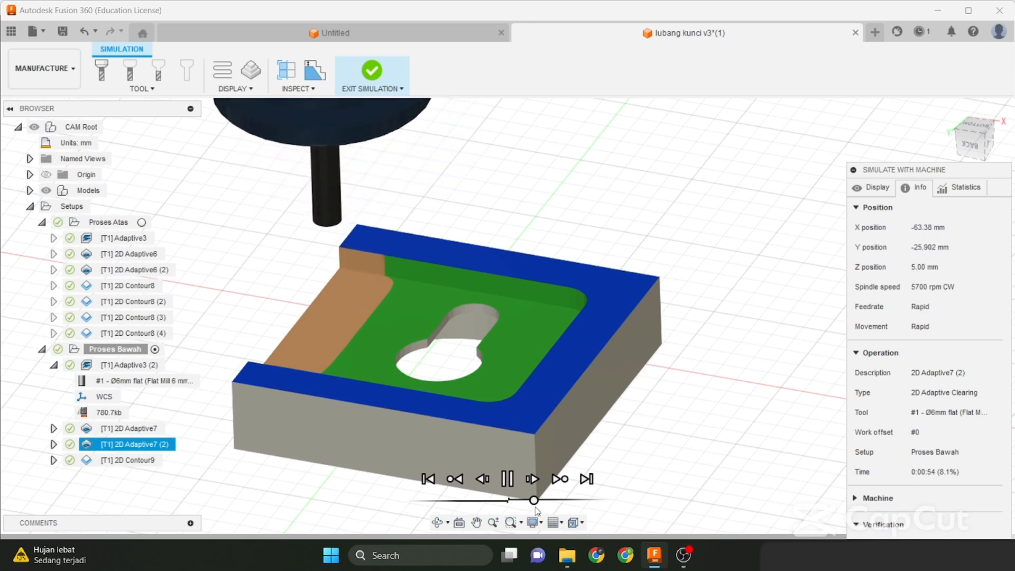
pyautogui.moveTo(539, 502)
pyautogui.mouseDown()
pyautogui.moveTo(555, 505)
pyautogui.moveTo(539, 507)
pyautogui.mouseUp()
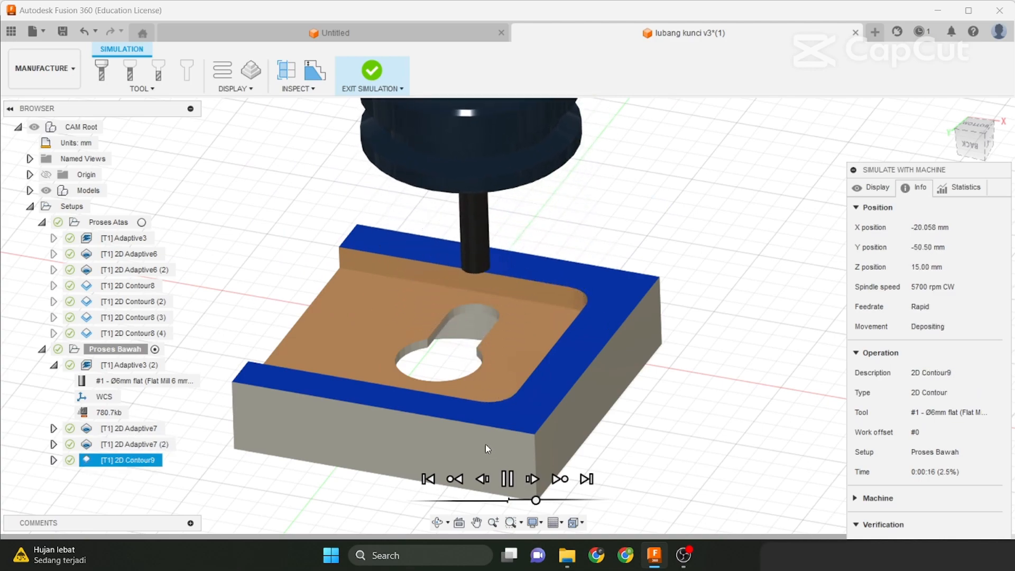
# Watch the 2D Contour9 pass along the pocket walls from several sides, slowing playback before speeding it up again
pyautogui.moveTo(551, 375)
pyautogui.keyDown('shift'); pyautogui.mouseDown(button='middle')
pyautogui.moveTo(574, 344)
pyautogui.moveTo(557, 367)
pyautogui.mouseUp(button='middle'); pyautogui.keyUp('shift')
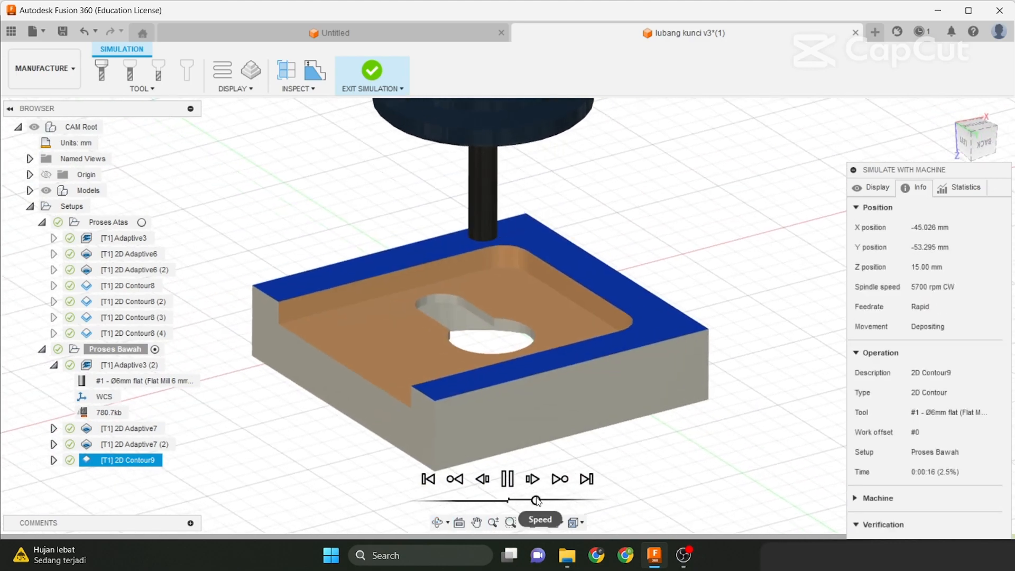
pyautogui.moveTo(535, 501); pyautogui.dragTo(532, 500)
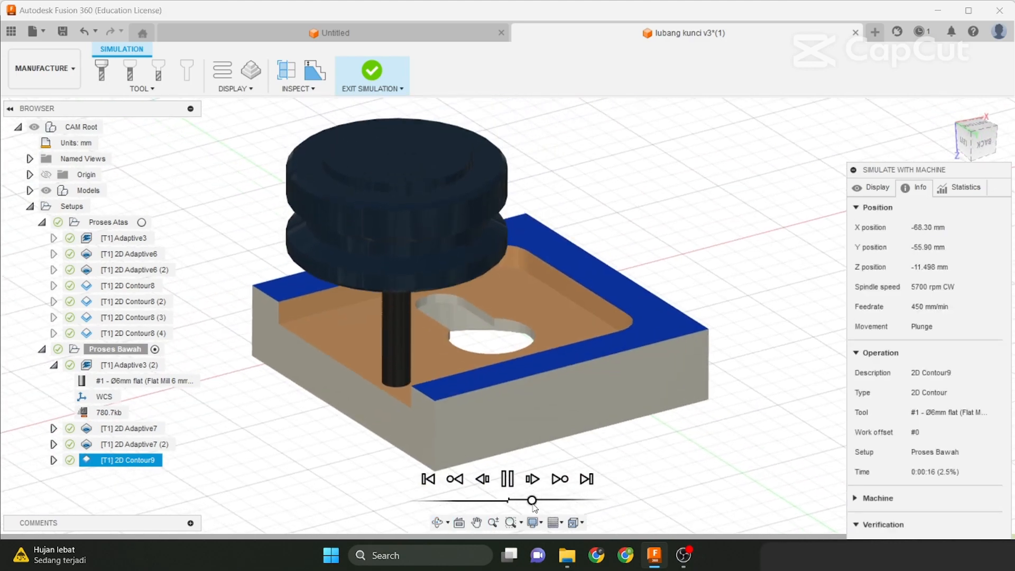
pyautogui.keyDown('shift'); pyautogui.moveTo(471, 421); pyautogui.dragTo(601, 406, button='middle'); pyautogui.keyUp('shift')
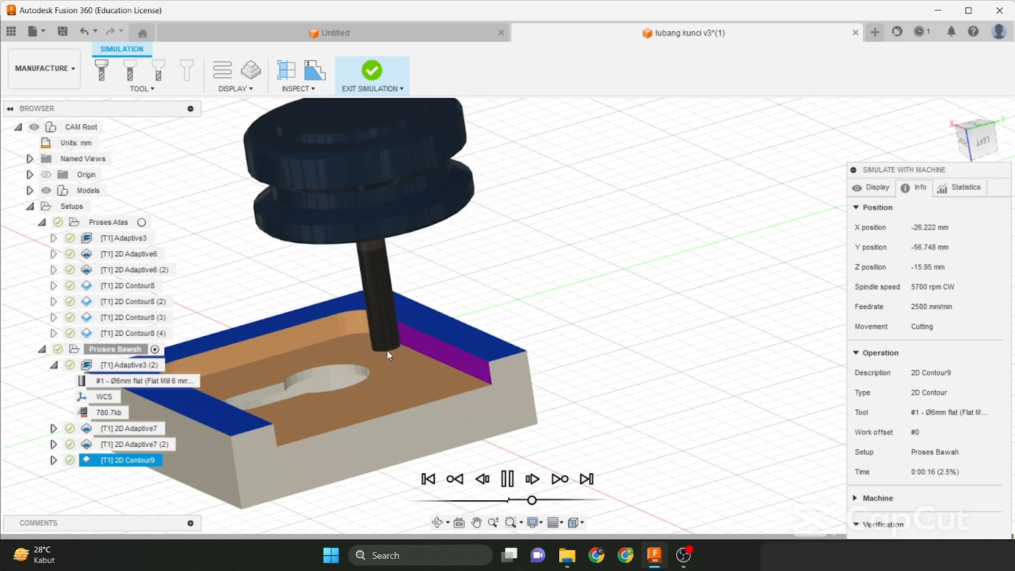
pyautogui.keyDown('shift'); pyautogui.moveTo(476, 386); pyautogui.dragTo(636, 401, button='middle'); pyautogui.keyUp('shift')
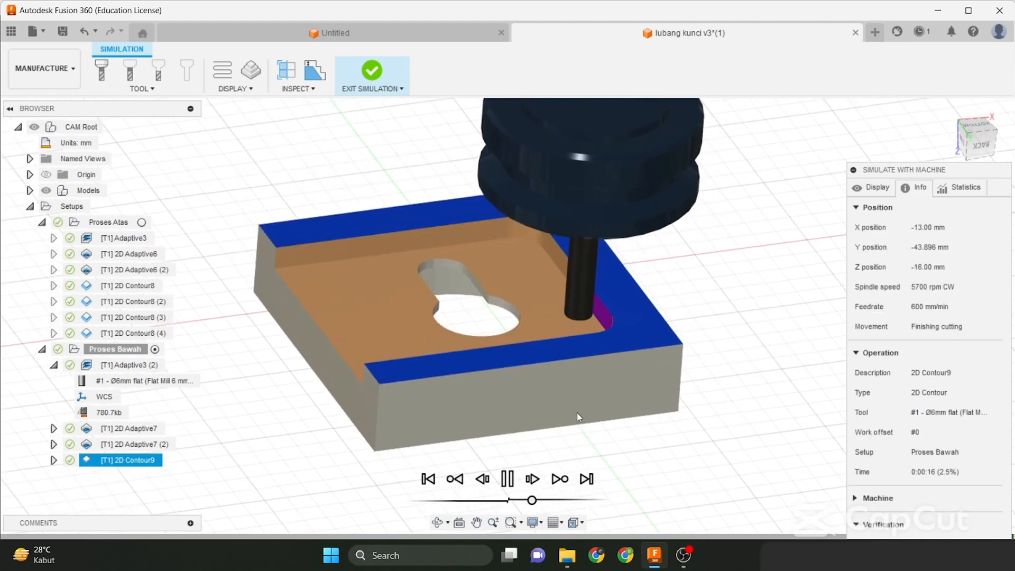
pyautogui.moveTo(532, 500); pyautogui.dragTo(537, 501)
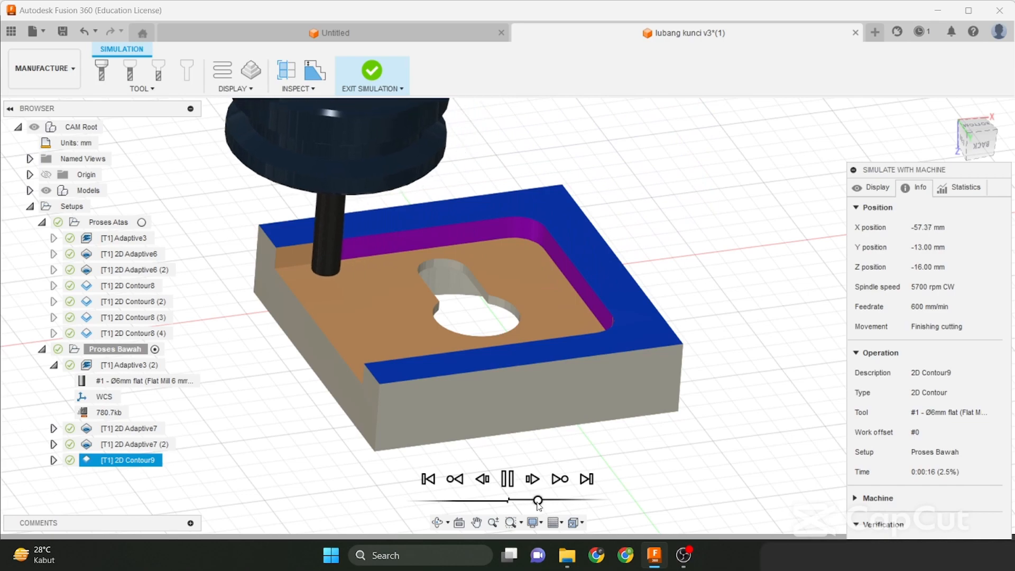
# Inspect the simulated part's pocket, finished walls and keyhole opening from low and high angles
pyautogui.scroll(-2, 598, 412)
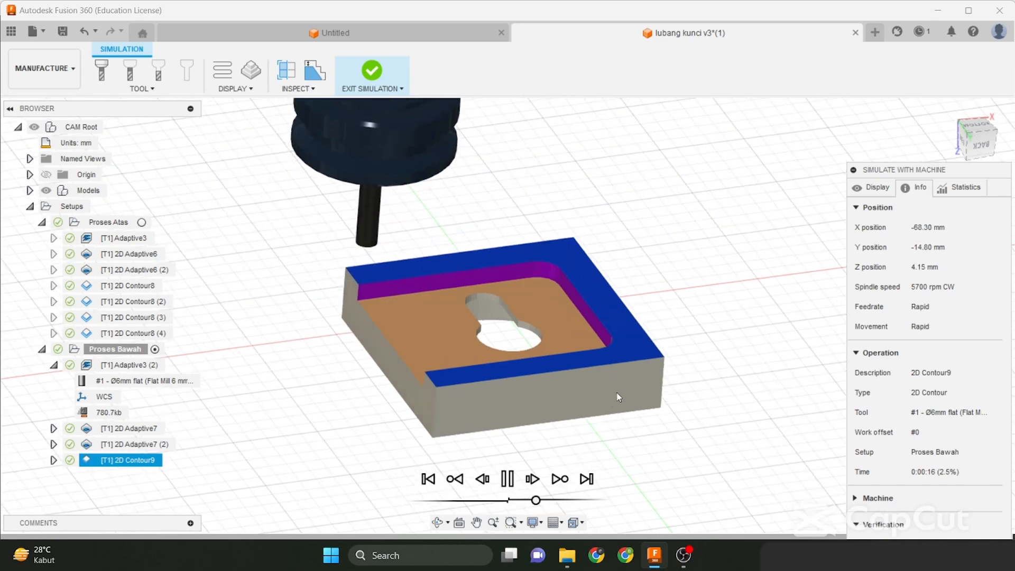
pyautogui.moveTo(617, 397)
pyautogui.keyDown('shift'); pyautogui.mouseDown(button='middle')
pyautogui.moveTo(580, 380)
pyautogui.moveTo(601, 384)
pyautogui.mouseUp(button='middle'); pyautogui.keyUp('shift')
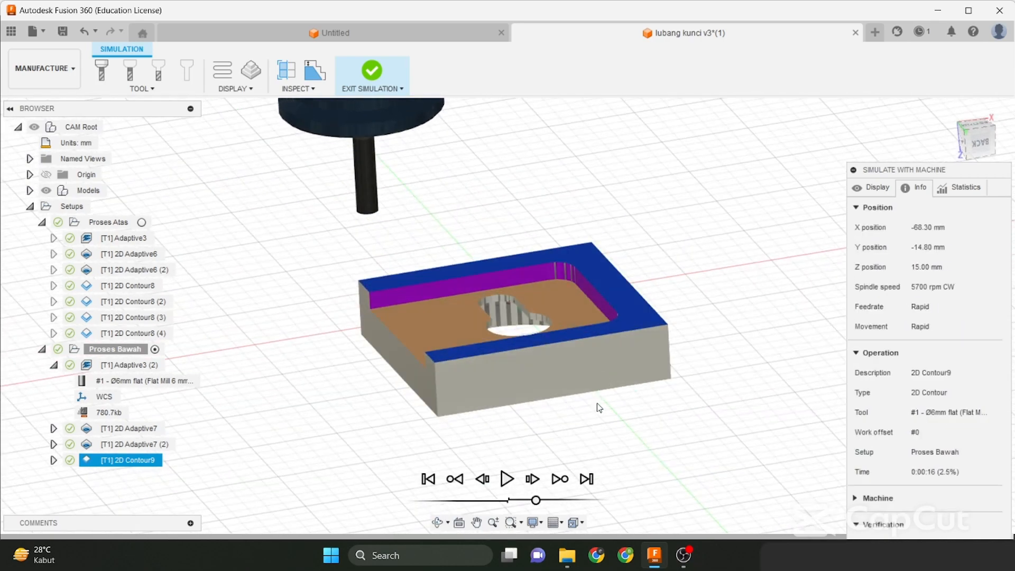
pyautogui.moveTo(545, 332)
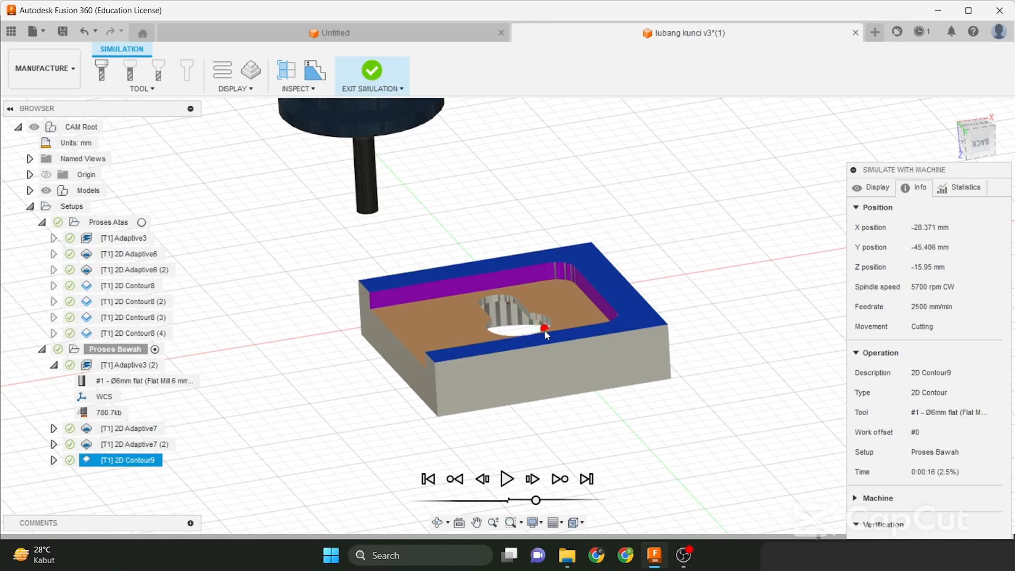
pyautogui.keyDown('shift'); pyautogui.moveTo(545, 332); pyautogui.dragTo(605, 437, button='middle'); pyautogui.keyUp('shift')
# Close the machine simulation and collapse the details of Adaptive3 (2) in the Proses Bawah setup
pyautogui.moveTo(934, 178); pyautogui.dragTo(910, 68)
pyautogui.click(952, 497)
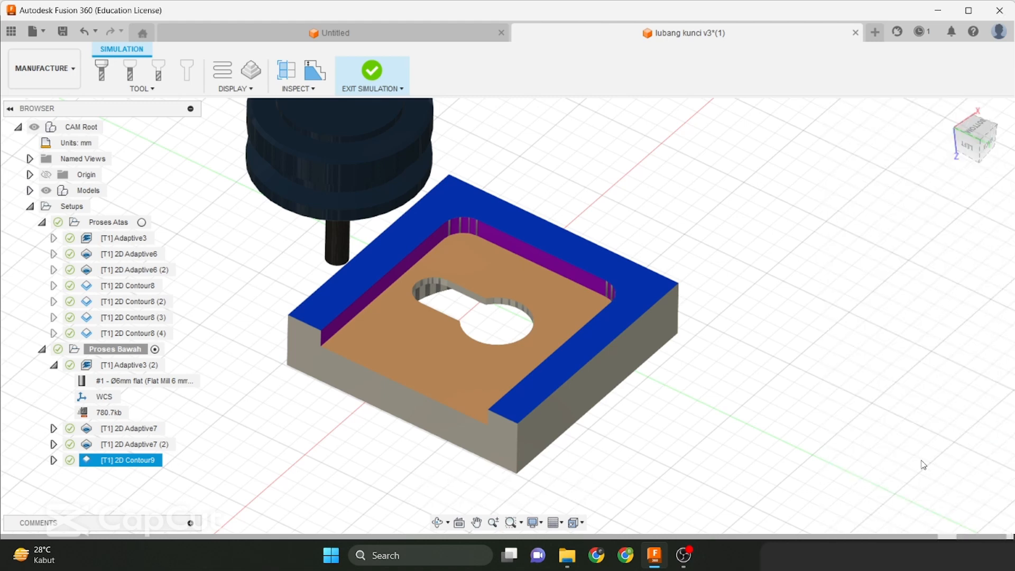
pyautogui.click(53, 365)
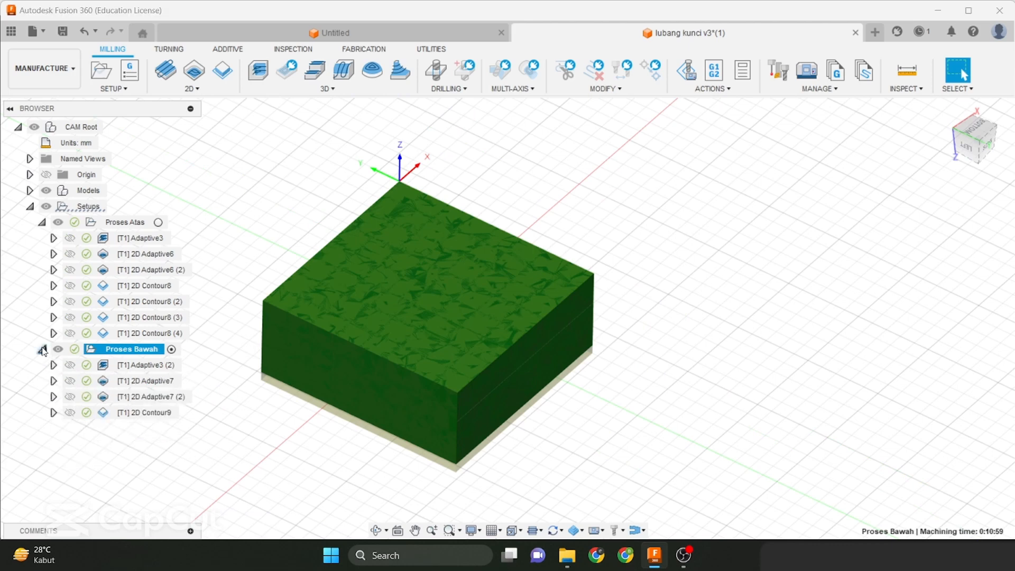
# Select the 2D Contour9 operation and examine its toolpath along the pocket walls from above and from the open side
pyautogui.moveTo(337, 312); pyautogui.dragTo(382, 325, button='middle')
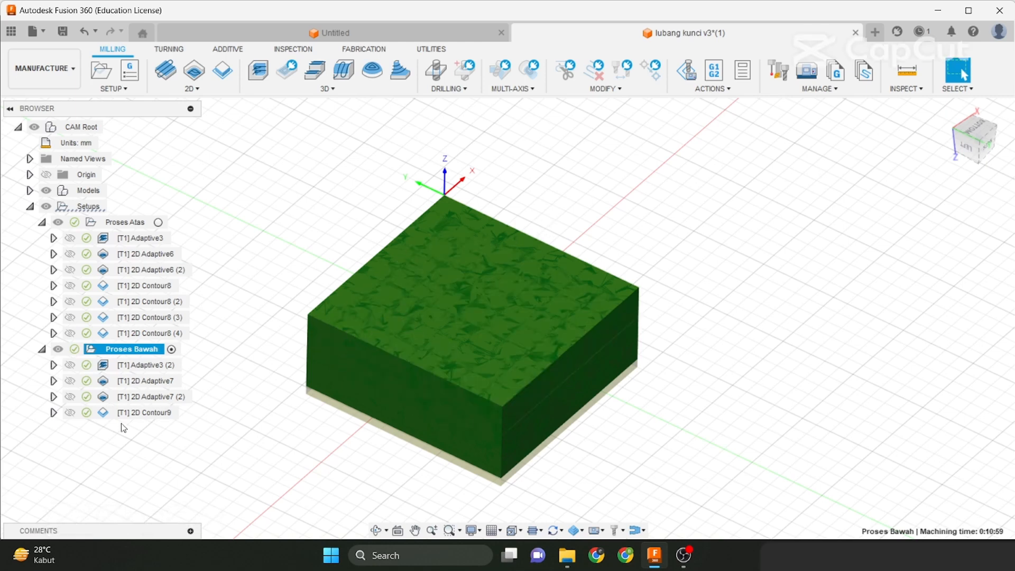
pyautogui.click(143, 413)
pyautogui.moveTo(467, 292); pyautogui.dragTo(514, 286, button='middle')
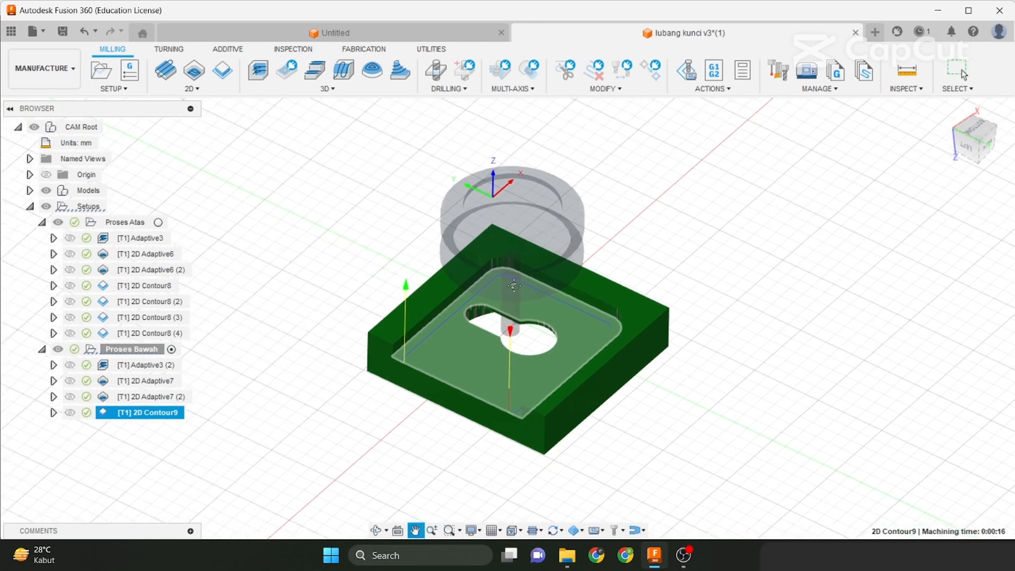
pyautogui.scroll(2, 531, 268)
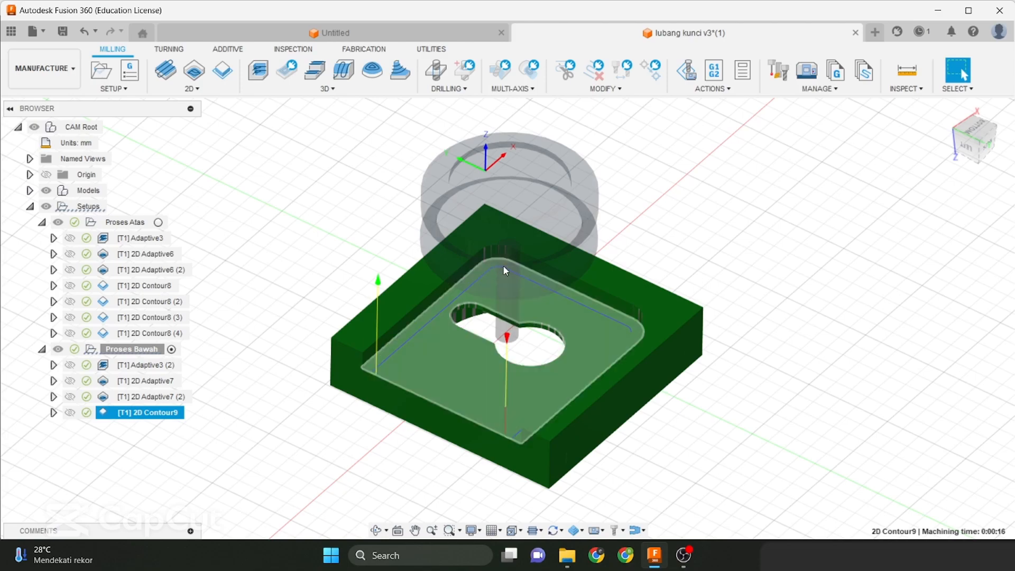
pyautogui.scroll(3, 518, 280)
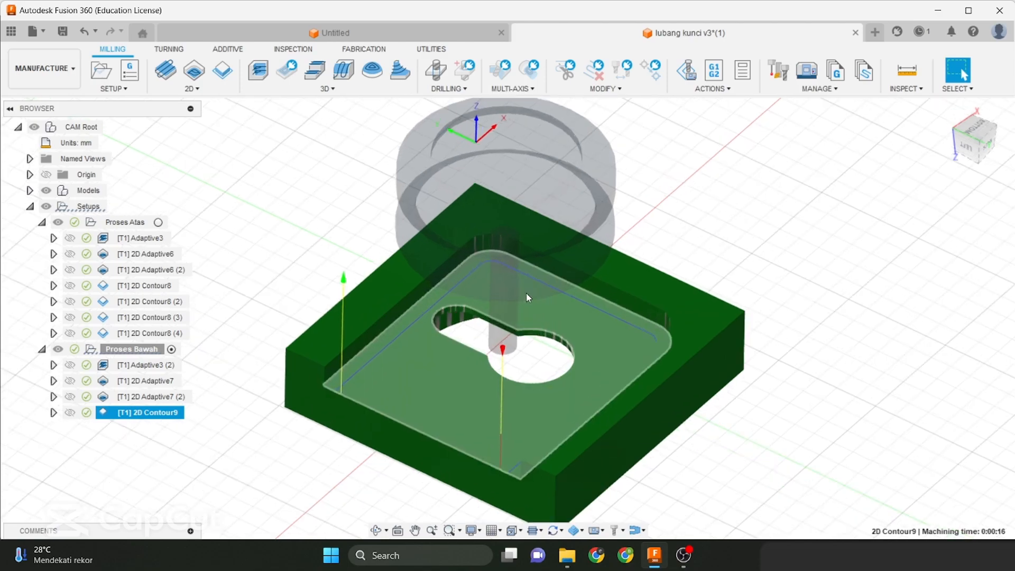
pyautogui.keyDown('shift'); pyautogui.moveTo(544, 316); pyautogui.dragTo(585, 270, button='middle'); pyautogui.keyUp('shift')
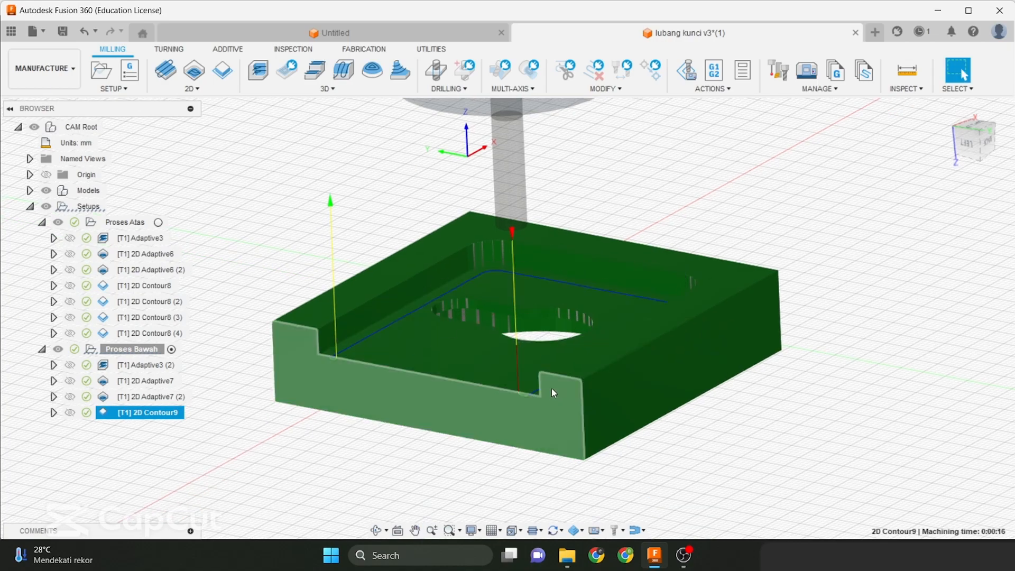